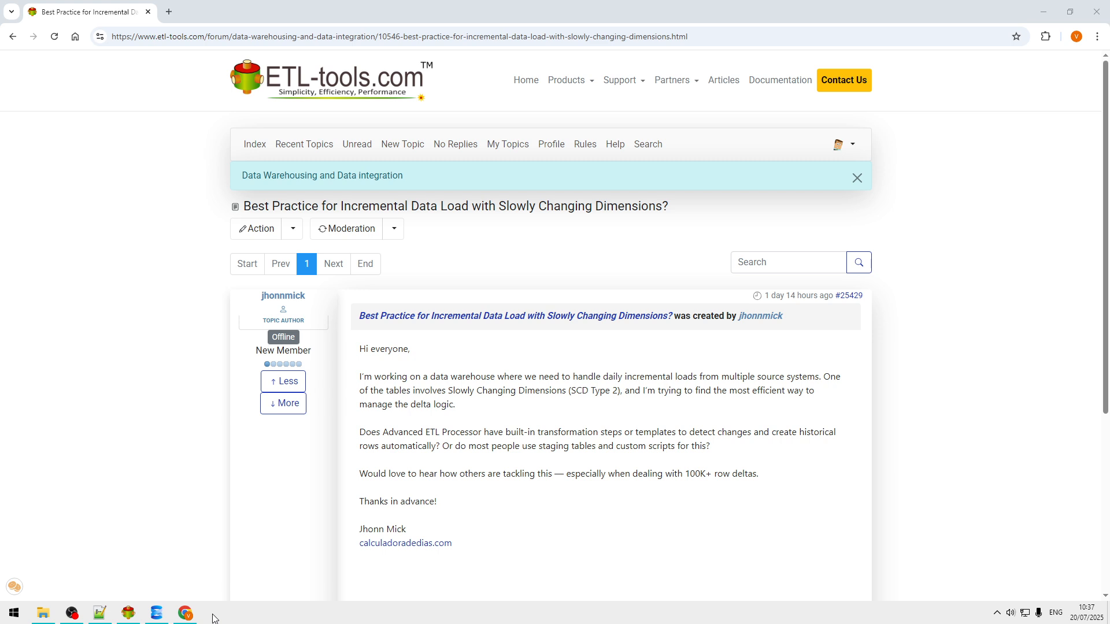
# Step: Switch from the Chrome forum page to the dbo.Update_Leads_SCD script in SQL Server Management Studio
pyautogui.click(158, 616)
pyautogui.scroll(10, 505, 264)
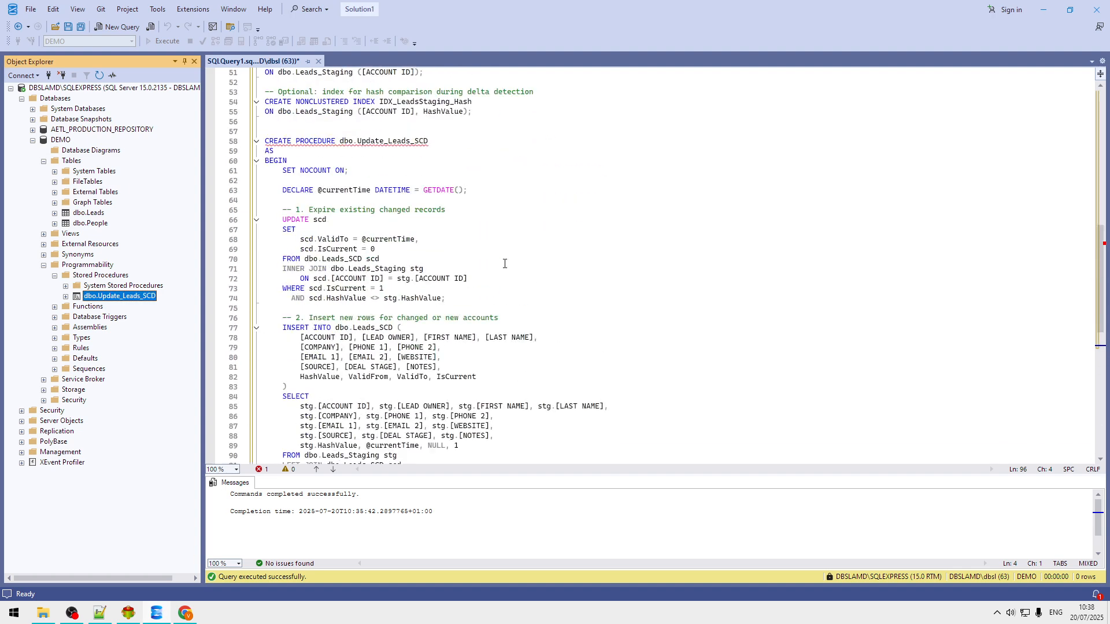
# Step: Review the Leads_SCD CREATE TABLE and Update_Leads_SCD procedure, then switch to Advanced ETL Processor
pyautogui.scroll(17, 512, 248)
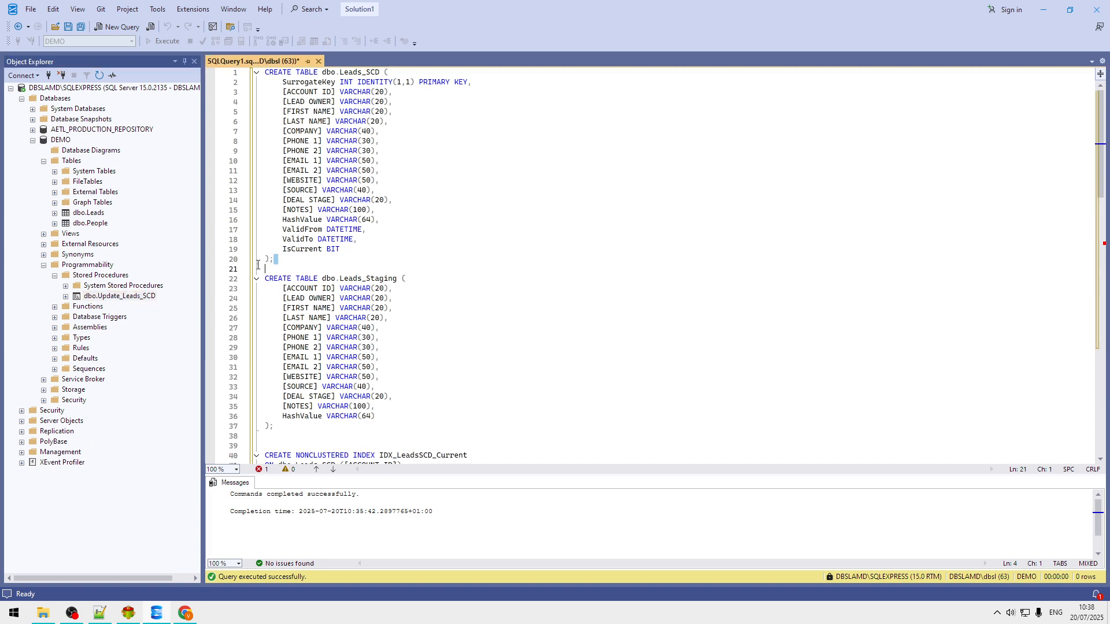
pyautogui.moveTo(304, 260); pyautogui.dragTo(202, 49)
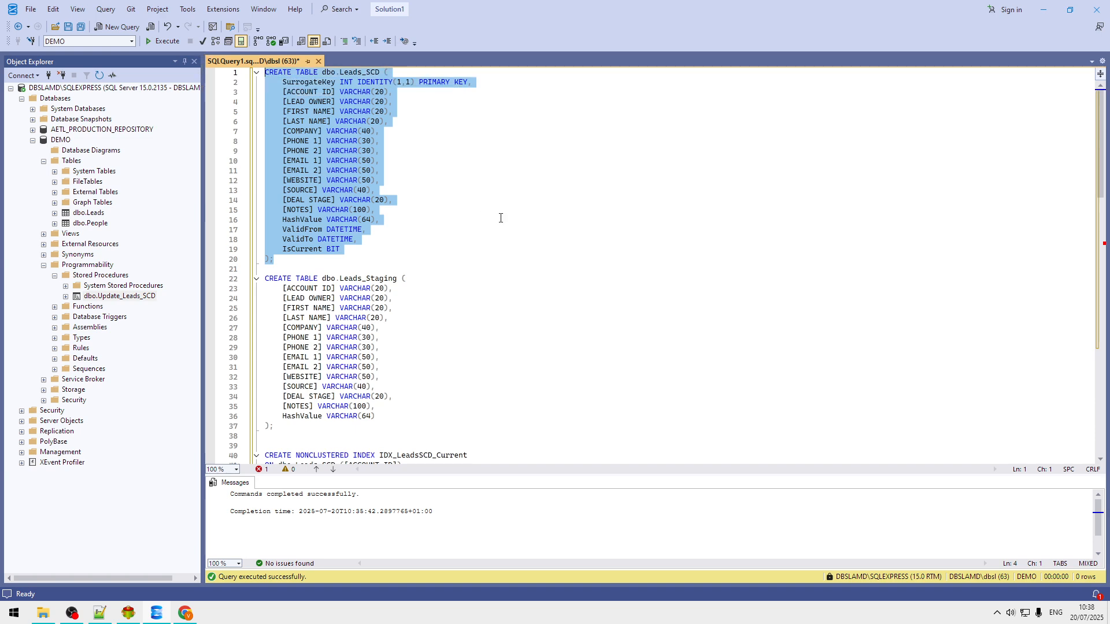
pyautogui.scroll(-8, 500, 218)
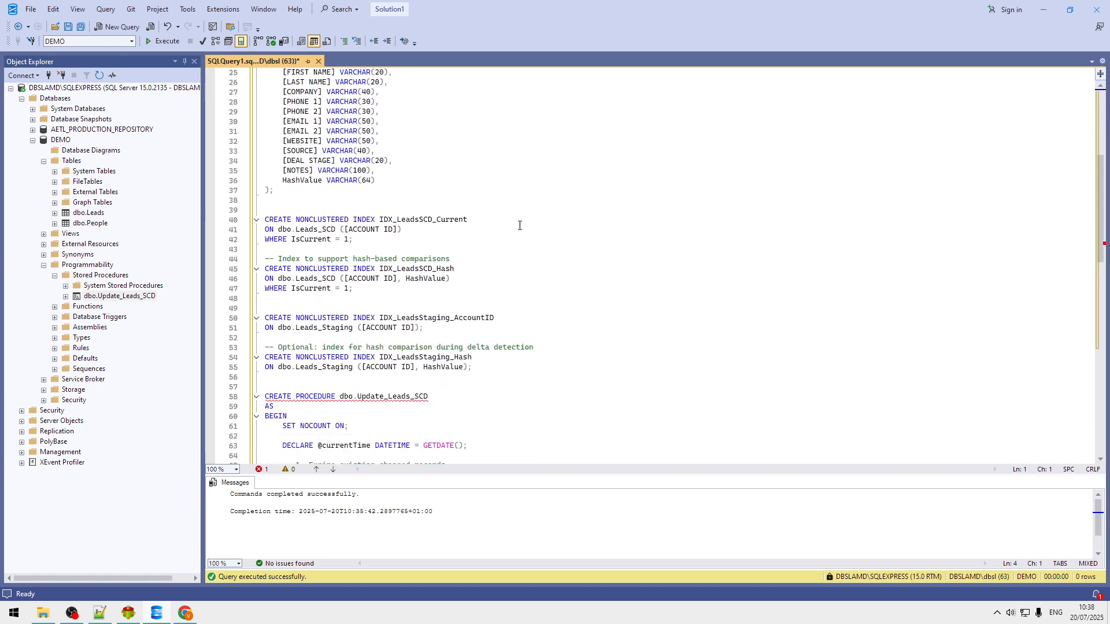
pyautogui.scroll(-4, 519, 225)
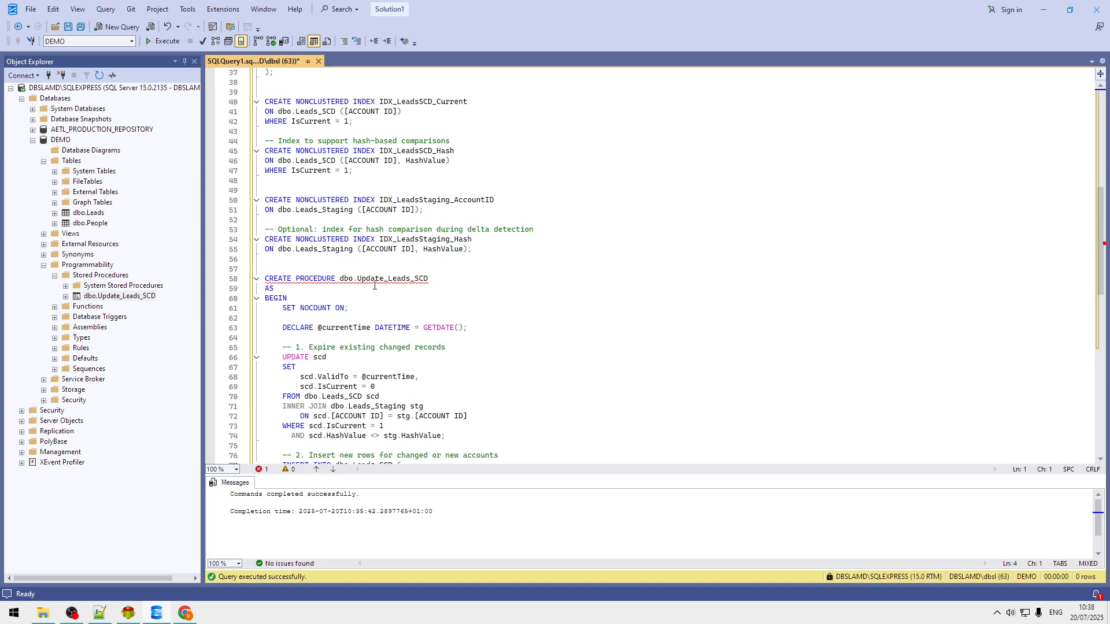
pyautogui.doubleClick(386, 279)
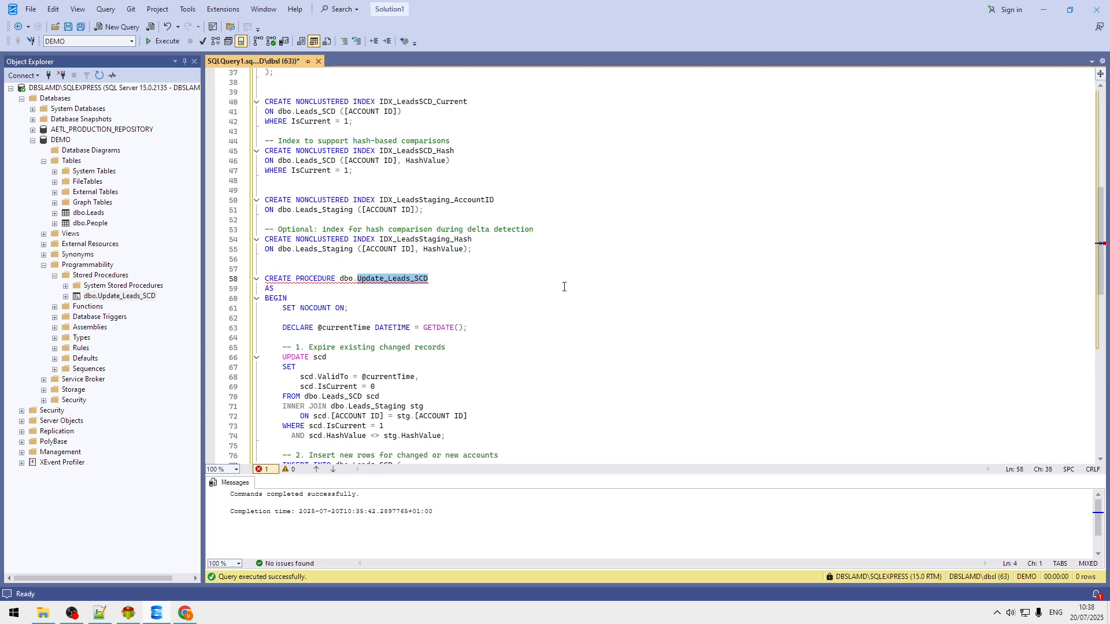
pyautogui.scroll(-2, 541, 283)
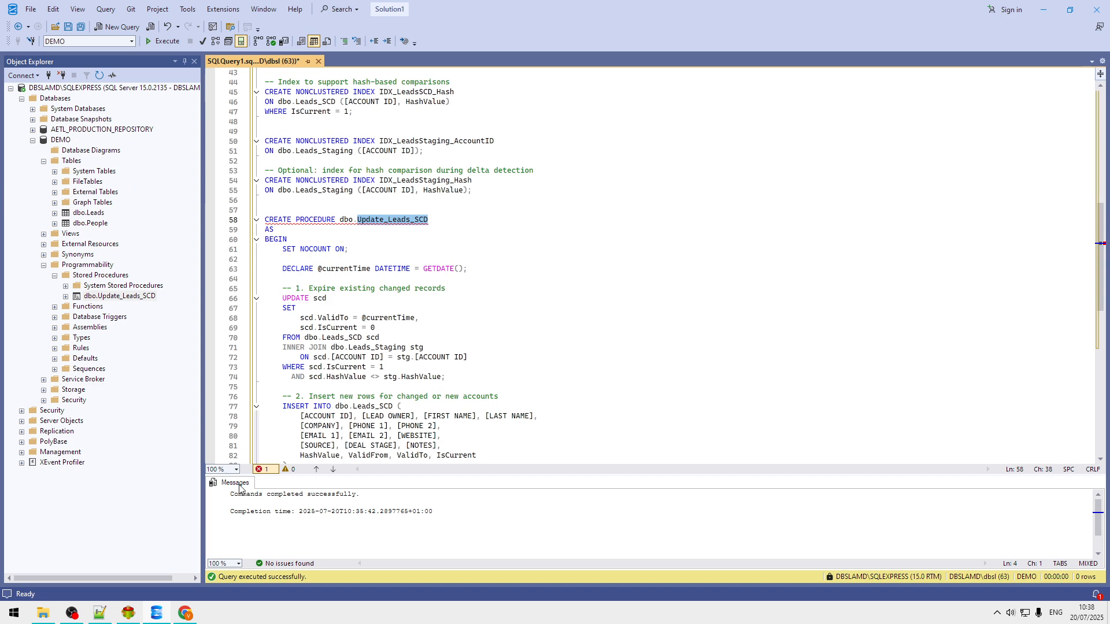
pyautogui.click(127, 613)
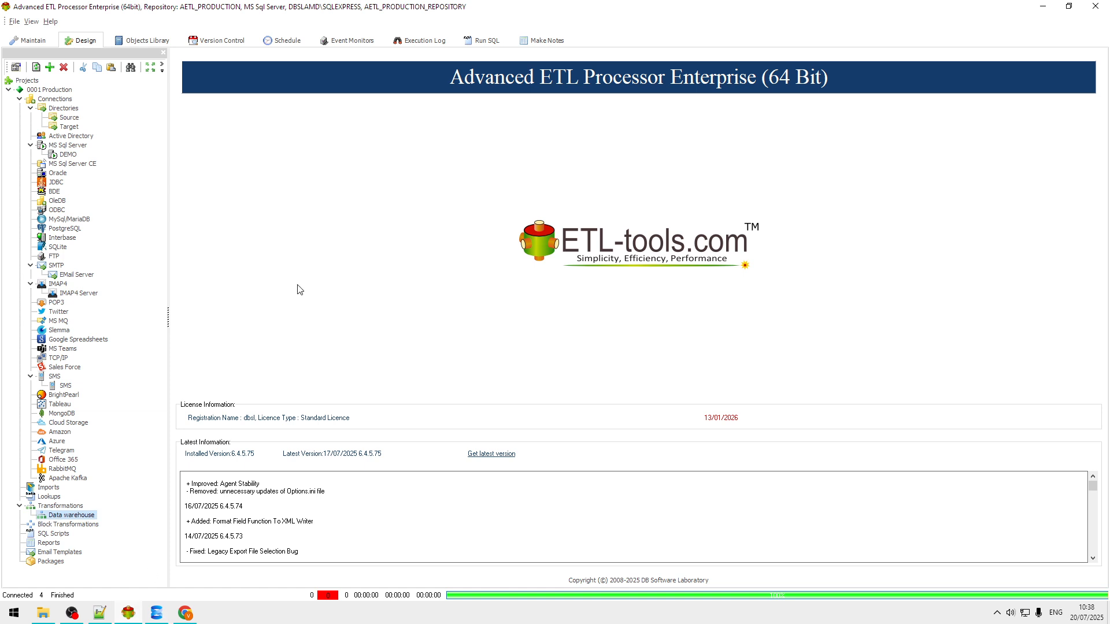
pyautogui.click(65, 118)
pyautogui.doubleClick(64, 121)
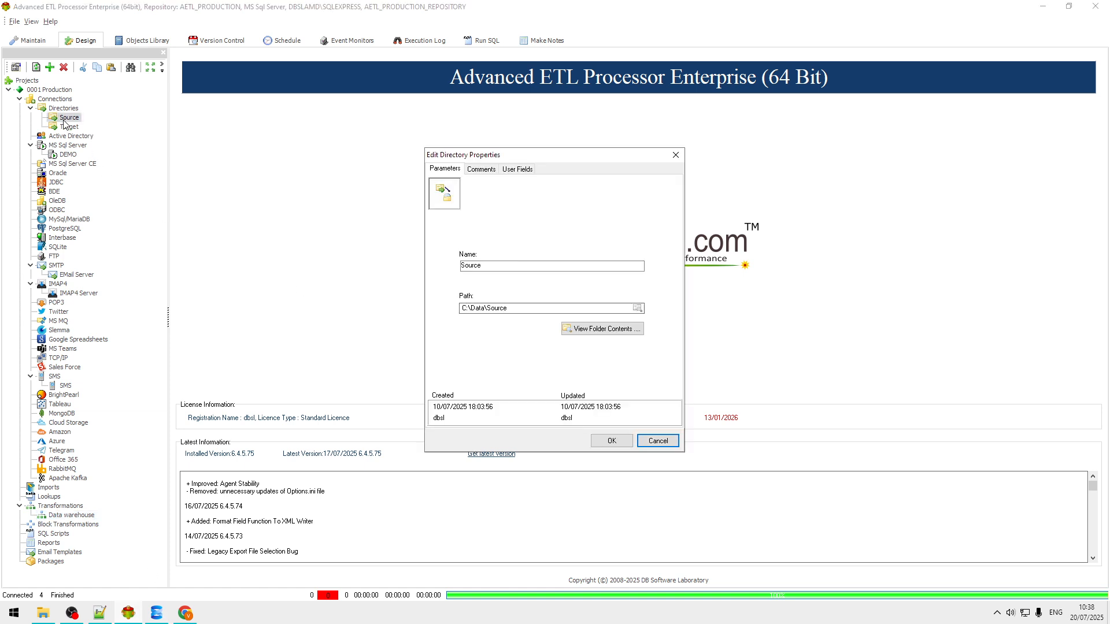
pyautogui.click(658, 442)
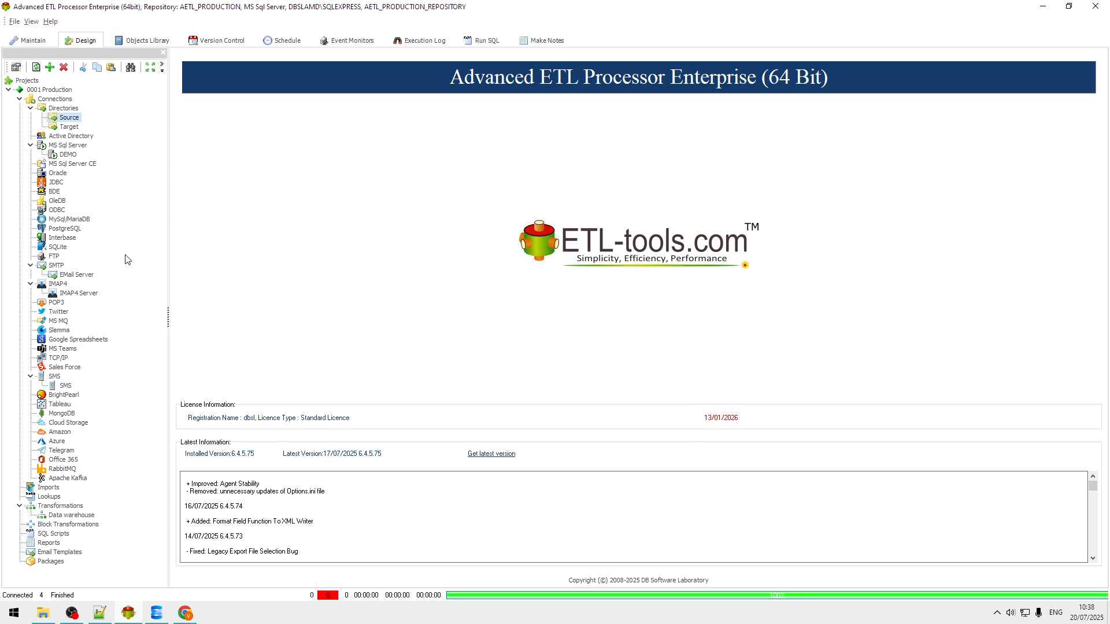
pyautogui.click(64, 156)
pyautogui.doubleClick(64, 156)
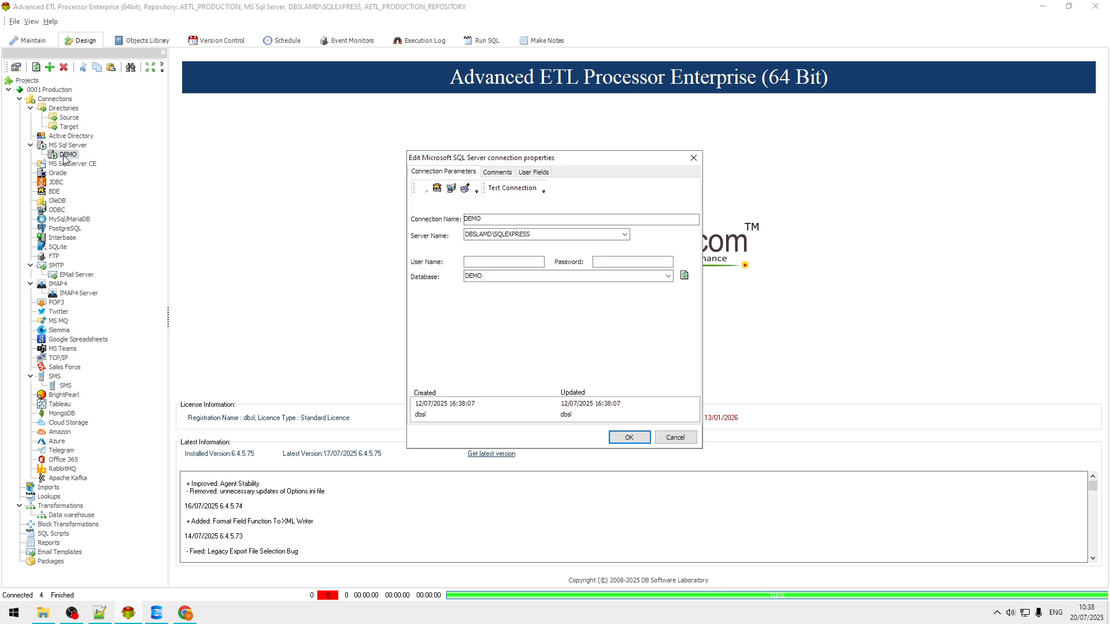
pyautogui.click(681, 438)
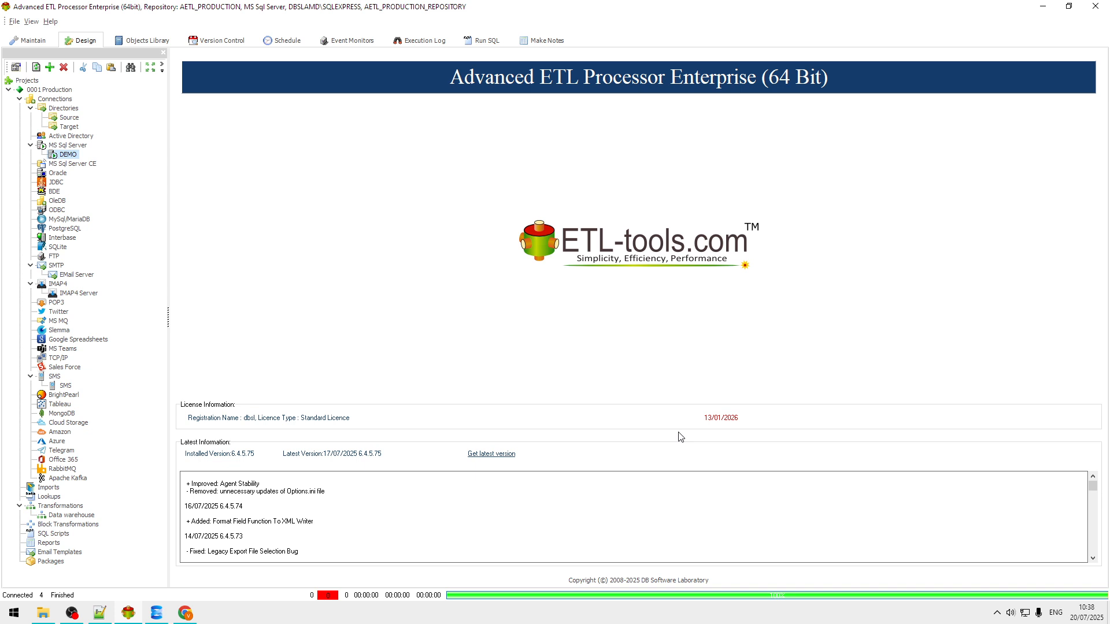
# Step: Create a new transformation named 'Load SCD2' in the Data warehouse folder
pyautogui.click(75, 516)
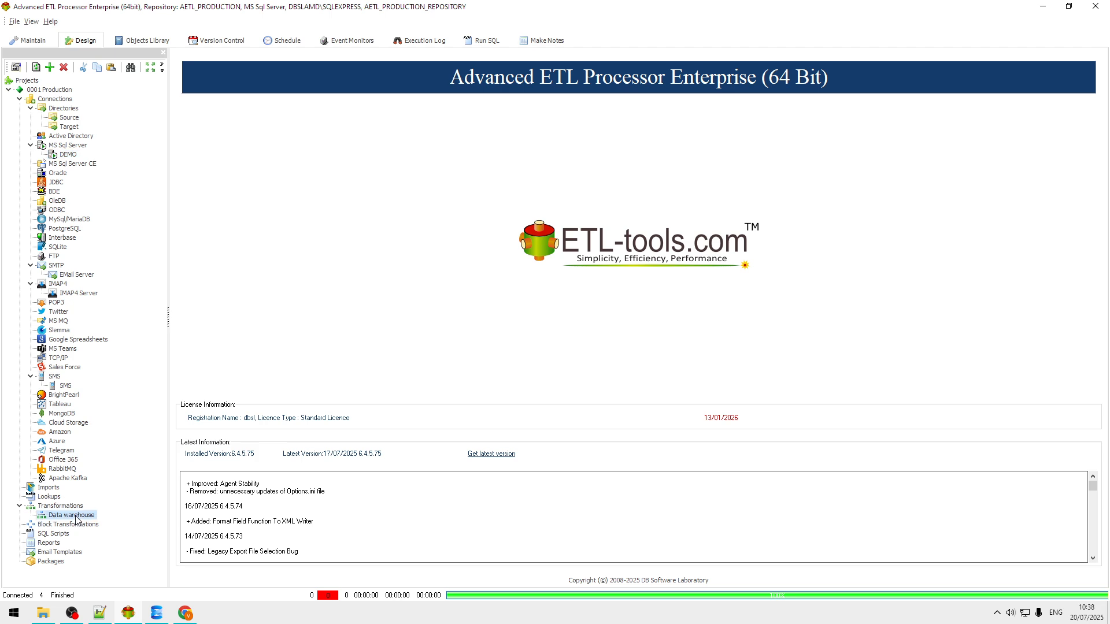
pyautogui.rightClick(76, 518)
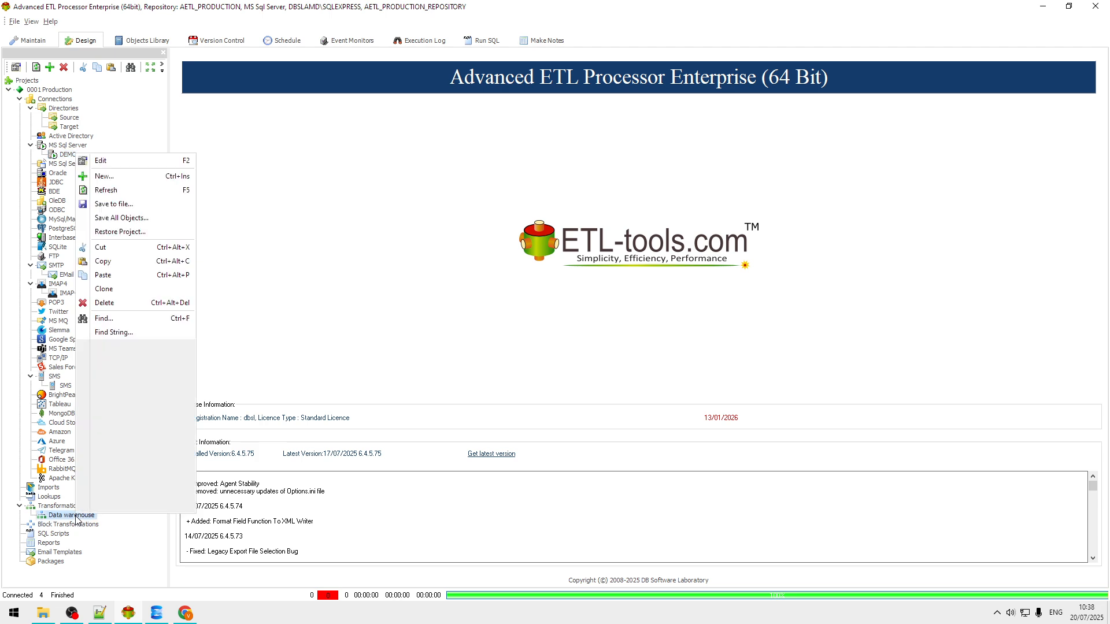
pyautogui.click(136, 176)
pyautogui.click(494, 288)
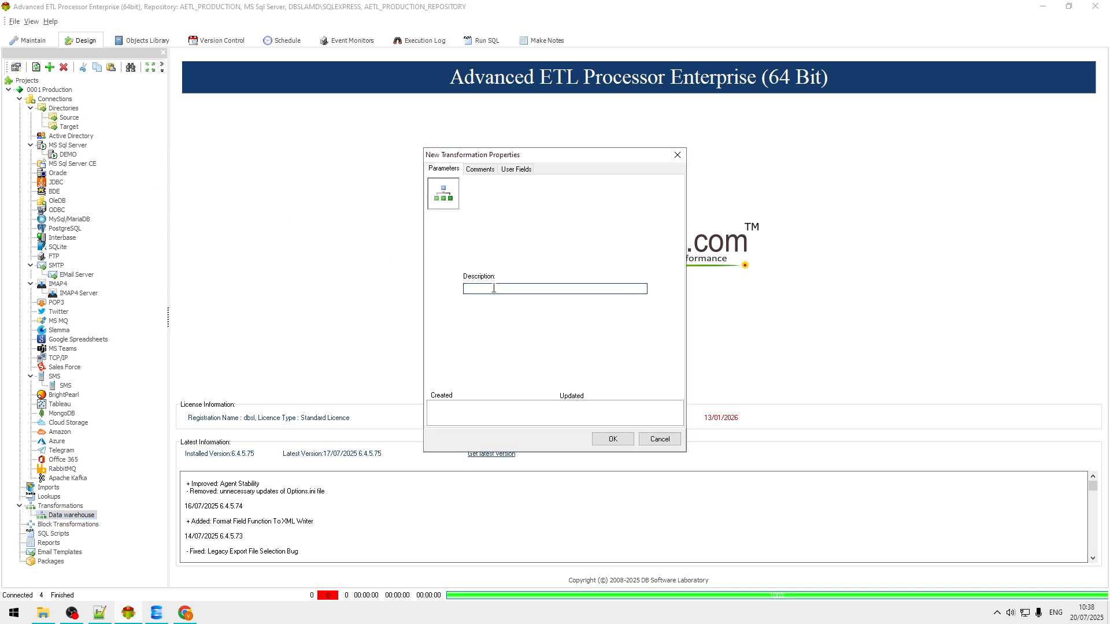
pyautogui.write('Load SCD2')
pyautogui.click(612, 439)
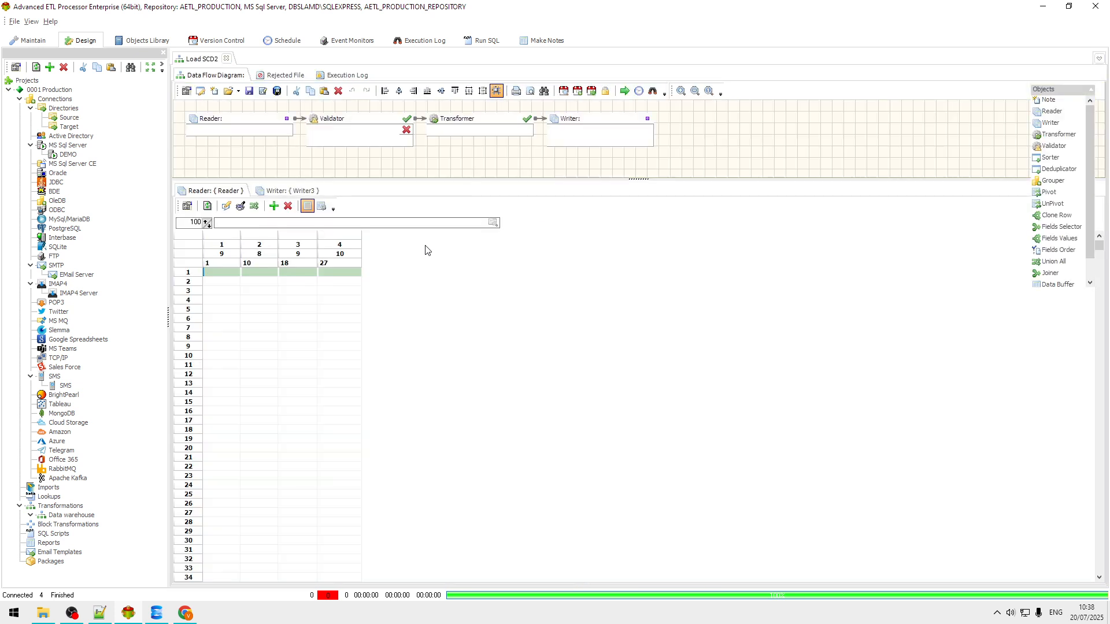
# Step: Remove the Validator step from the Load SCD2 flow
pyautogui.click(343, 127)
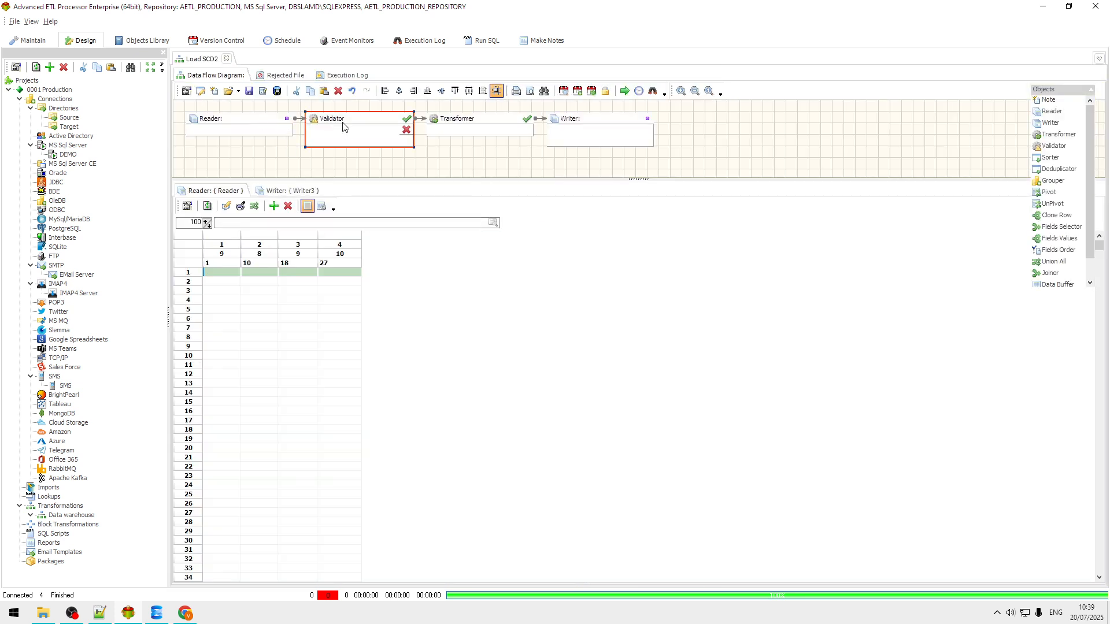
pyautogui.hotkey('ctrl', 'z')
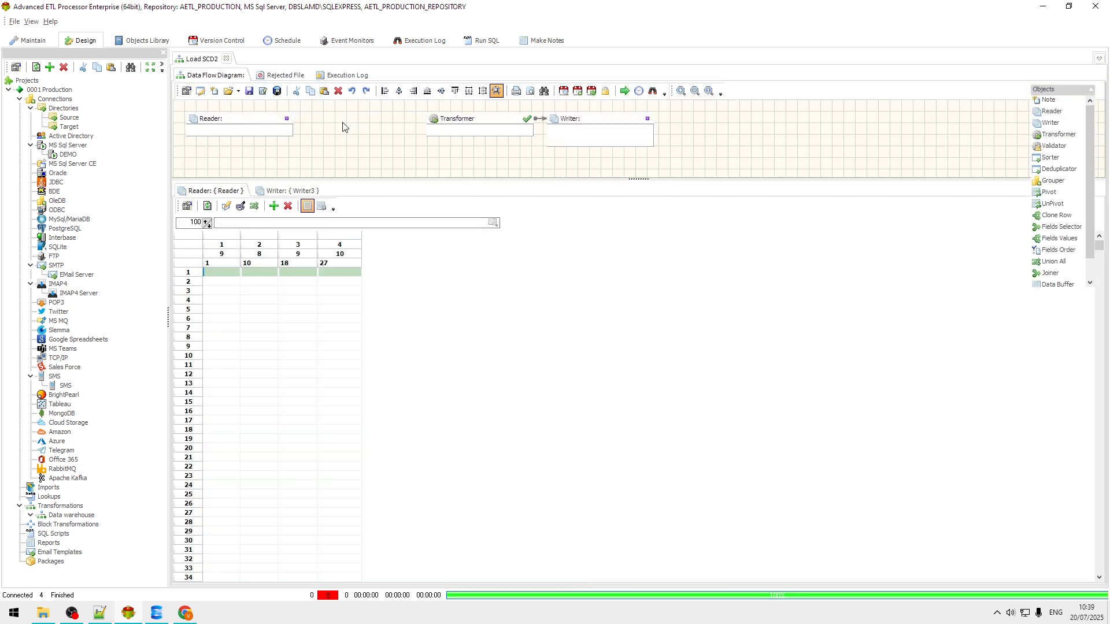
pyautogui.click(253, 125)
# Step: Set the Reader to the Source directory connection and load leads-100000.csv
pyautogui.doubleClick(252, 125)
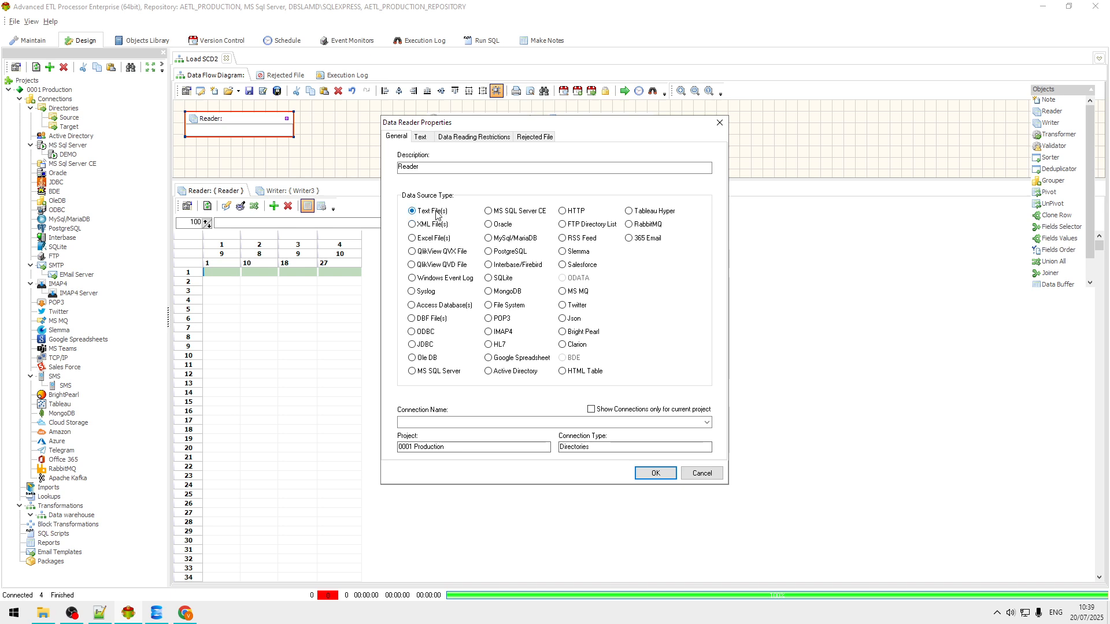
pyautogui.click(706, 422)
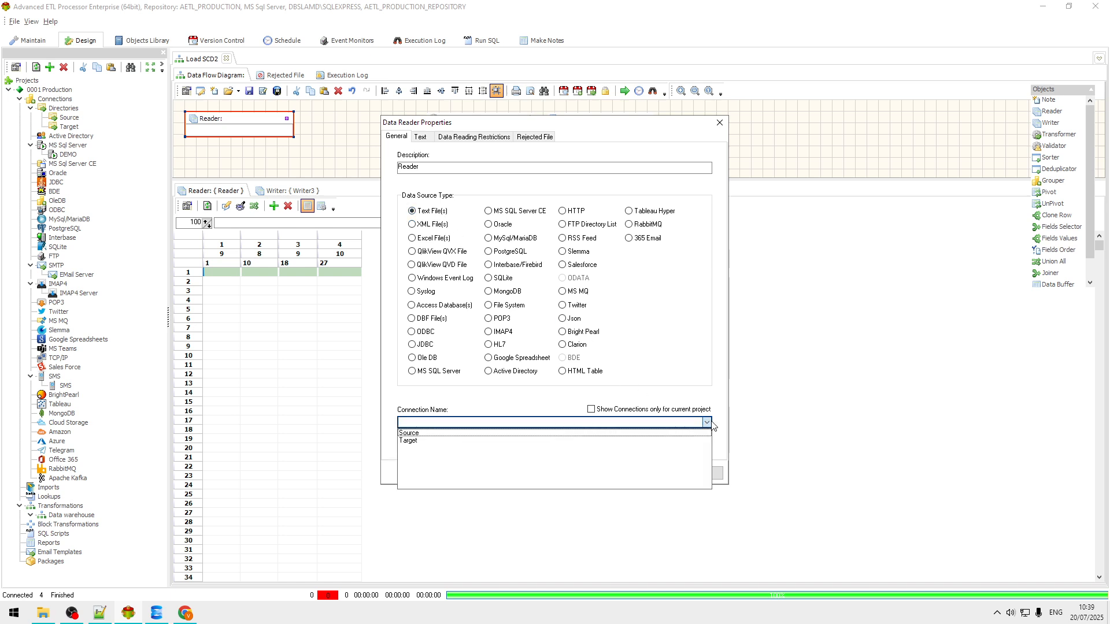
pyautogui.click(453, 434)
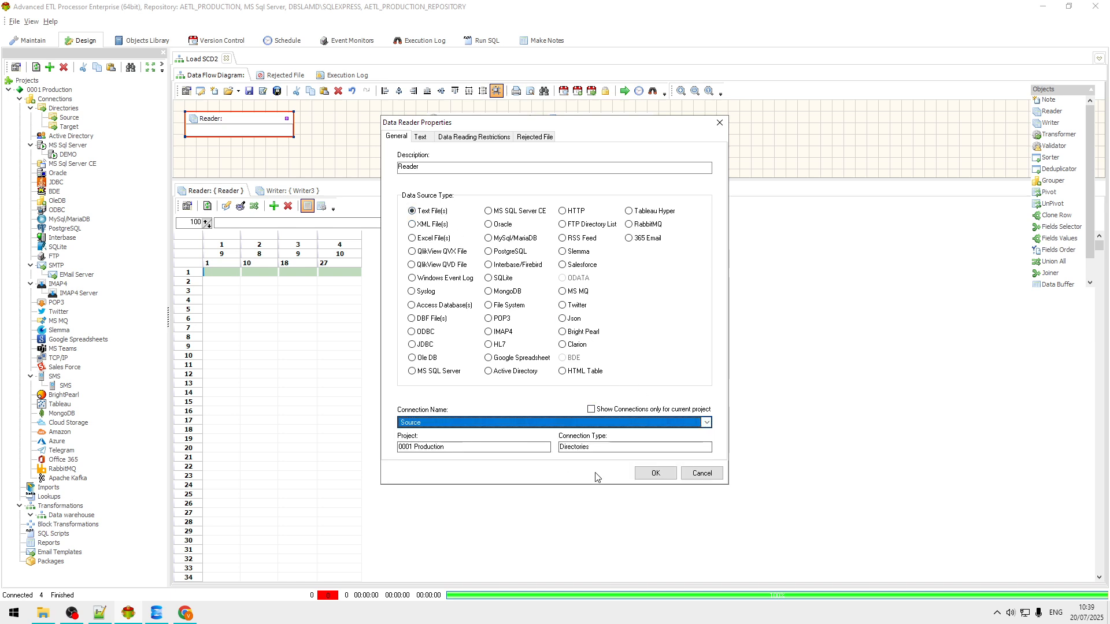
pyautogui.click(654, 474)
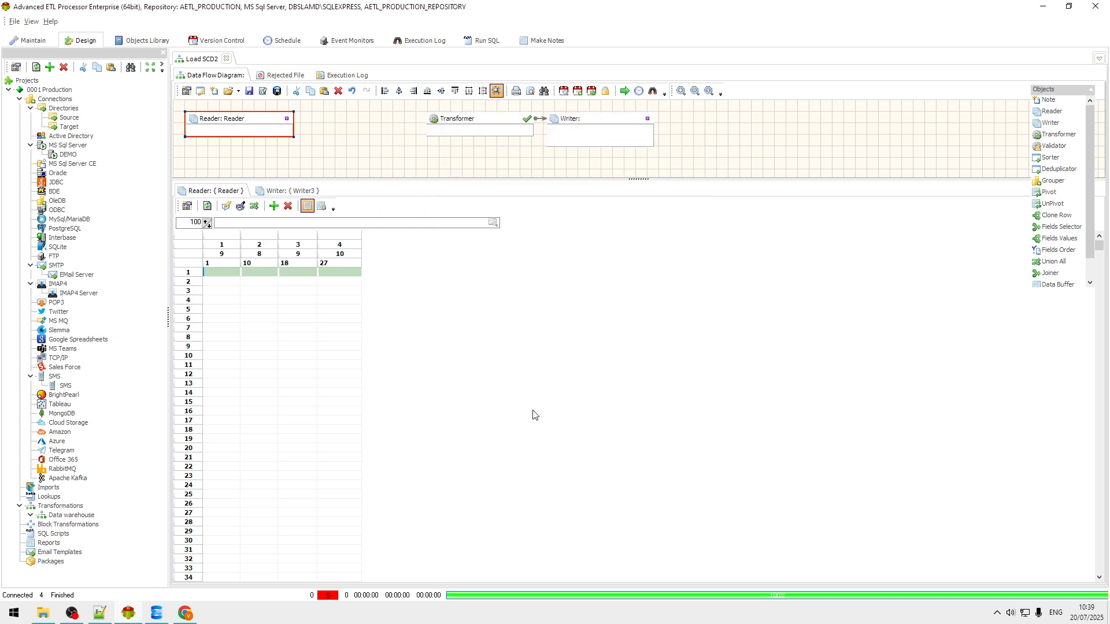
pyautogui.click(494, 227)
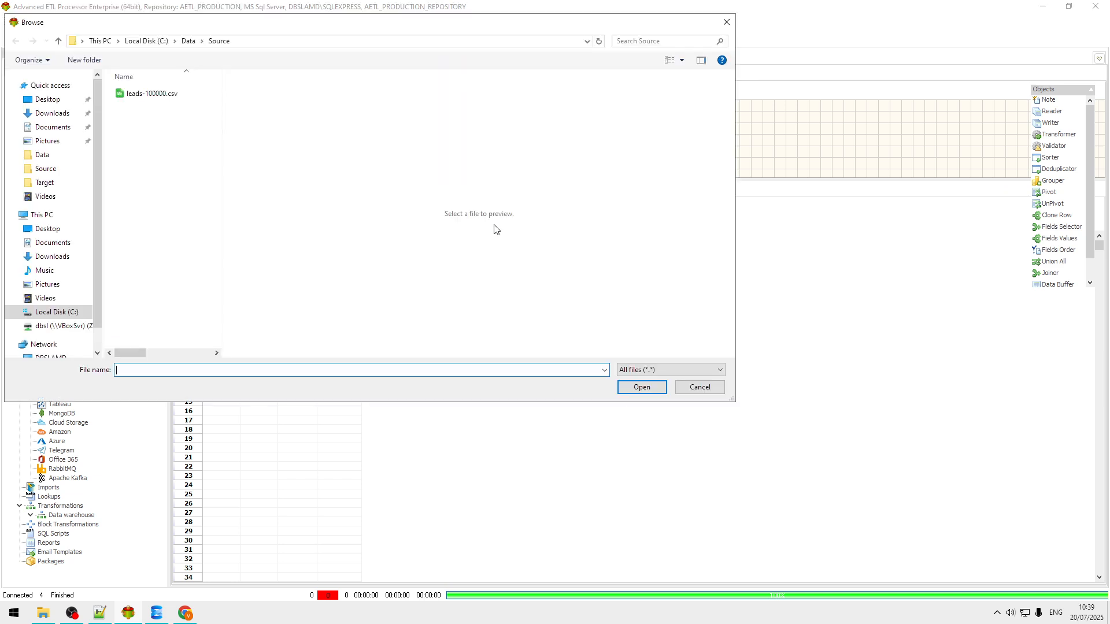
pyautogui.click(164, 95)
pyautogui.click(636, 385)
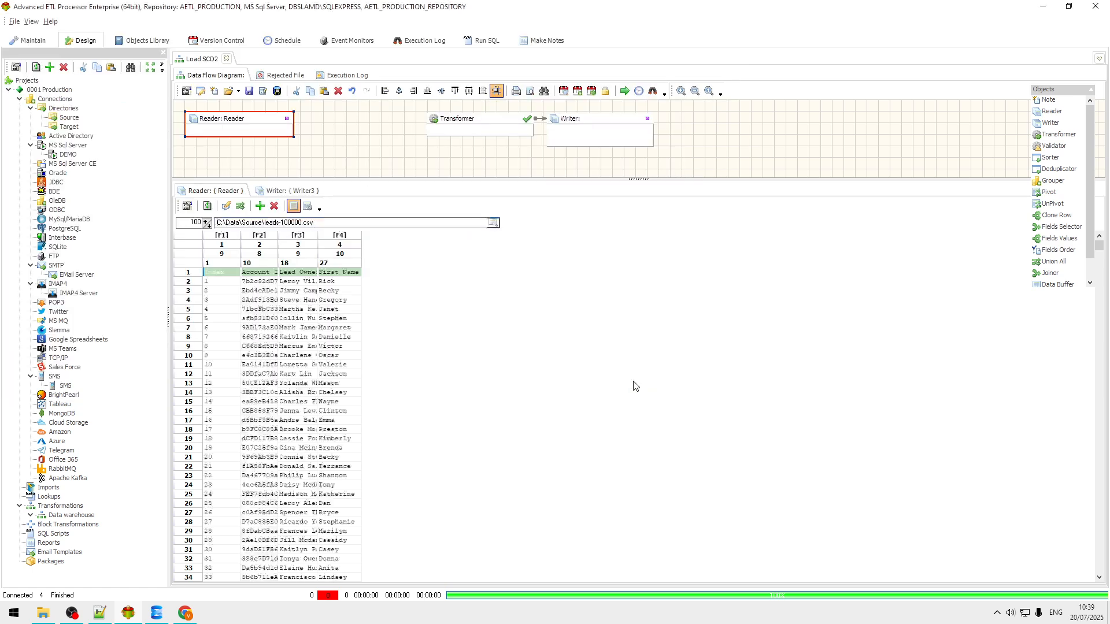
# Step: Auto-format the preview grid and take field names from row 1
pyautogui.rightClick(281, 305)
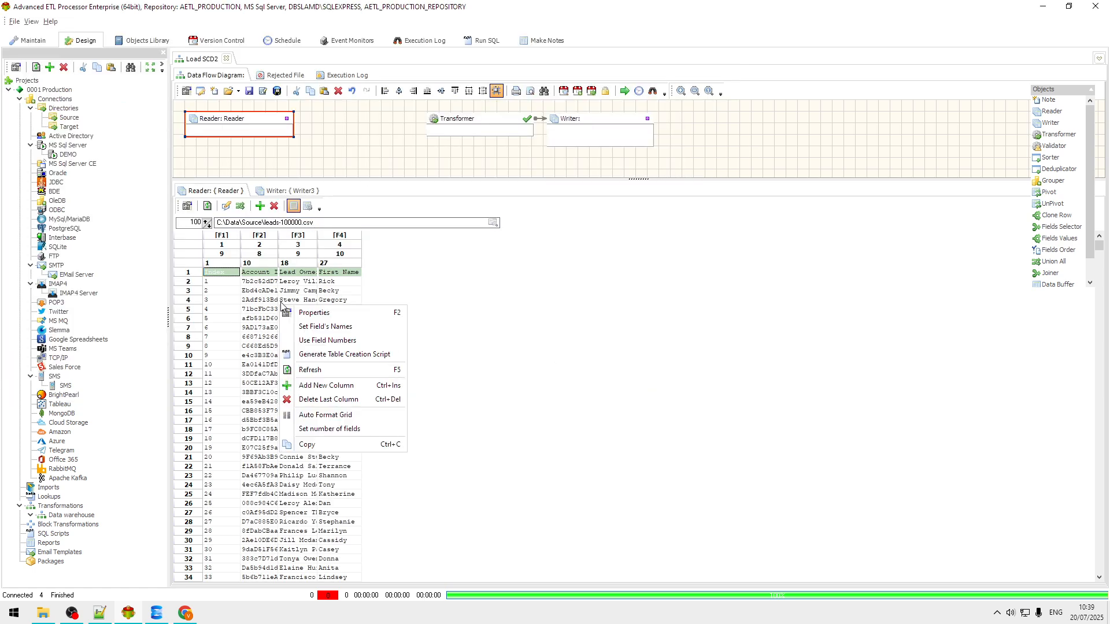
pyautogui.click(355, 417)
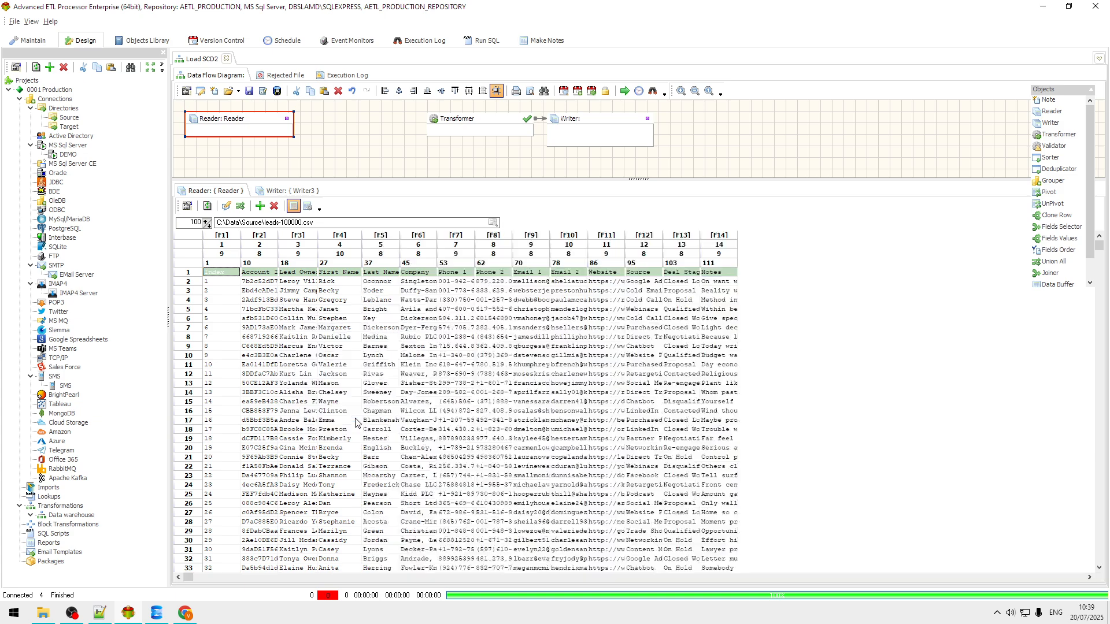
pyautogui.rightClick(394, 283)
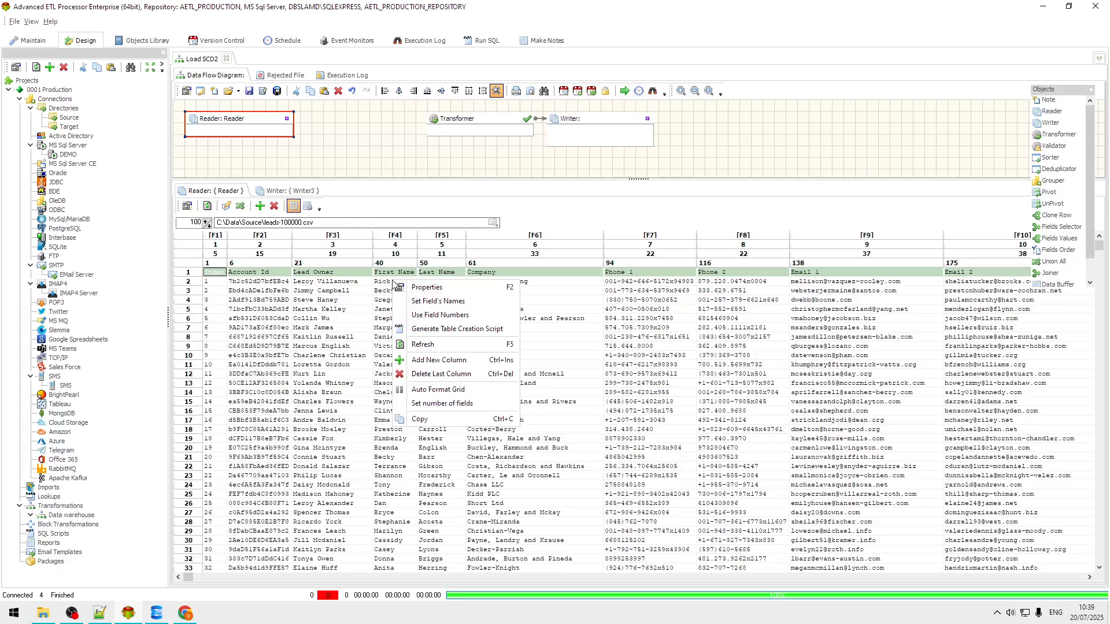
pyautogui.click(437, 302)
pyautogui.click(573, 318)
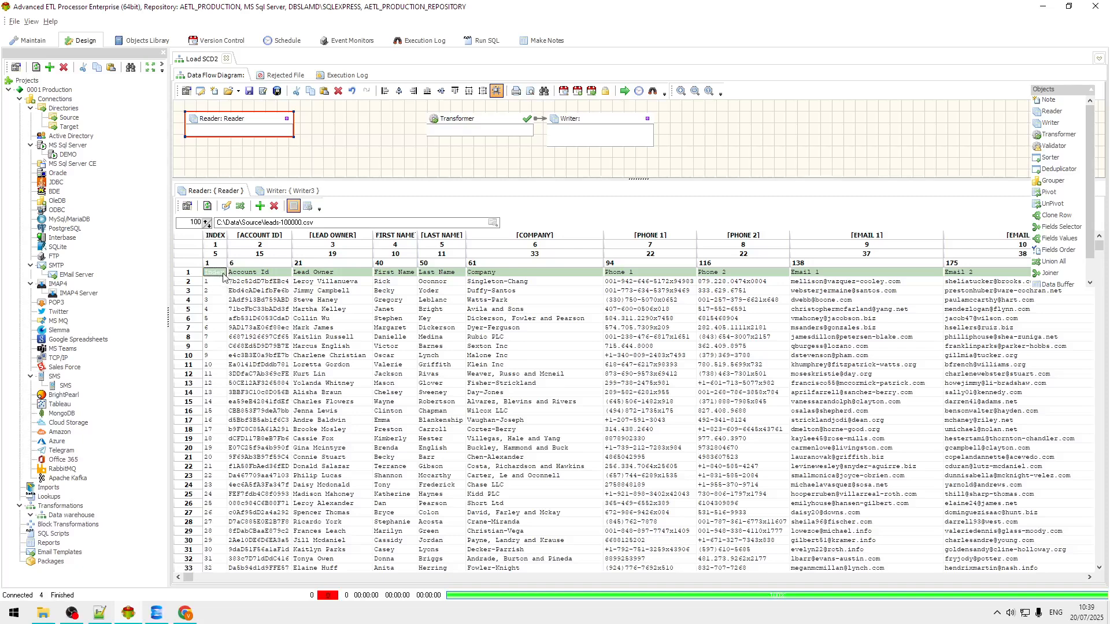
pyautogui.moveTo(1091, 190); pyautogui.dragTo(1091, 208)
# Step: Insert a Fields Selector and link it between the Reader and the Transformer
pyautogui.click(1063, 205)
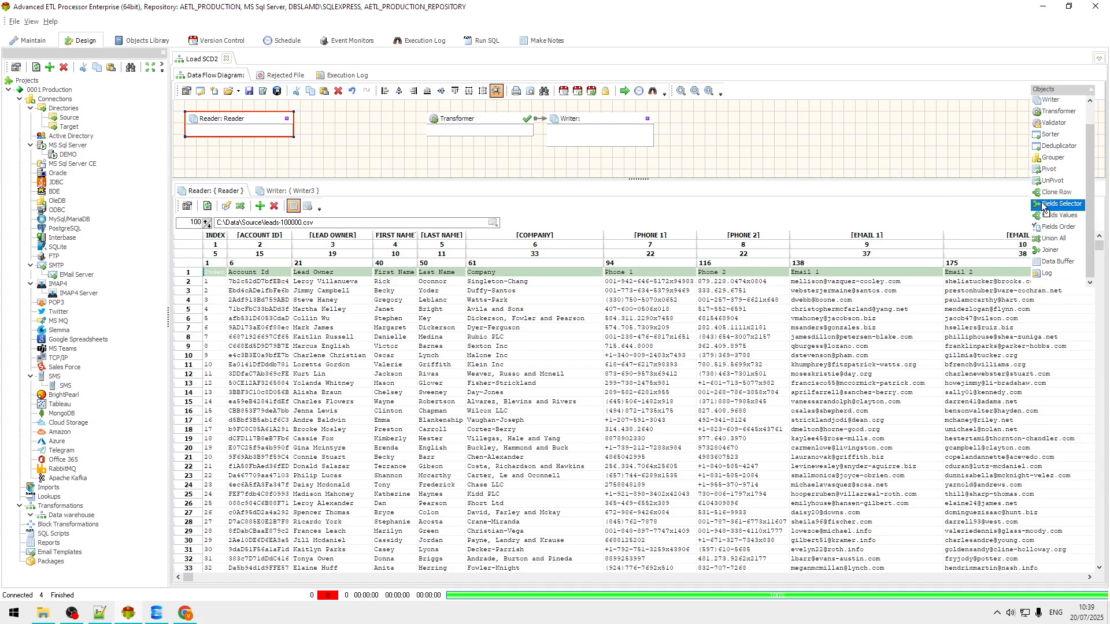
pyautogui.click(324, 114)
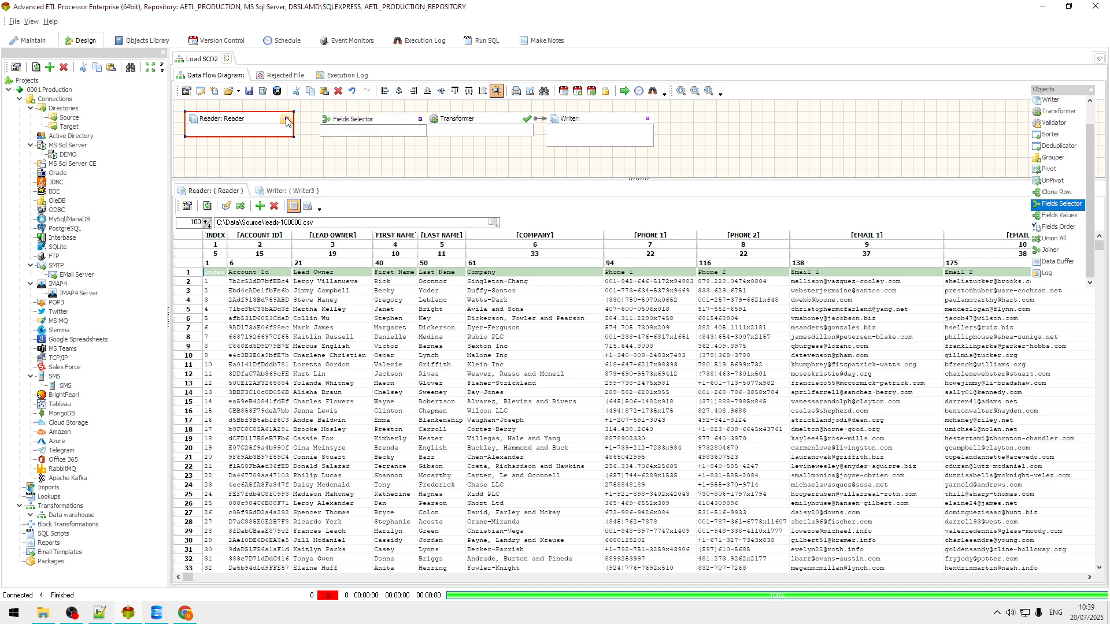
pyautogui.moveTo(327, 119); pyautogui.dragTo(329, 120)
pyautogui.moveTo(408, 121); pyautogui.dragTo(438, 123)
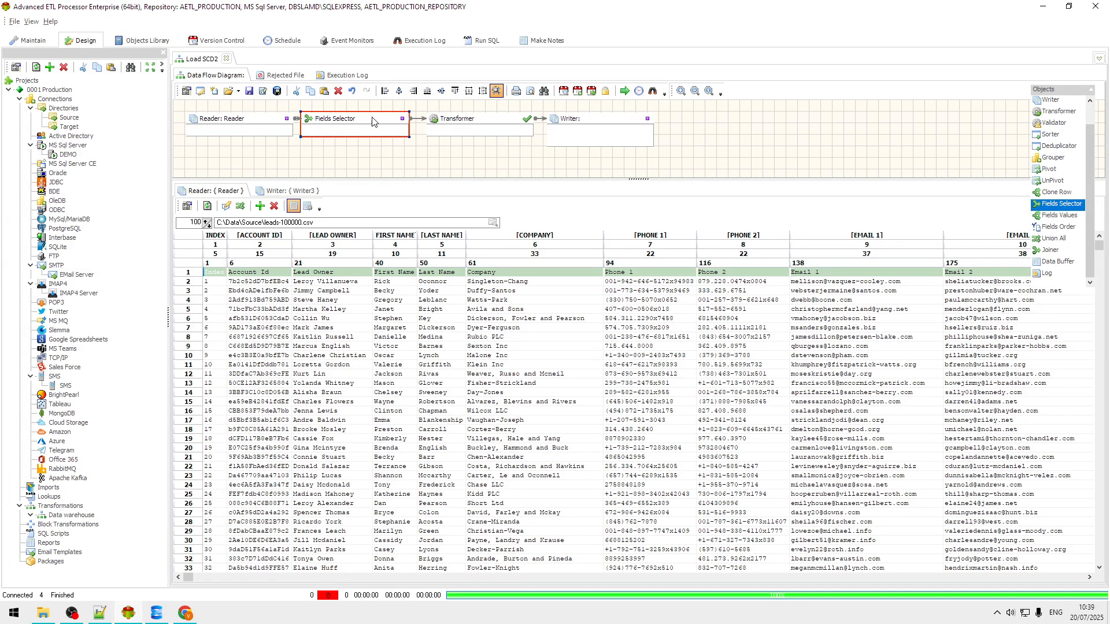
# Step: Configure the Fields Selector to pass all fields except INDEX
pyautogui.doubleClick(373, 122)
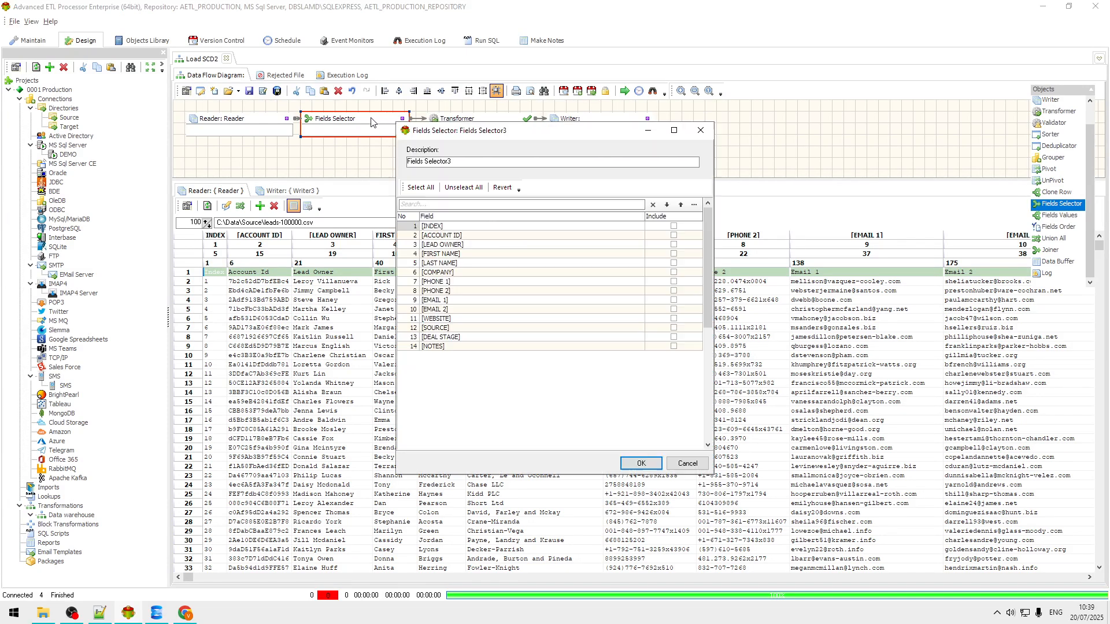
pyautogui.click(417, 188)
pyautogui.click(673, 226)
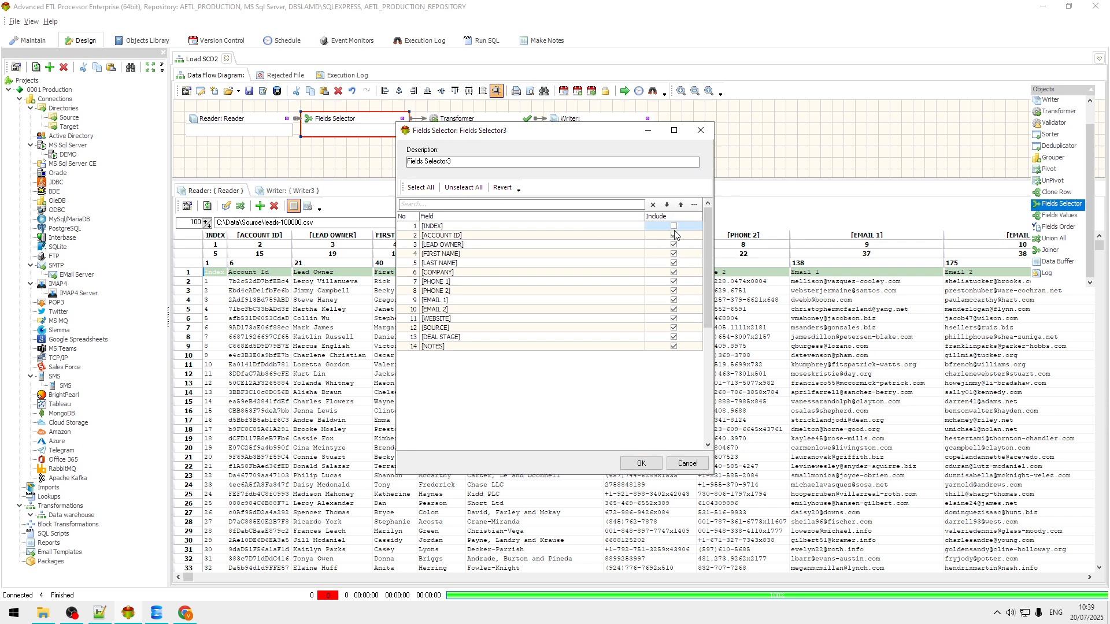
pyautogui.click(636, 464)
pyautogui.click(599, 126)
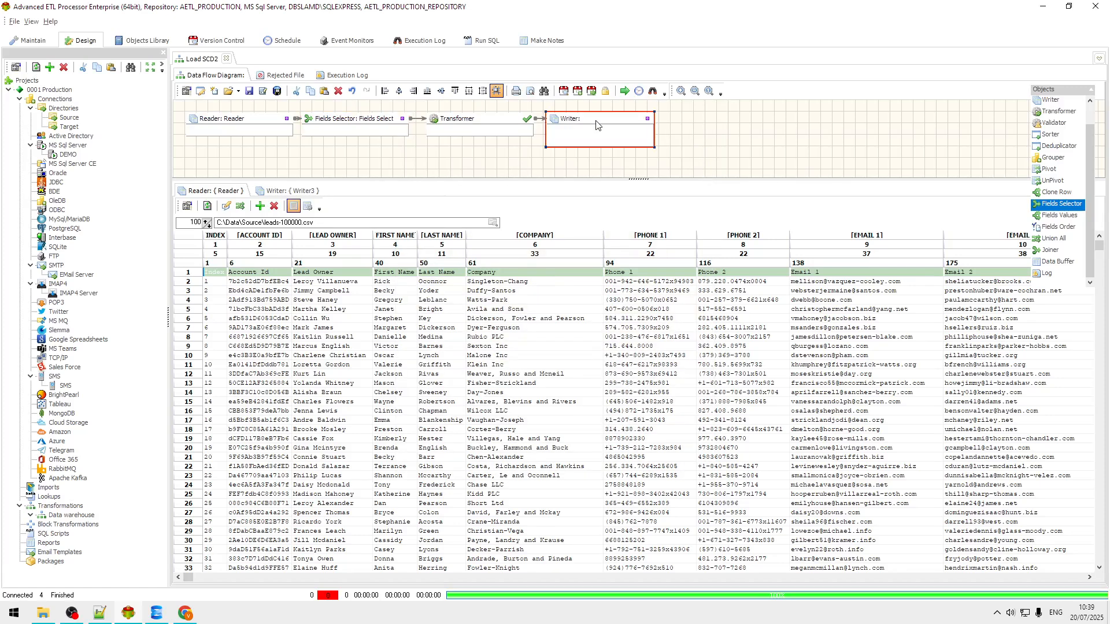
# Step: Set the Writer to MS SQL Server, DEMO connection, target table [DEMO].[dbo].[Leads_Staging]
pyautogui.doubleClick(597, 126)
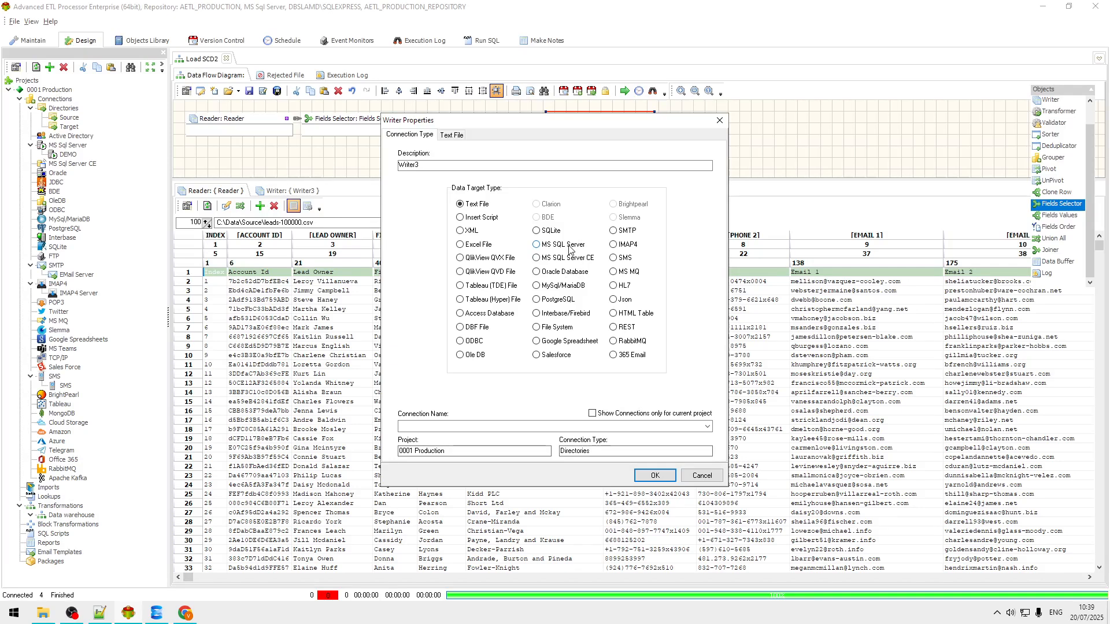
pyautogui.click(537, 245)
pyautogui.click(707, 427)
pyautogui.click(450, 442)
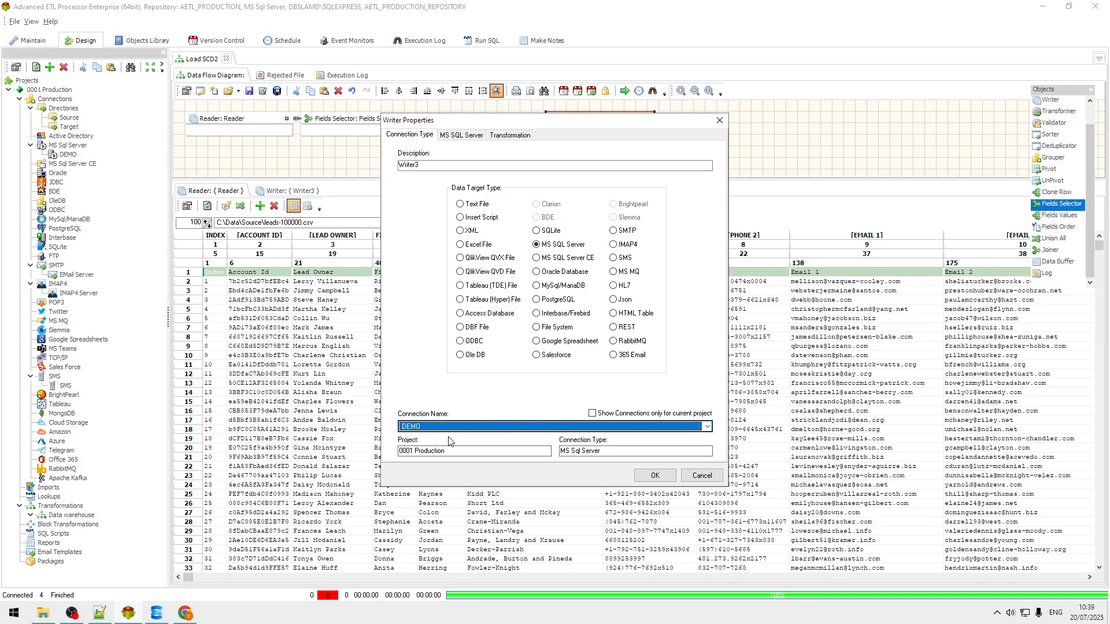
pyautogui.click(464, 135)
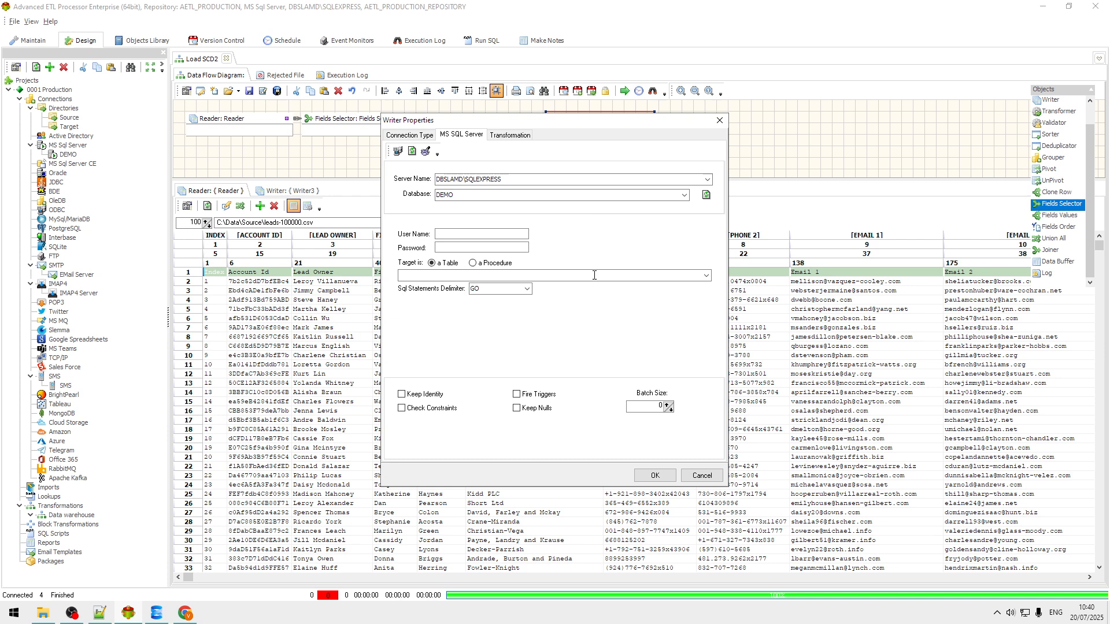
pyautogui.click(706, 275)
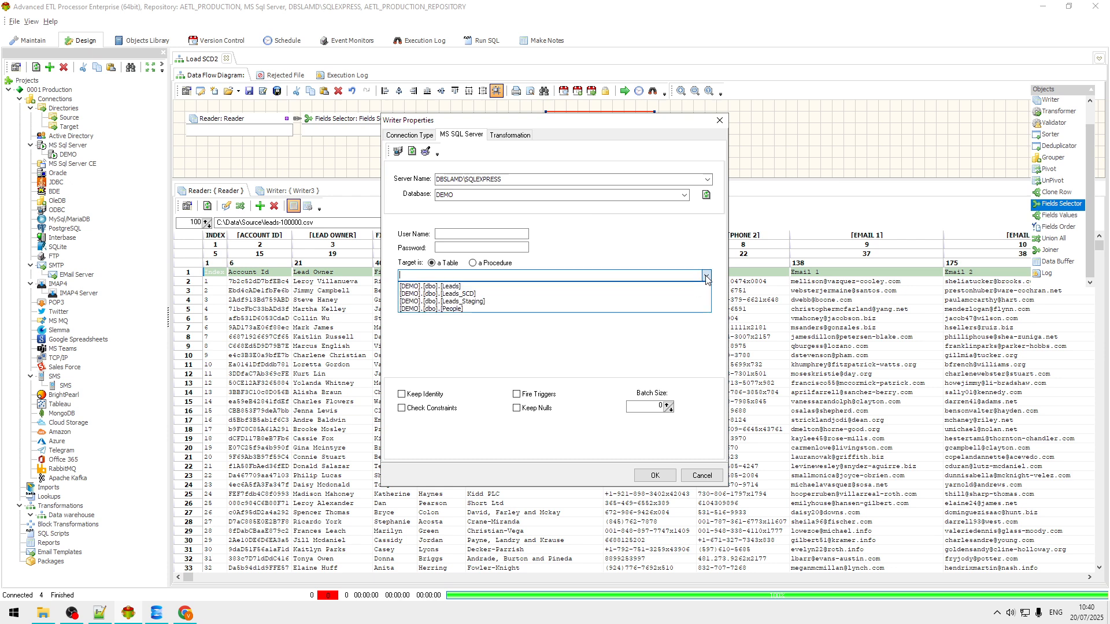
pyautogui.click(495, 303)
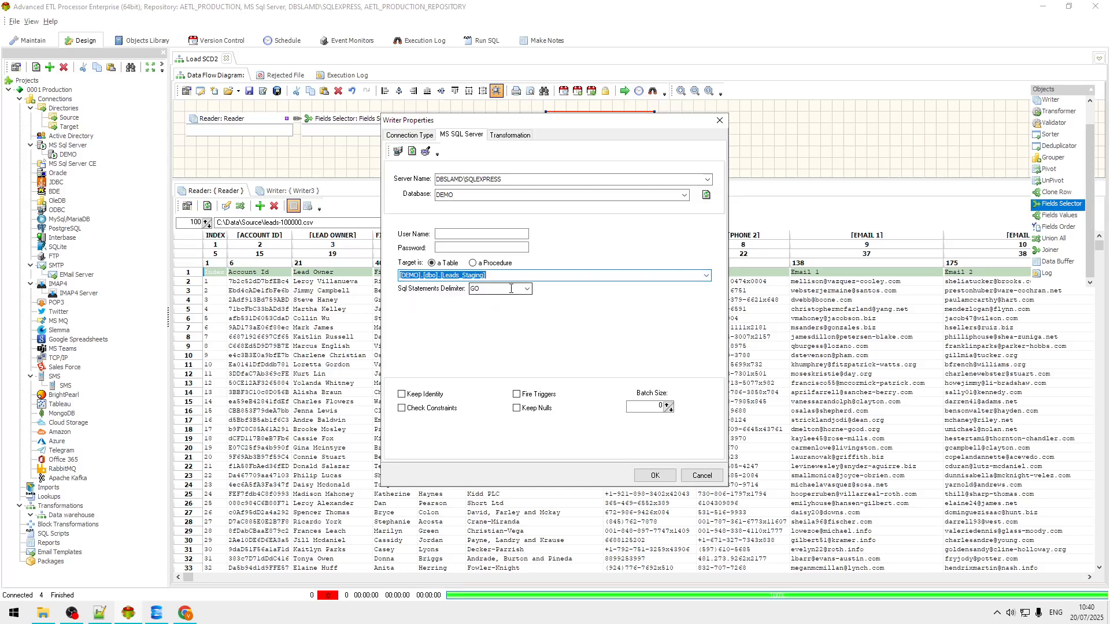
pyautogui.click(523, 276)
pyautogui.click(671, 476)
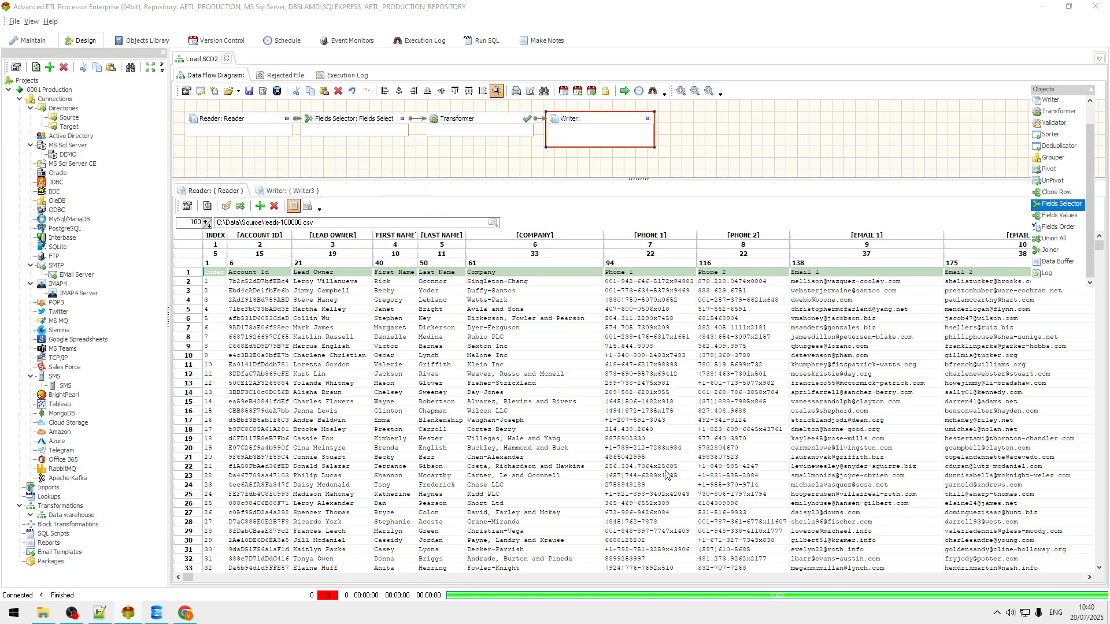
# Step: Add 'truncate table [DEMO].[dbo].[Leads_Staging]' as the Writer's Sql Before statement
pyautogui.rightClick(614, 125)
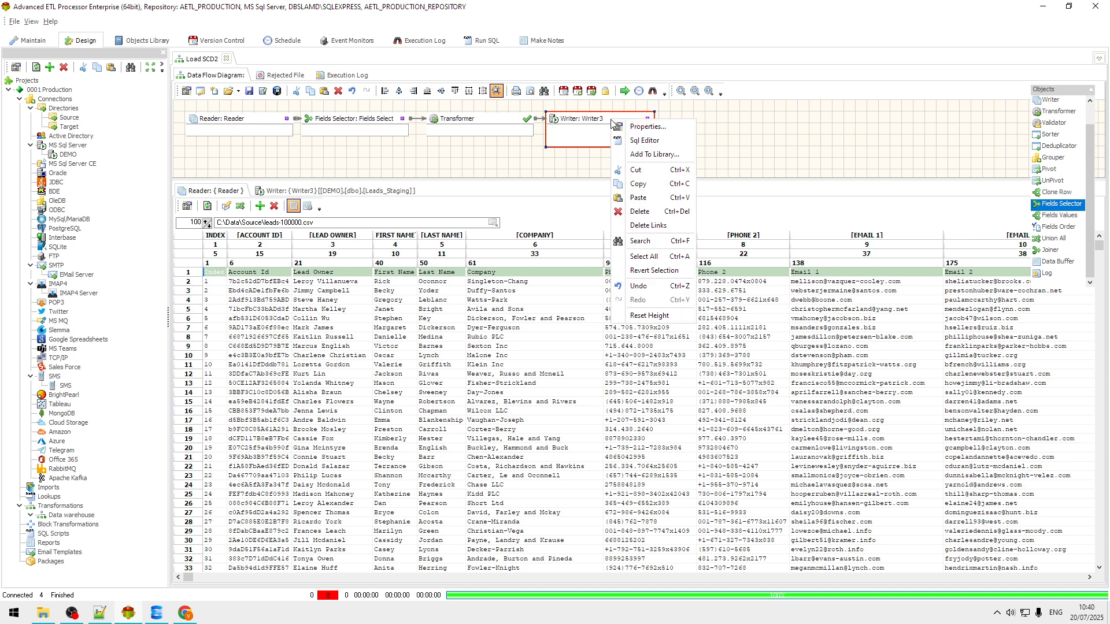
pyautogui.click(652, 142)
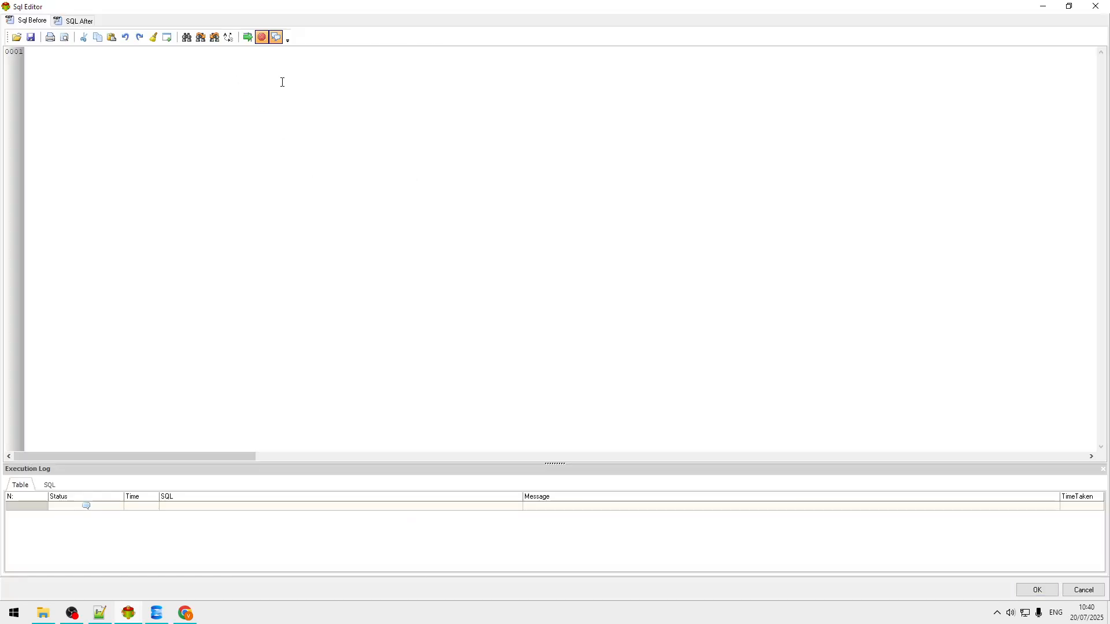
pyautogui.write('truncate table')
pyautogui.write('[DEMO].[dbo].[Leads_Staging]')
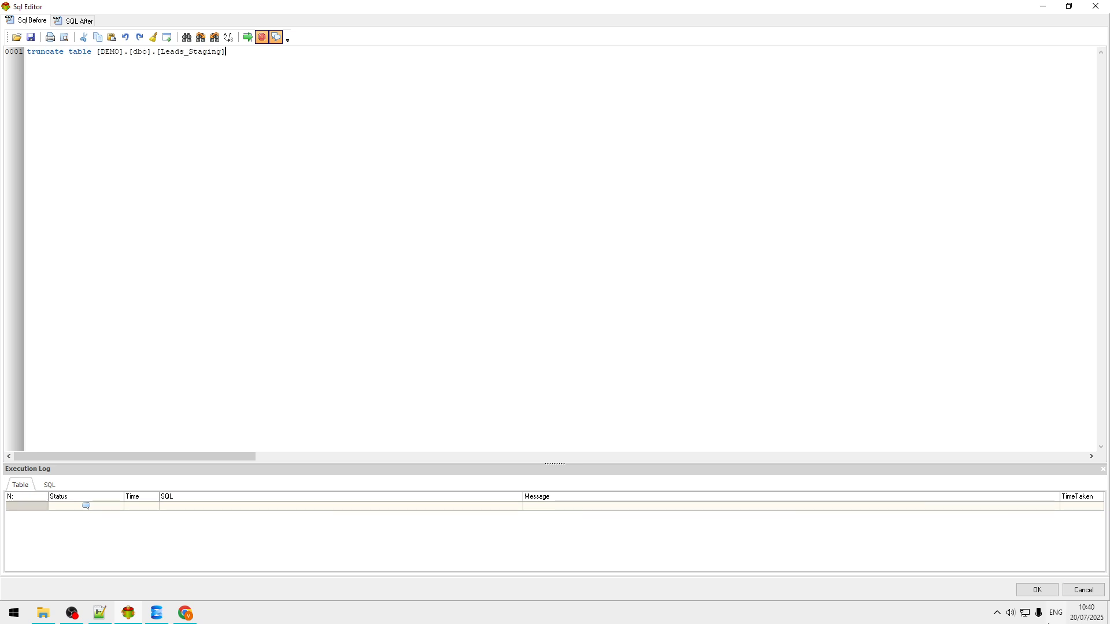
pyautogui.click(1037, 590)
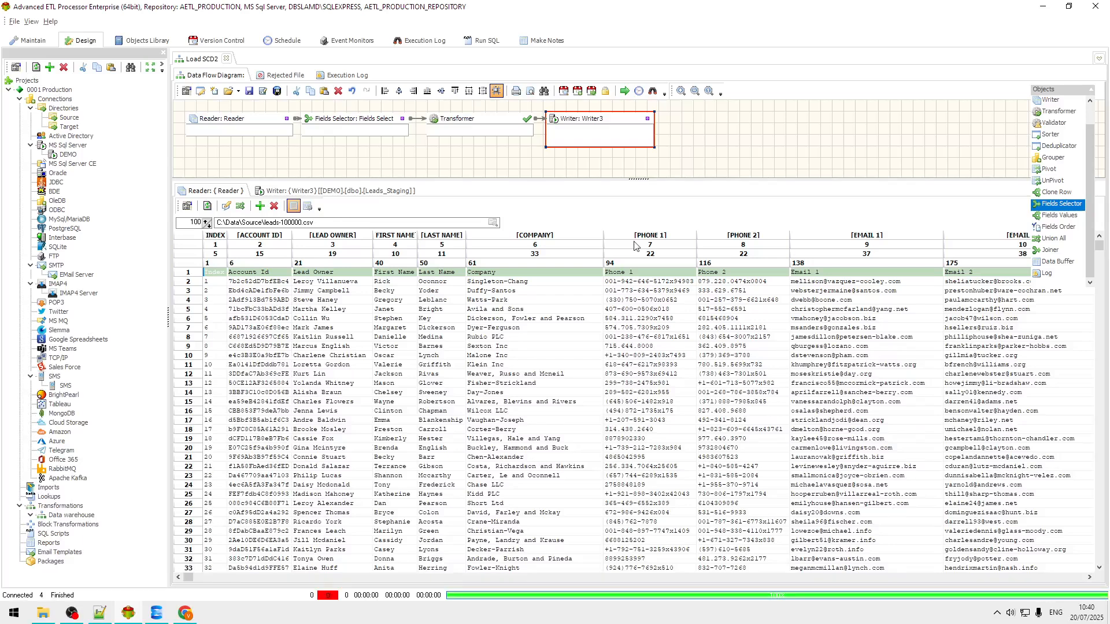
# Step: Auto-map the Transformer's source fields to target fields by name
pyautogui.doubleClick(489, 122)
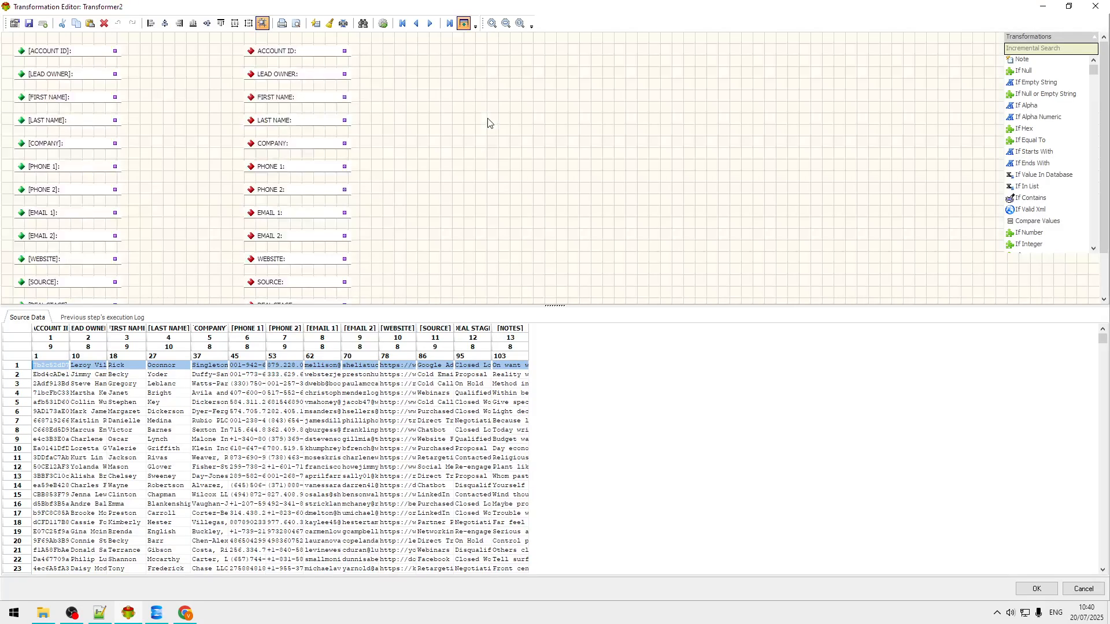
pyautogui.click(330, 23)
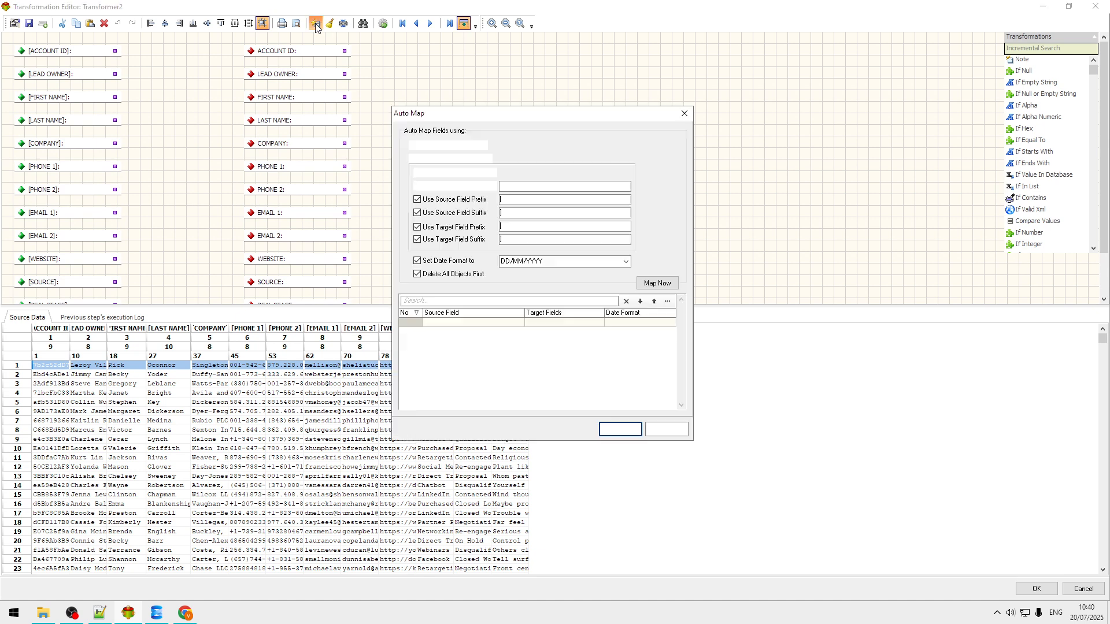
pyautogui.click(664, 285)
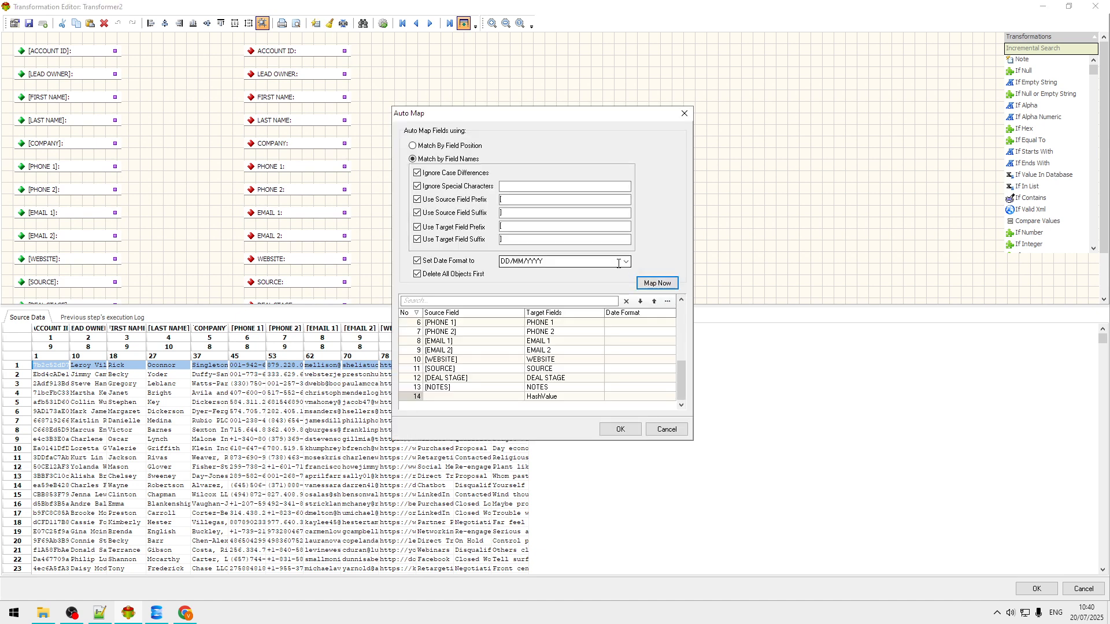
pyautogui.click(623, 428)
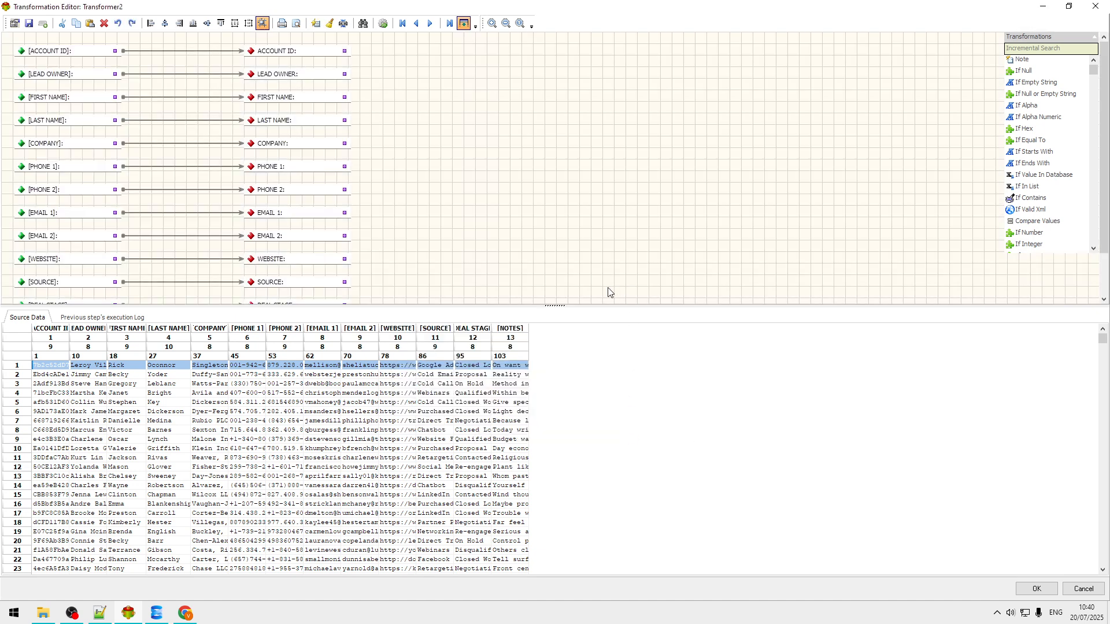
# Step: Enlarge the mapping area and move the HashValue target into open canvas space
pyautogui.moveTo(552, 308); pyautogui.dragTo(552, 409)
pyautogui.moveTo(315, 351); pyautogui.dragTo(618, 156)
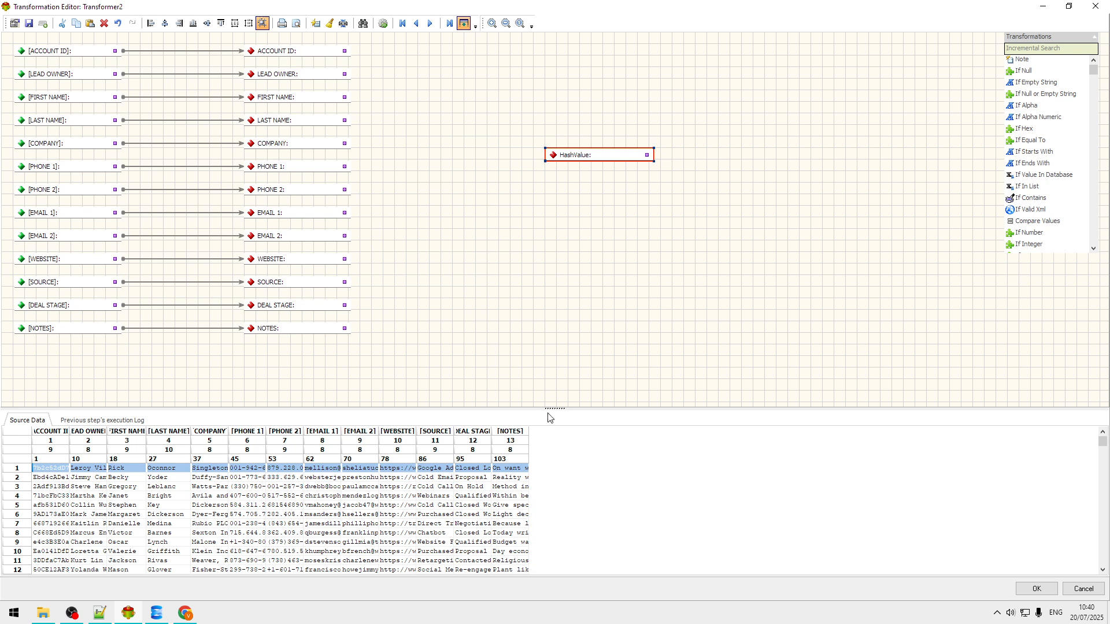
pyautogui.moveTo(553, 412); pyautogui.dragTo(557, 386)
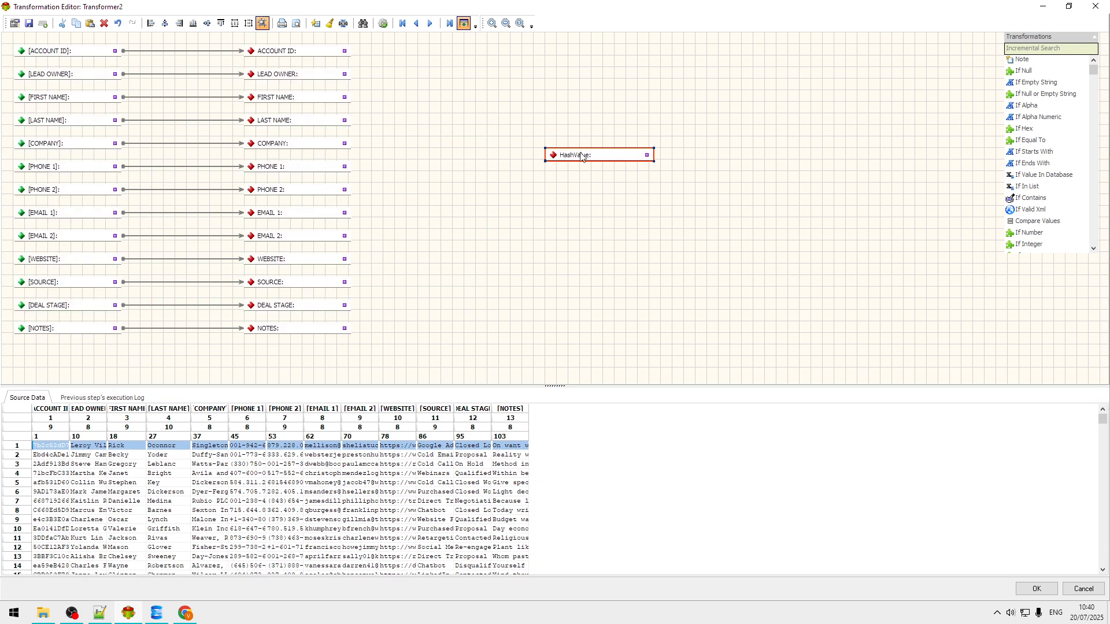
pyautogui.moveTo(584, 160); pyautogui.dragTo(656, 200)
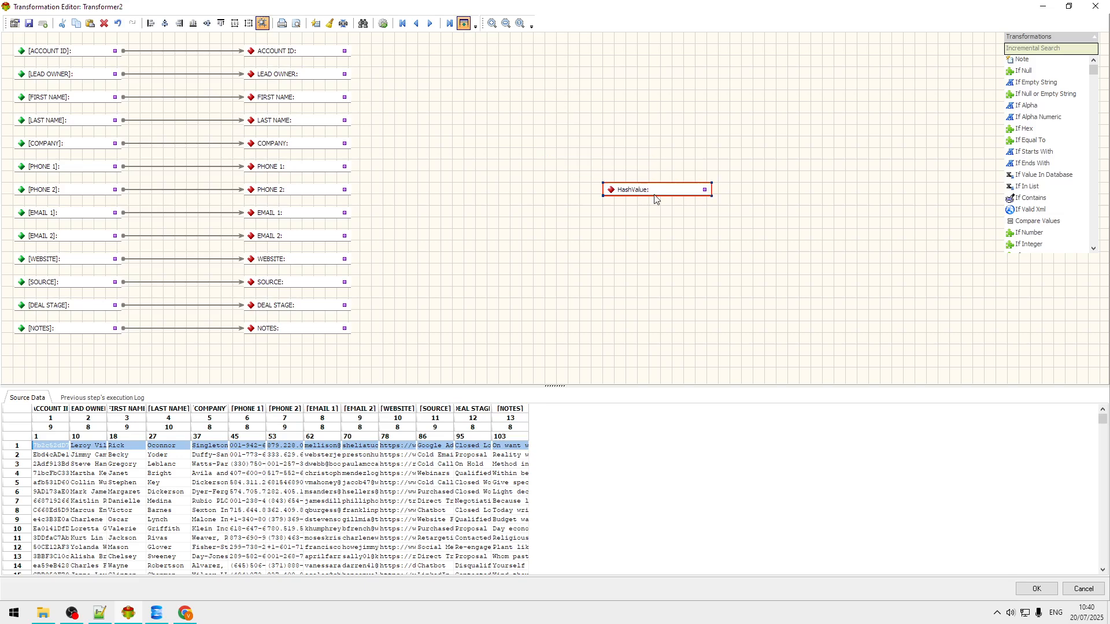
# Step: Add a Concatenate node to the mapping with extra input slots beside the fields
pyautogui.click(1041, 48)
pyautogui.write('conc')
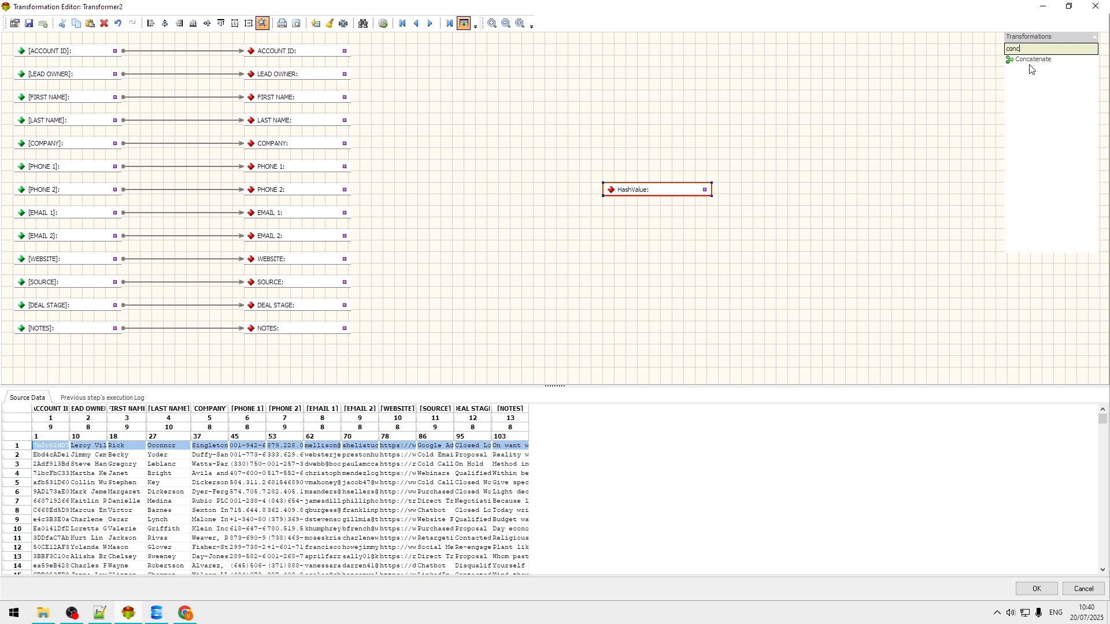
pyautogui.moveTo(1036, 64); pyautogui.dragTo(900, 88)
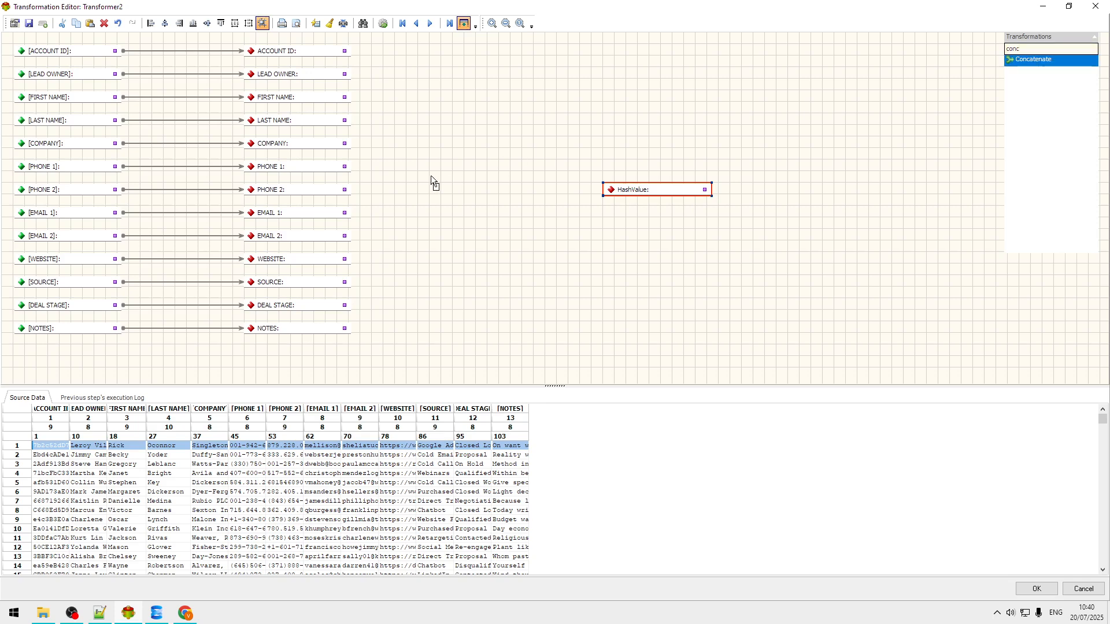
pyautogui.moveTo(432, 175); pyautogui.dragTo(424, 195)
pyautogui.click(447, 194)
pyautogui.click(447, 195)
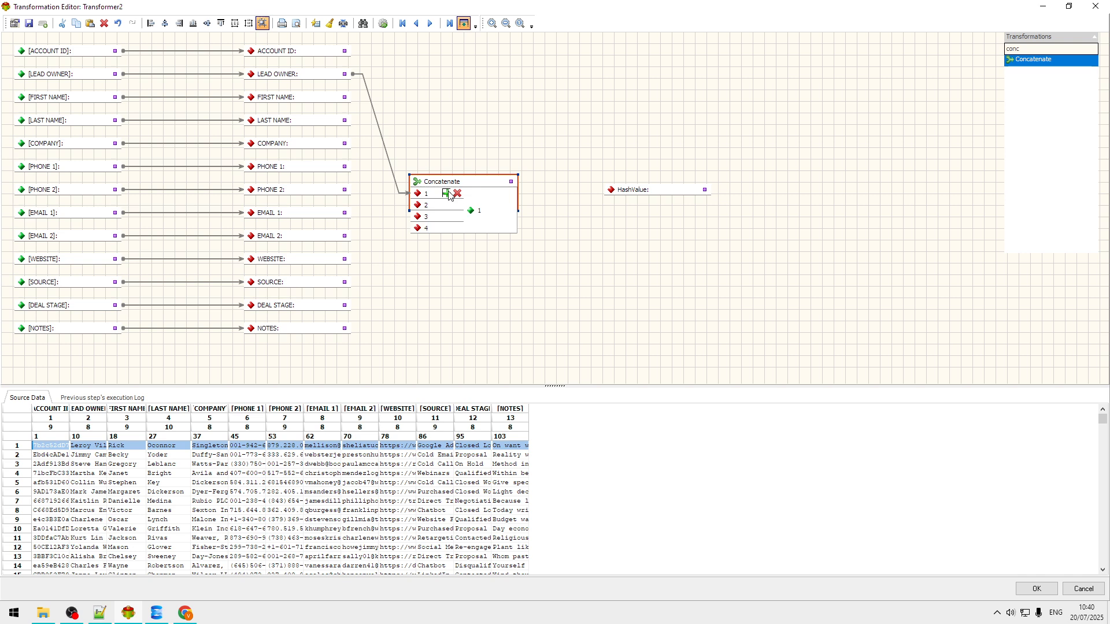
pyautogui.click(447, 194)
pyautogui.click(447, 194)
pyautogui.click(447, 195)
pyautogui.moveTo(457, 183); pyautogui.dragTo(466, 122)
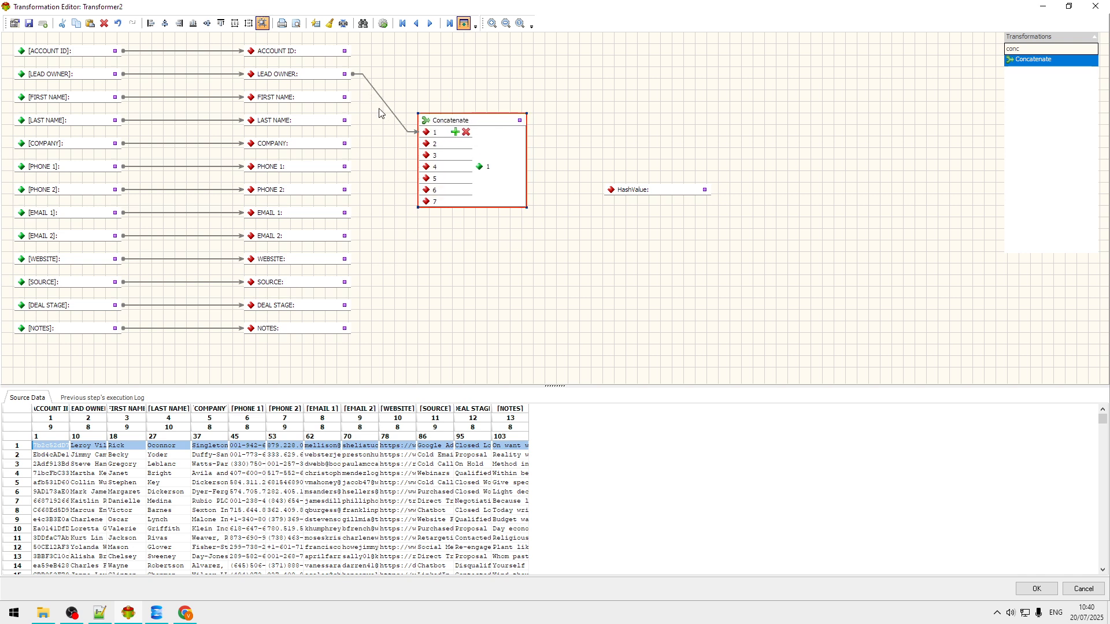
# Step: Wire FIRST NAME, LAST NAME, COMPANY, PHONE, EMAIL, DEAL STAGE and the other lead fields into Concatenate's inputs
pyautogui.moveTo(403, 151); pyautogui.dragTo(423, 145)
pyautogui.moveTo(345, 122); pyautogui.dragTo(427, 156)
pyautogui.moveTo(345, 147); pyautogui.dragTo(426, 168)
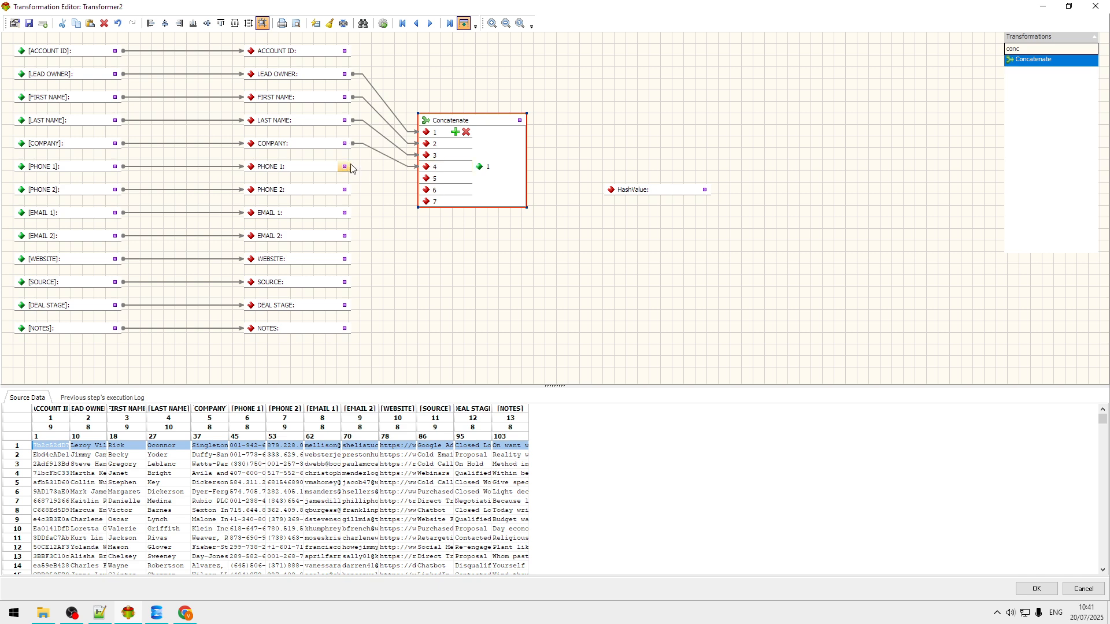
pyautogui.moveTo(345, 167); pyautogui.dragTo(428, 191)
pyautogui.moveTo(346, 213); pyautogui.dragTo(428, 201)
pyautogui.click(455, 132)
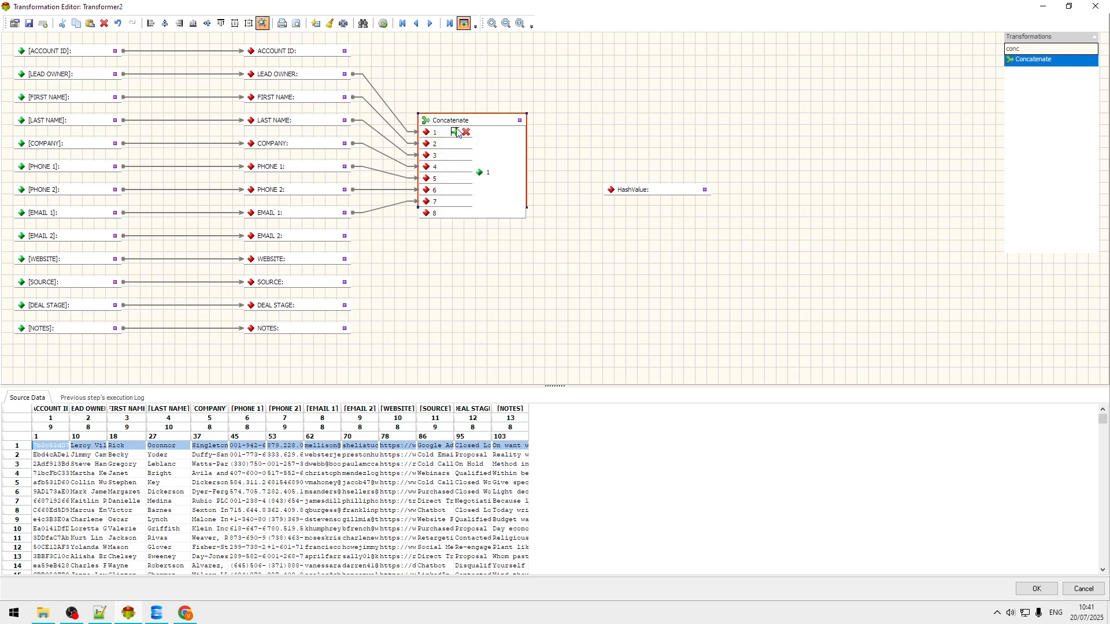
pyautogui.click(455, 132)
pyautogui.click(455, 132)
pyautogui.click(455, 132)
pyautogui.click(455, 132)
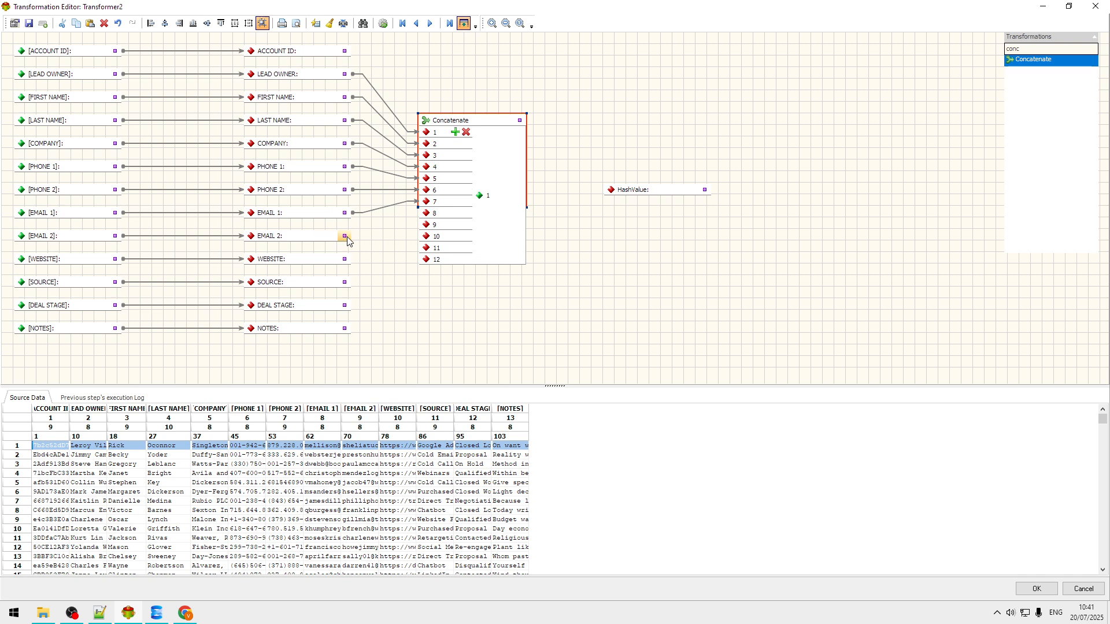
pyautogui.moveTo(425, 217)
pyautogui.mouseDown()
pyautogui.moveTo(352, 259)
pyautogui.moveTo(426, 236)
pyautogui.mouseUp()
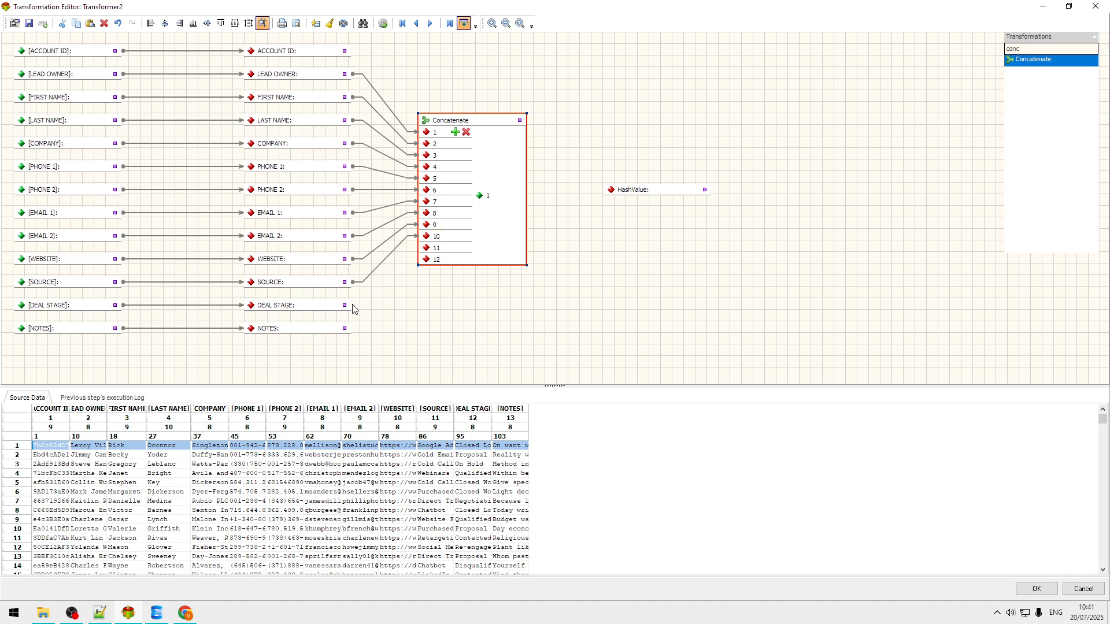
pyautogui.moveTo(353, 306); pyautogui.dragTo(427, 260)
pyautogui.moveTo(648, 197); pyautogui.dragTo(700, 202)
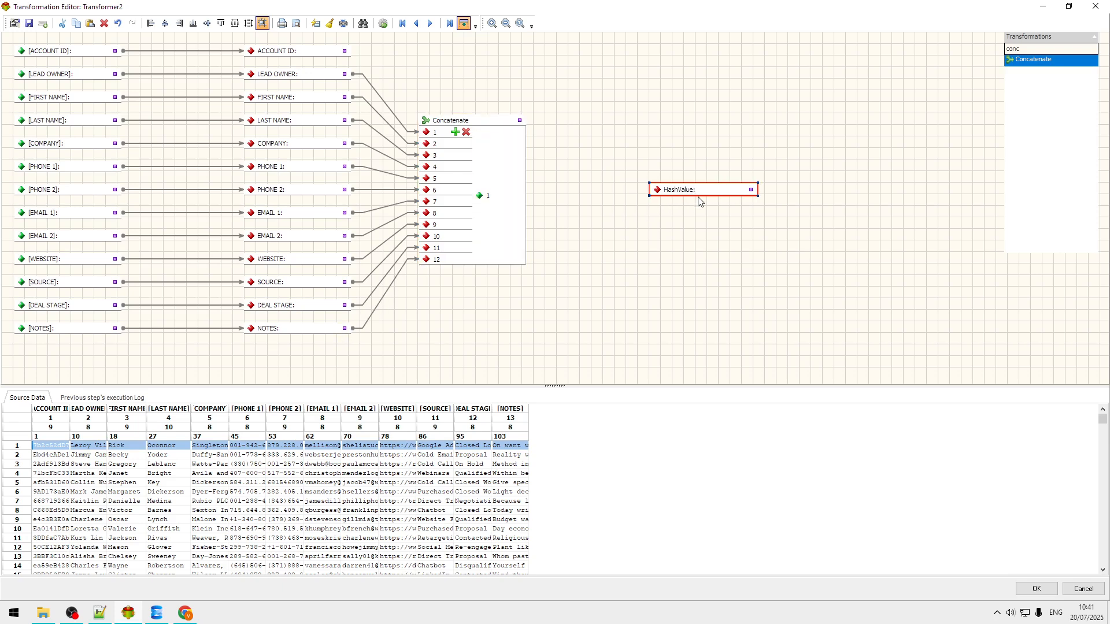
pyautogui.click(1053, 49)
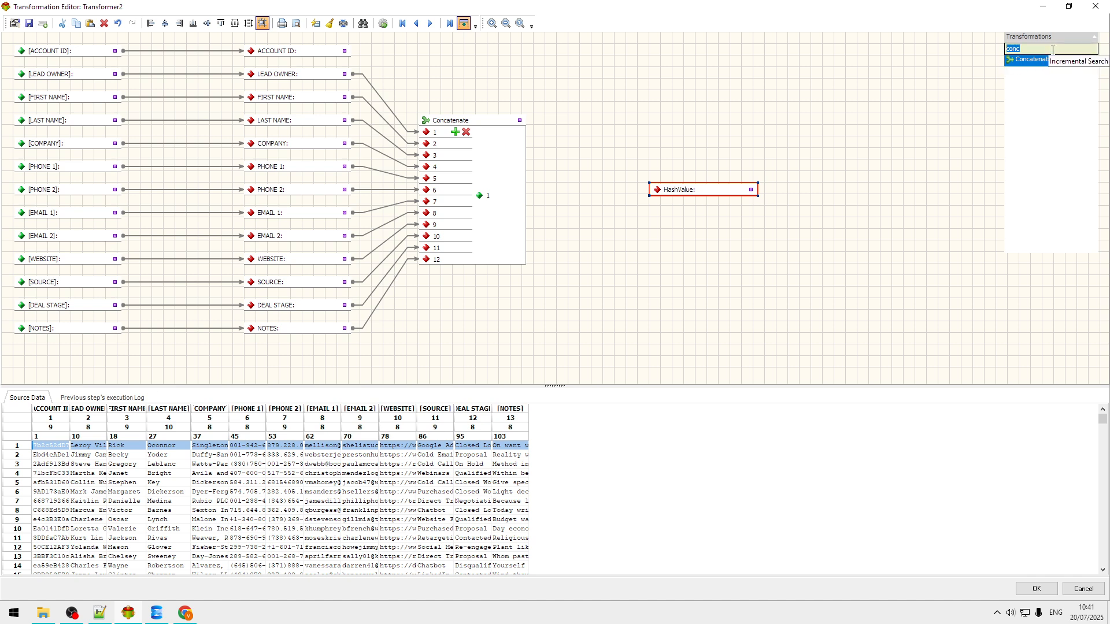
# Step: Add a Checksum node before HashValue and feed it the Concatenate output
pyautogui.press('BackSpace')
pyautogui.write('c')
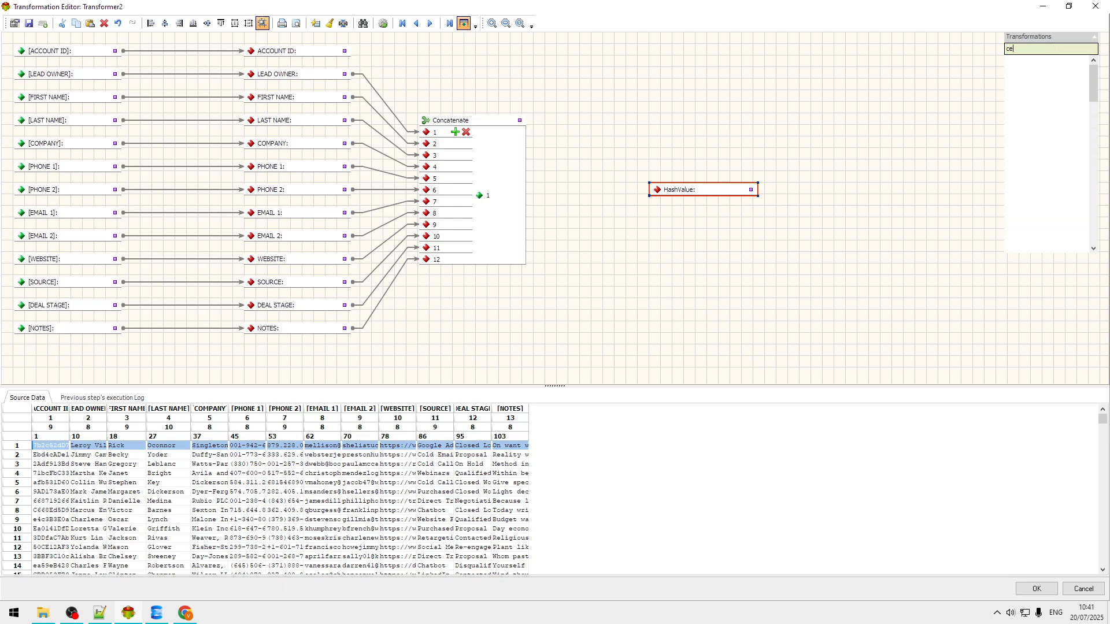
pyautogui.write('he')
pyautogui.moveTo(1039, 76); pyautogui.dragTo(787, 143)
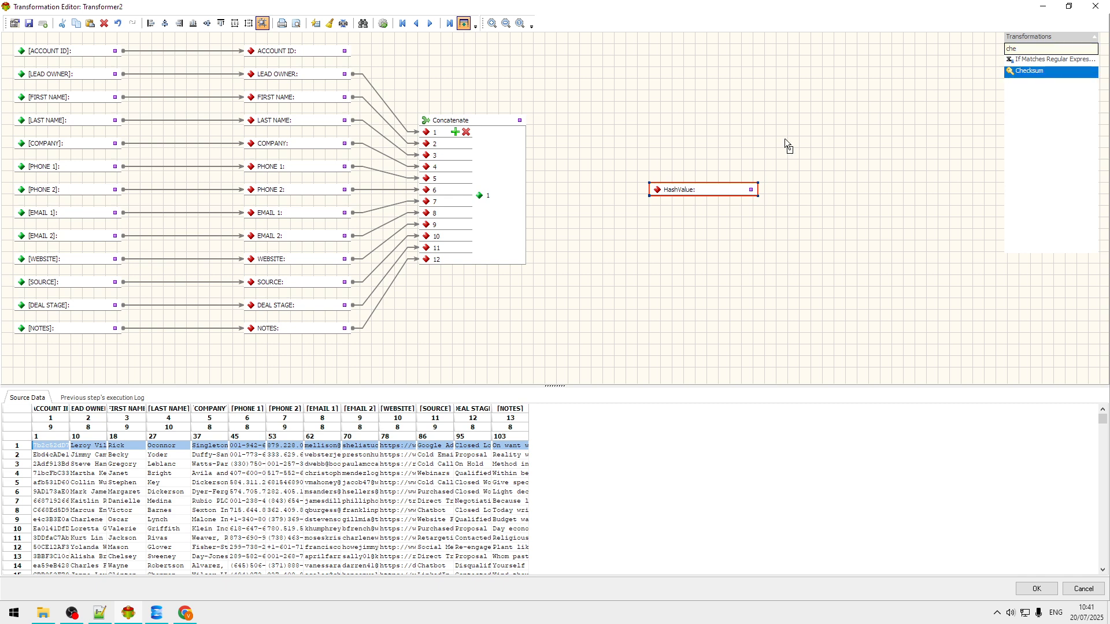
pyautogui.moveTo(556, 177); pyautogui.dragTo(589, 190)
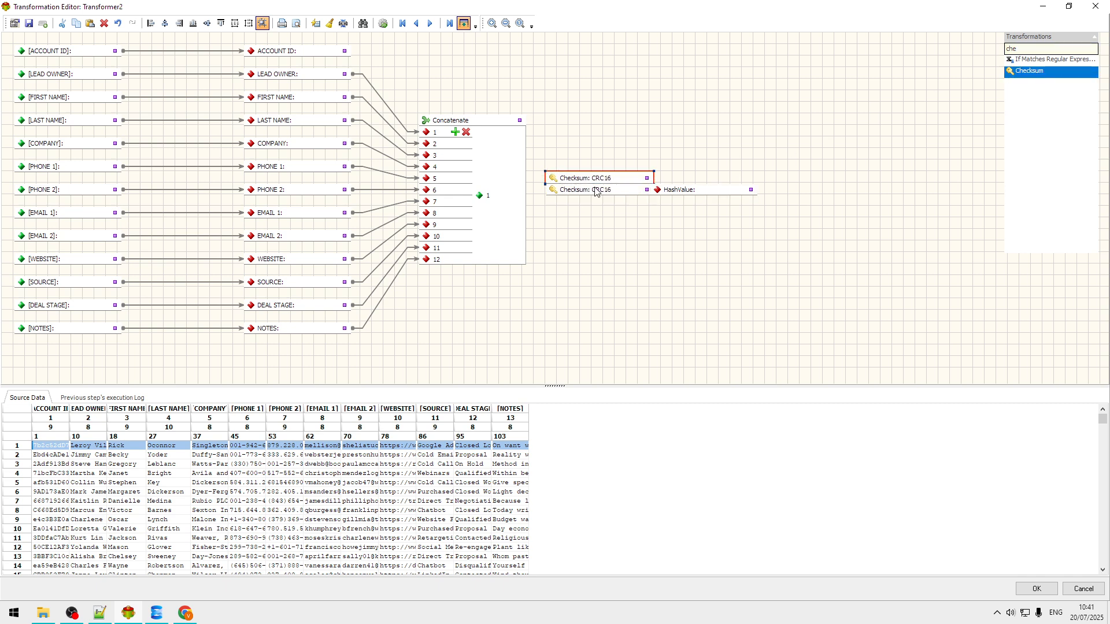
pyautogui.moveTo(699, 200); pyautogui.dragTo(719, 199)
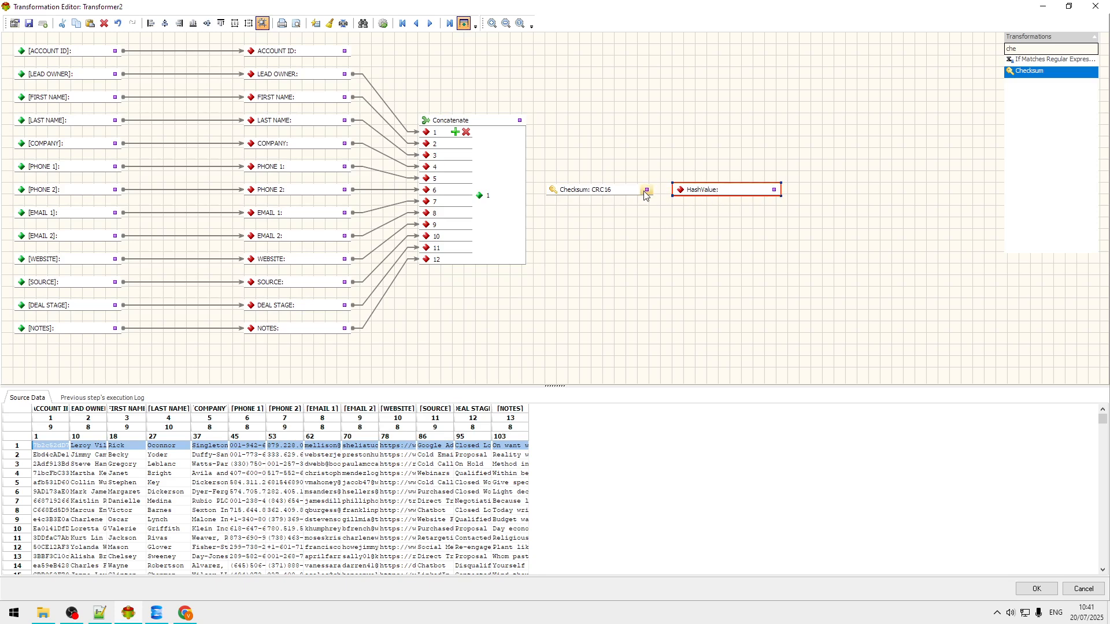
pyautogui.moveTo(520, 186); pyautogui.dragTo(554, 191)
# Step: Set the Checksum type to MD5, preview the first data row, and close the transformation editor
pyautogui.doubleClick(601, 192)
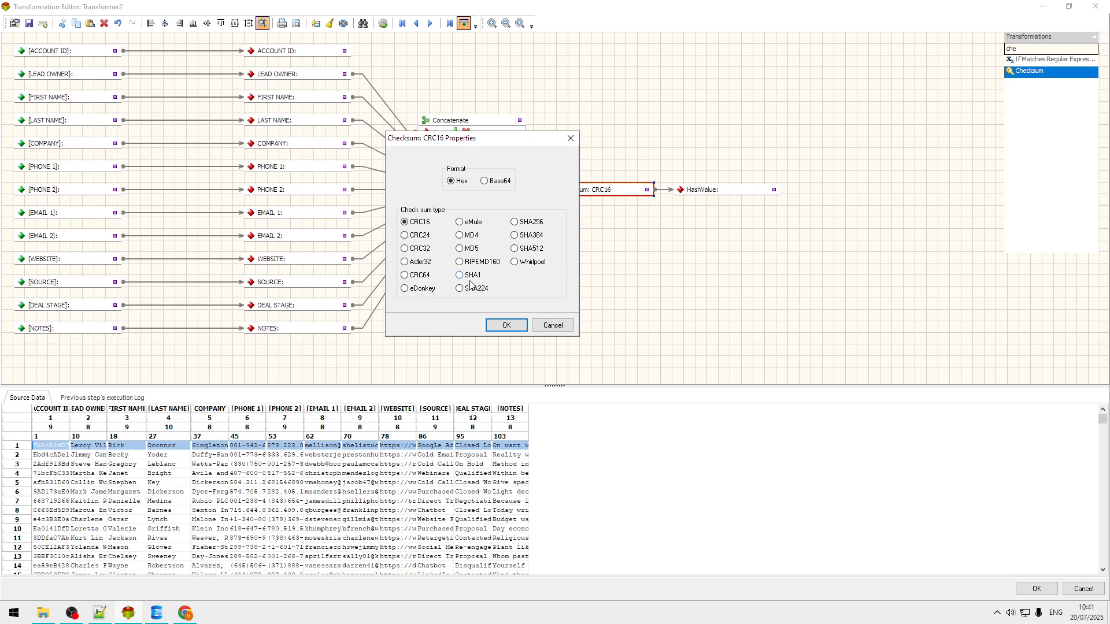
pyautogui.click(473, 252)
pyautogui.click(504, 326)
pyautogui.click(716, 190)
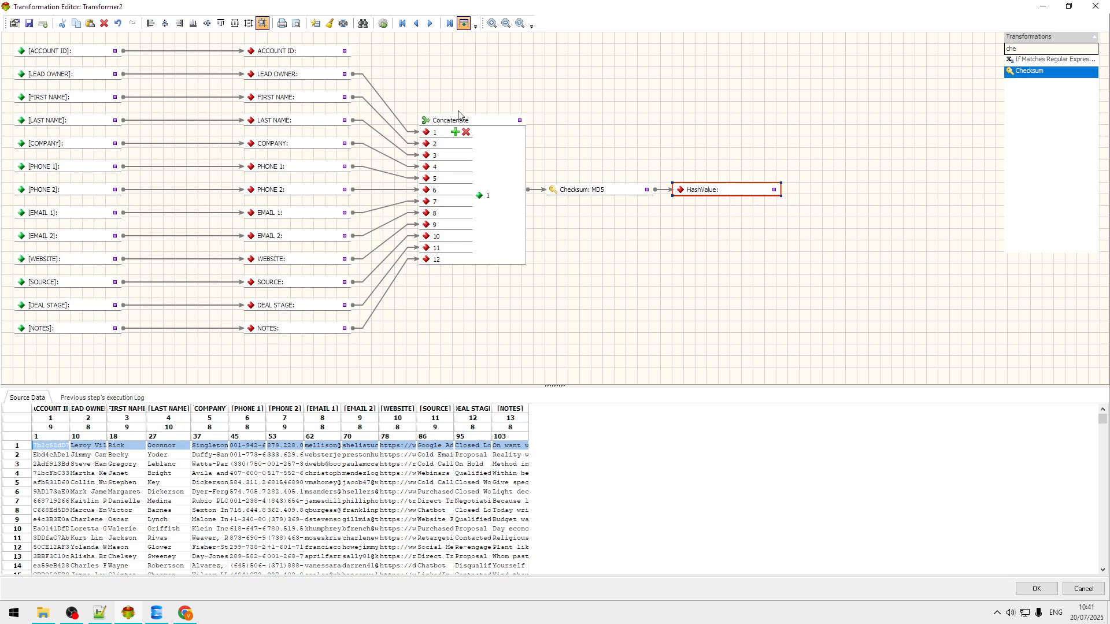
pyautogui.click(383, 24)
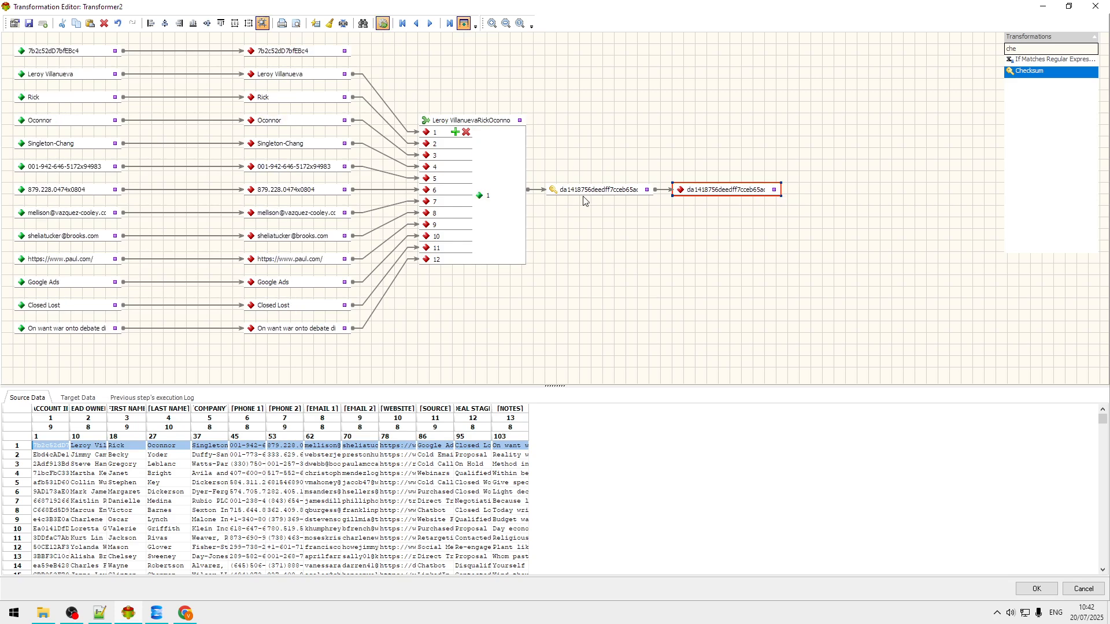
pyautogui.click(1038, 590)
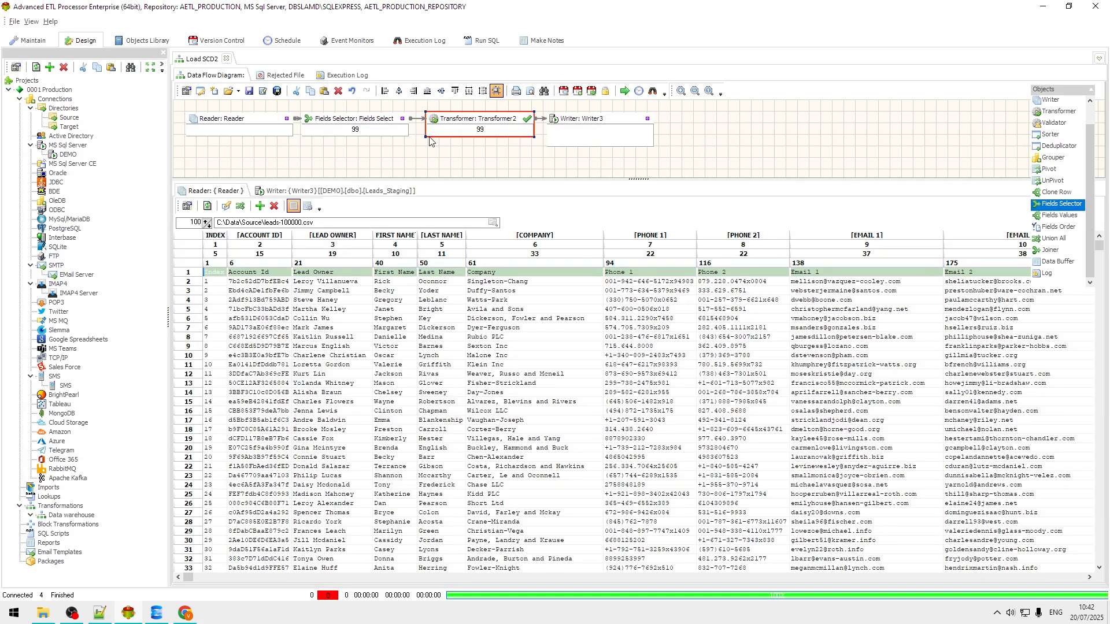
# Step: Save the map and run it, loading 99,966 leads into Leads_Staging with 34 rejected
pyautogui.click(279, 93)
pyautogui.click(625, 93)
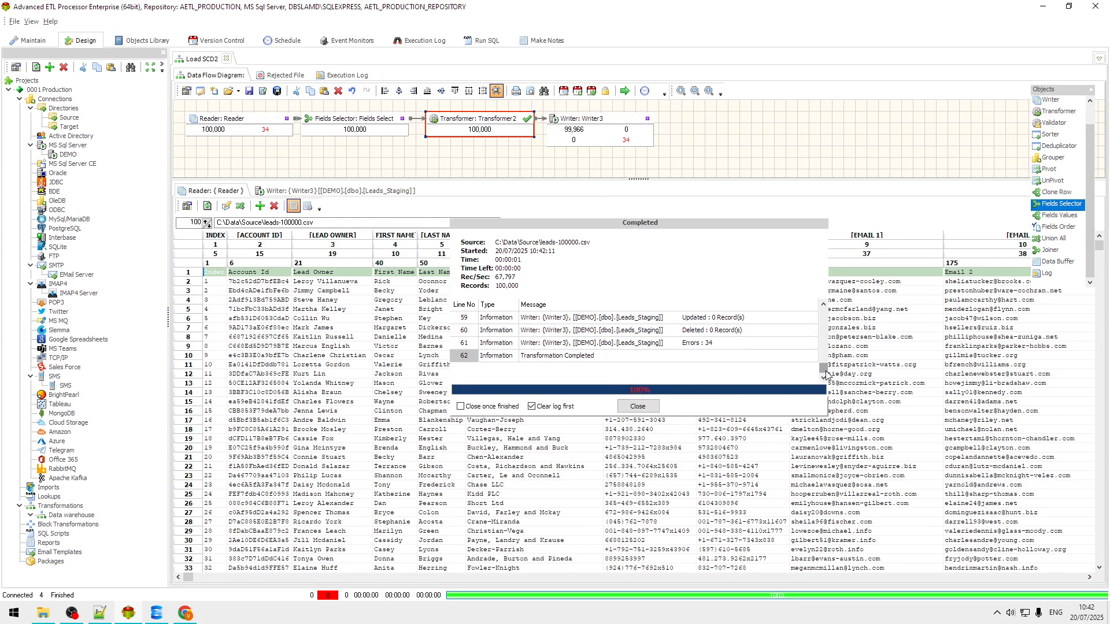
pyautogui.moveTo(827, 373); pyautogui.dragTo(825, 364)
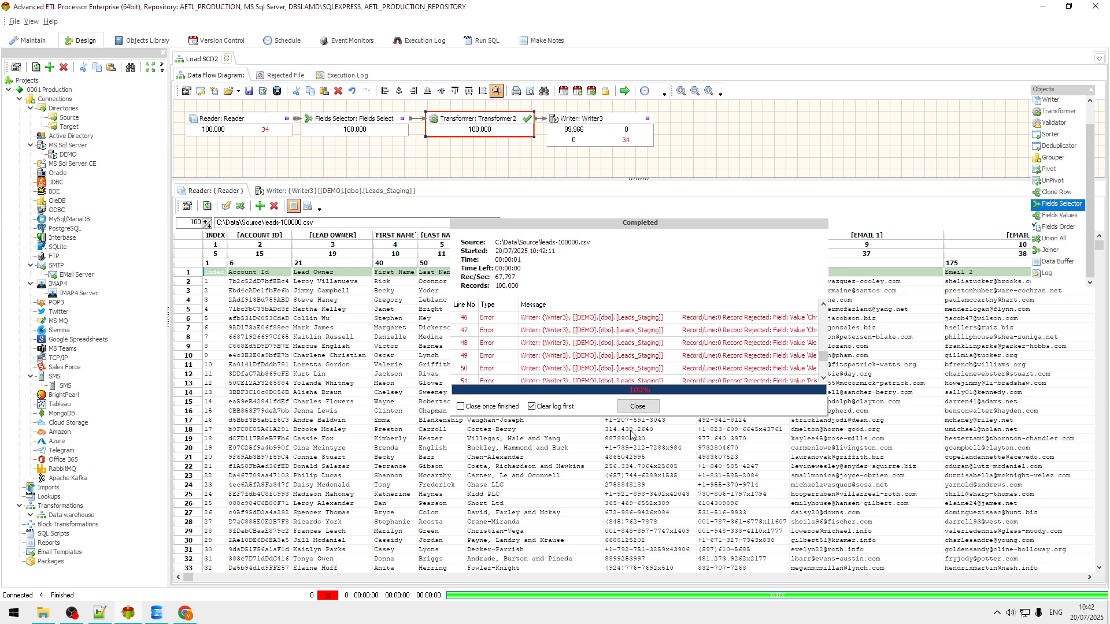
pyautogui.click(638, 407)
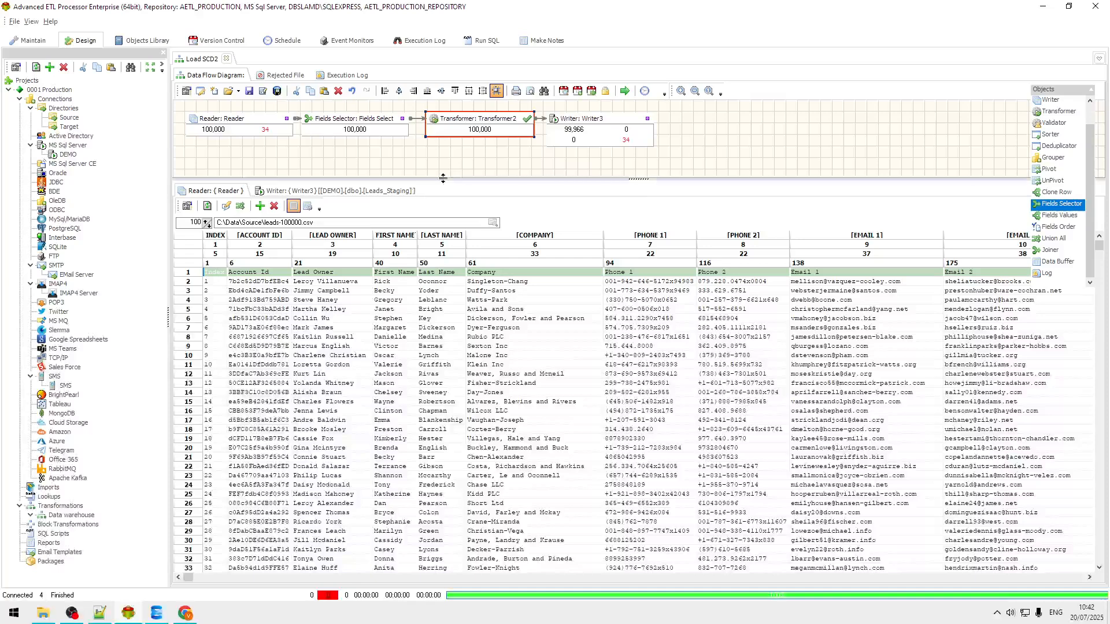
# Step: Review the rejected over-long LEAD OWNER records in the Execution Log, then return to the Data Flow Diagram
pyautogui.click(346, 75)
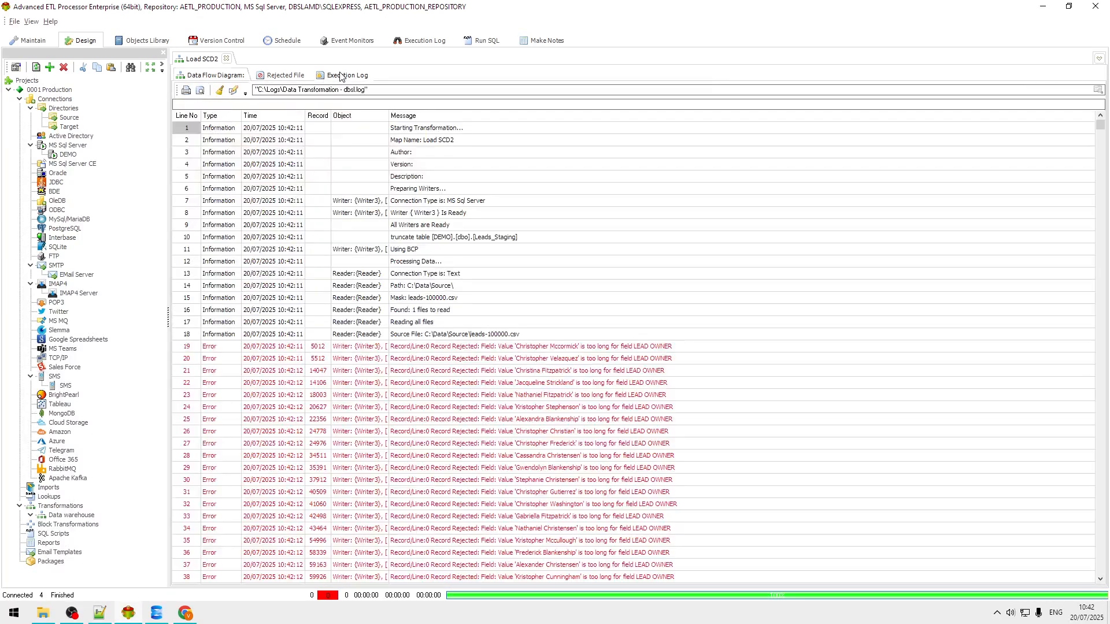
pyautogui.click(602, 349)
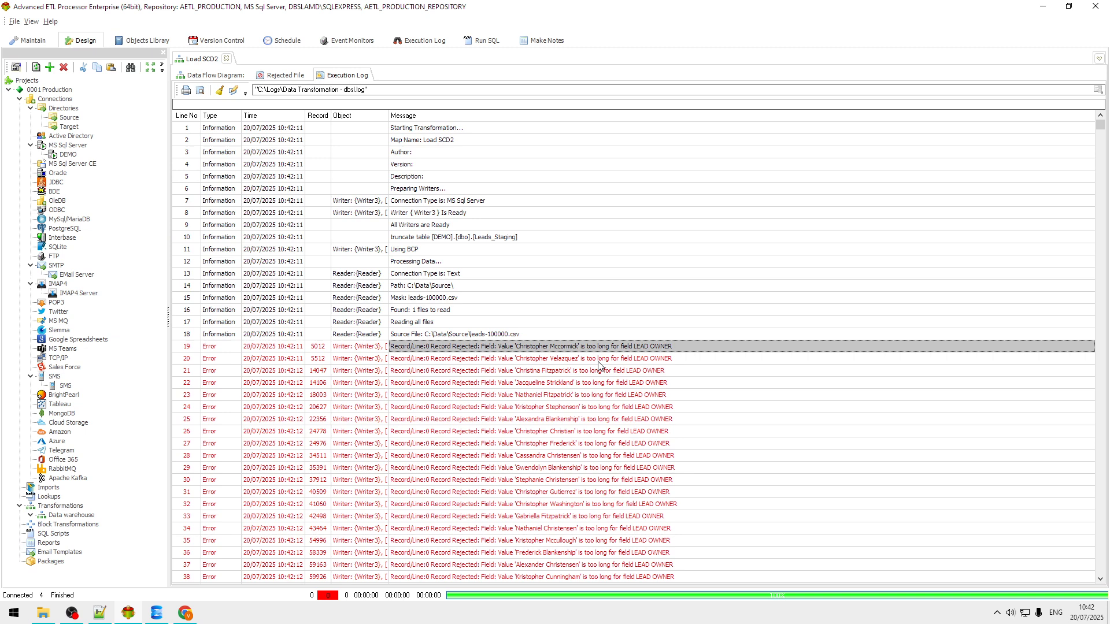
pyautogui.click(607, 359)
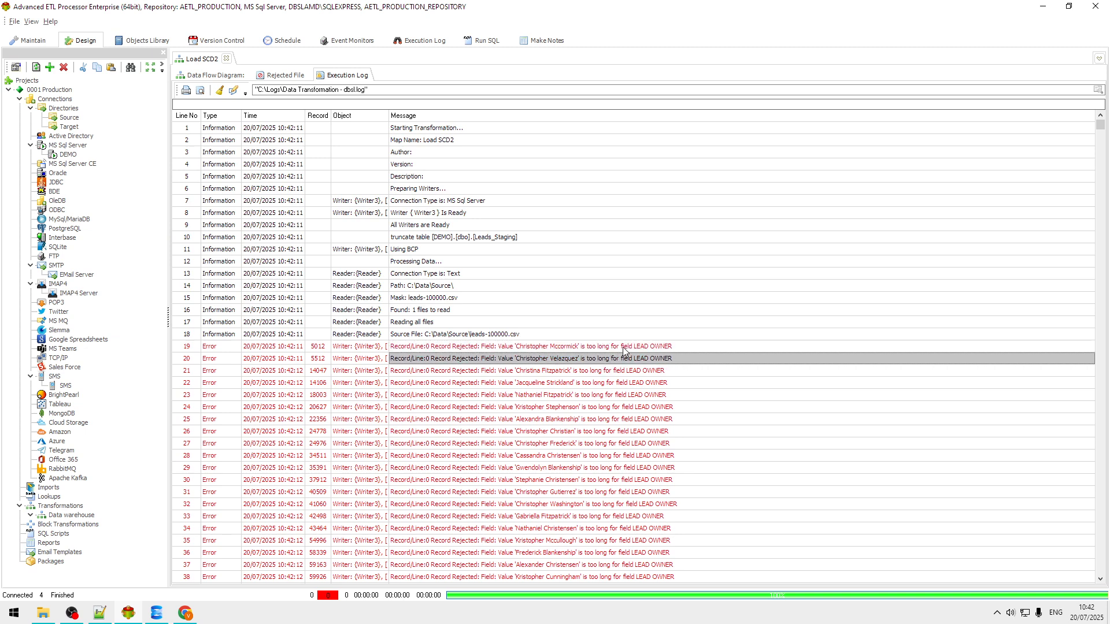
pyautogui.click(629, 343)
pyautogui.click(617, 359)
pyautogui.click(621, 347)
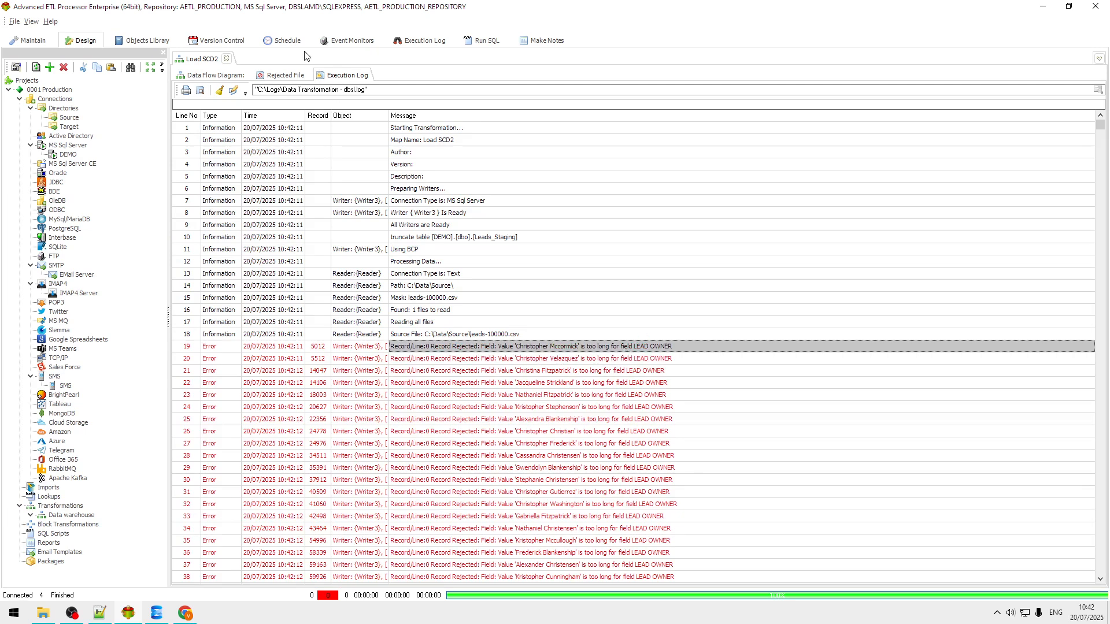
pyautogui.click(221, 79)
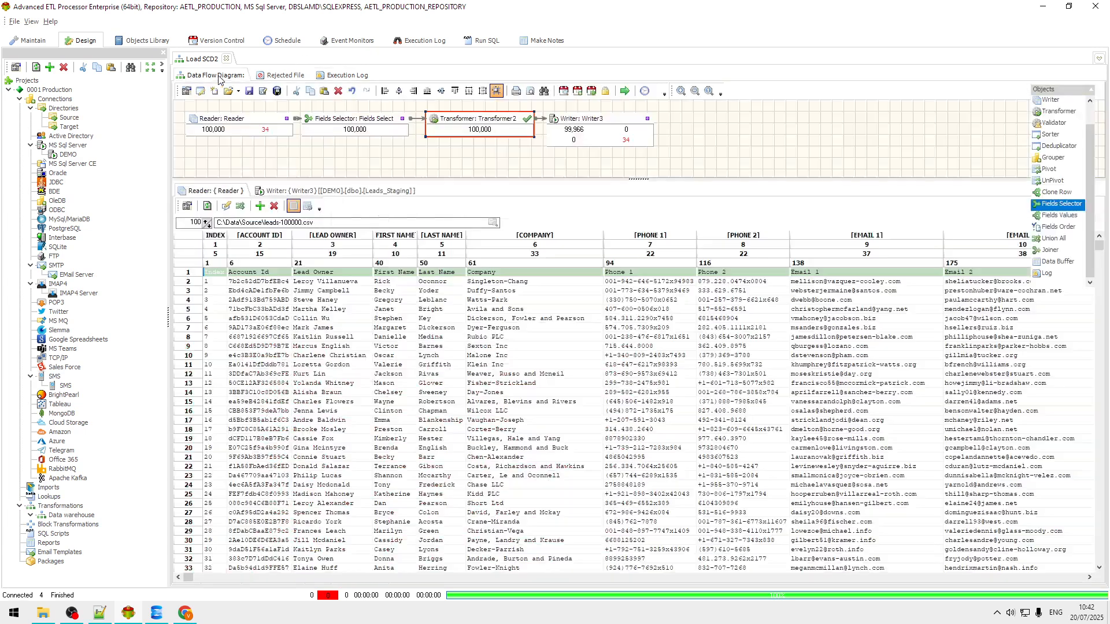
pyautogui.click(157, 614)
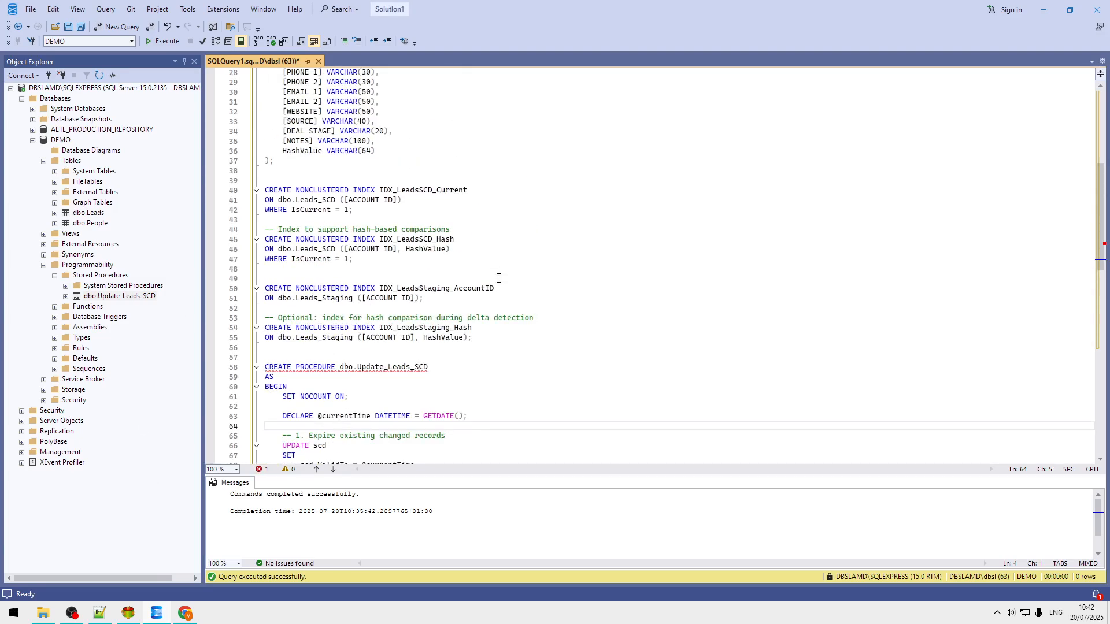
# Step: Refresh the DEMO database and open dbo.Leads_Staging in the table designer
pyautogui.scroll(9, 498, 278)
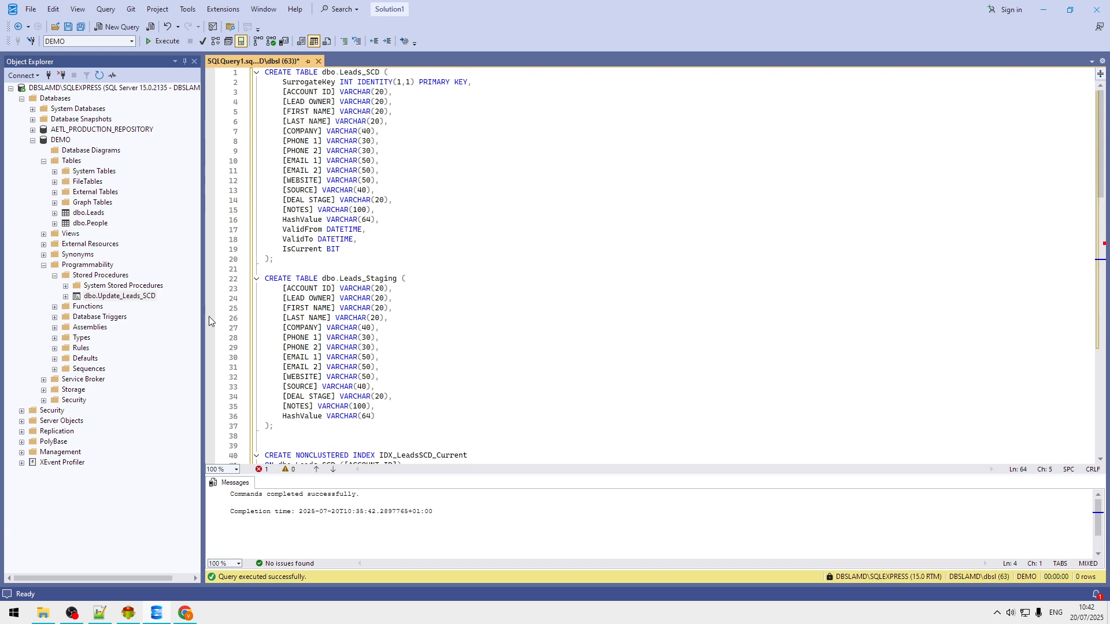
pyautogui.click(64, 143)
pyautogui.rightClick(65, 145)
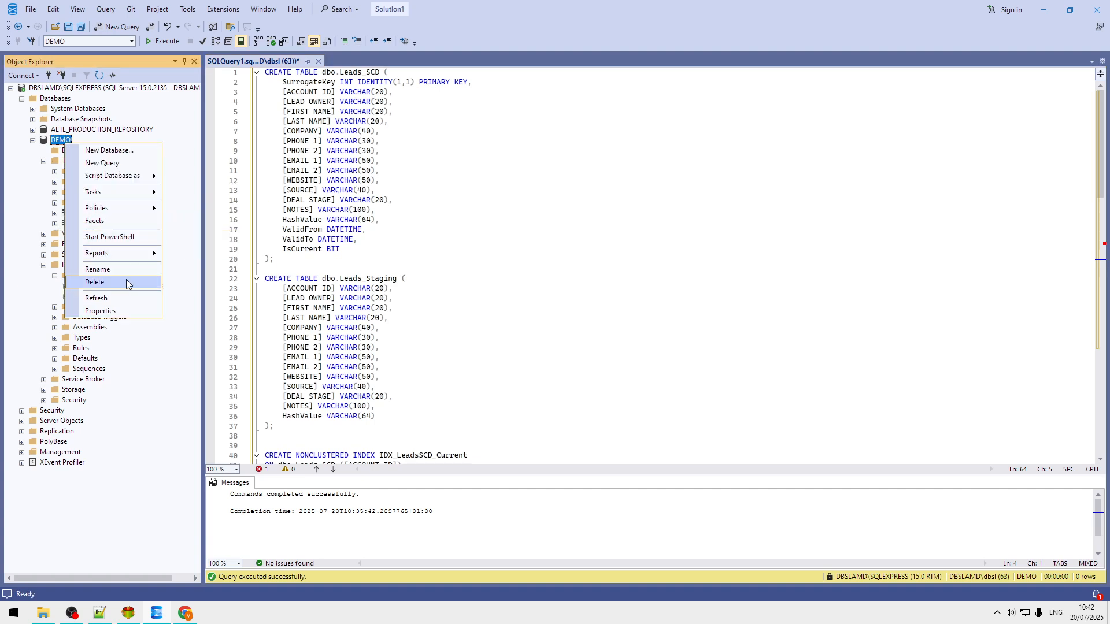
pyautogui.click(477, 161)
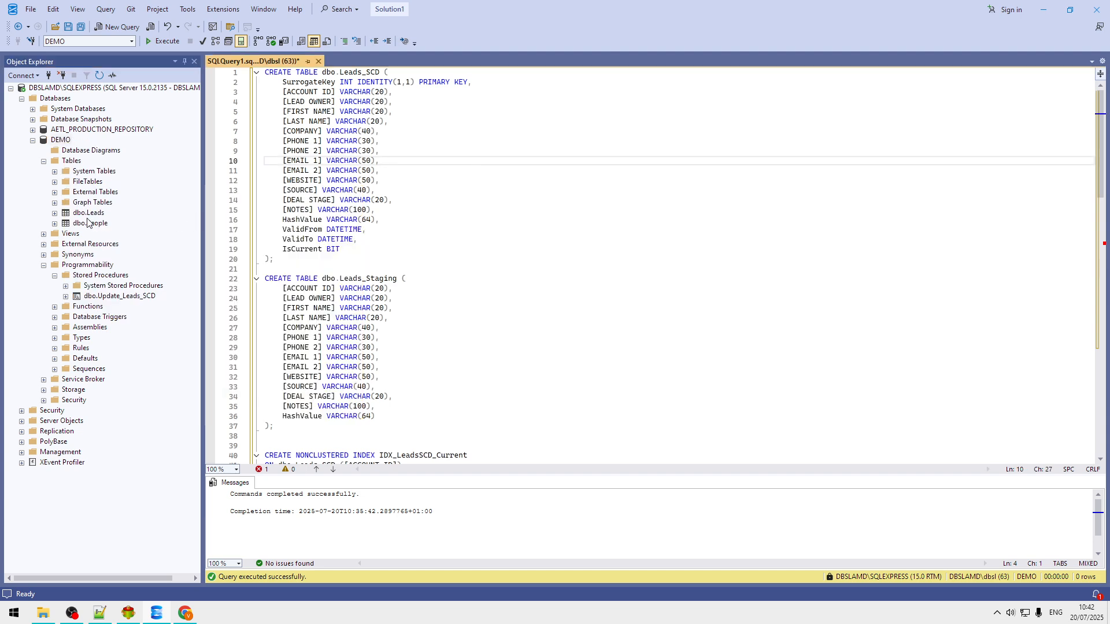
pyautogui.rightClick(68, 141)
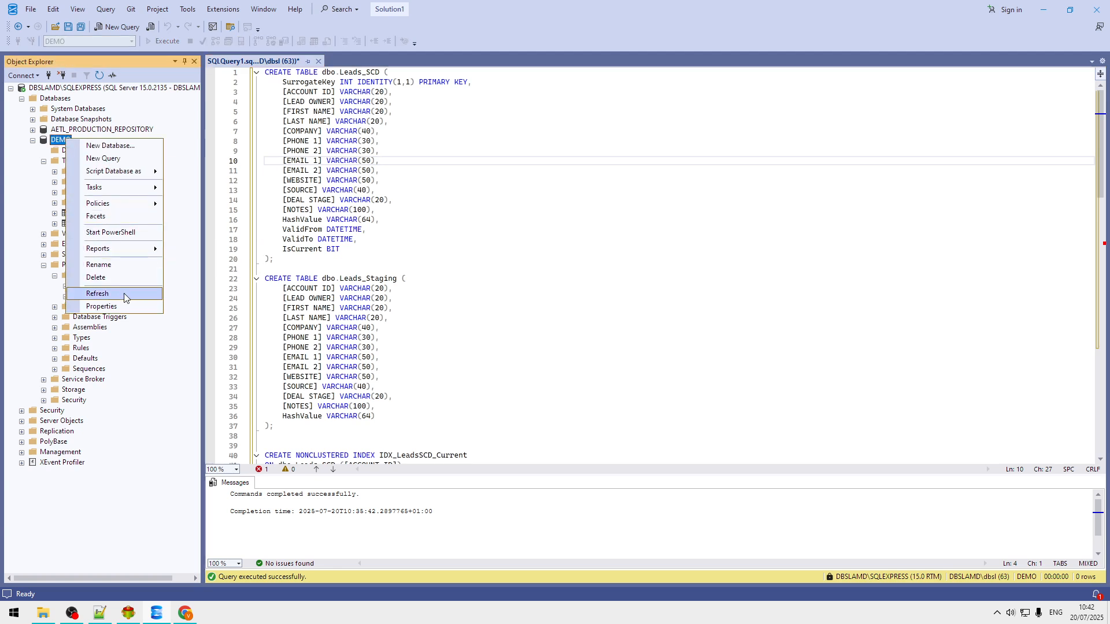
pyautogui.click(124, 293)
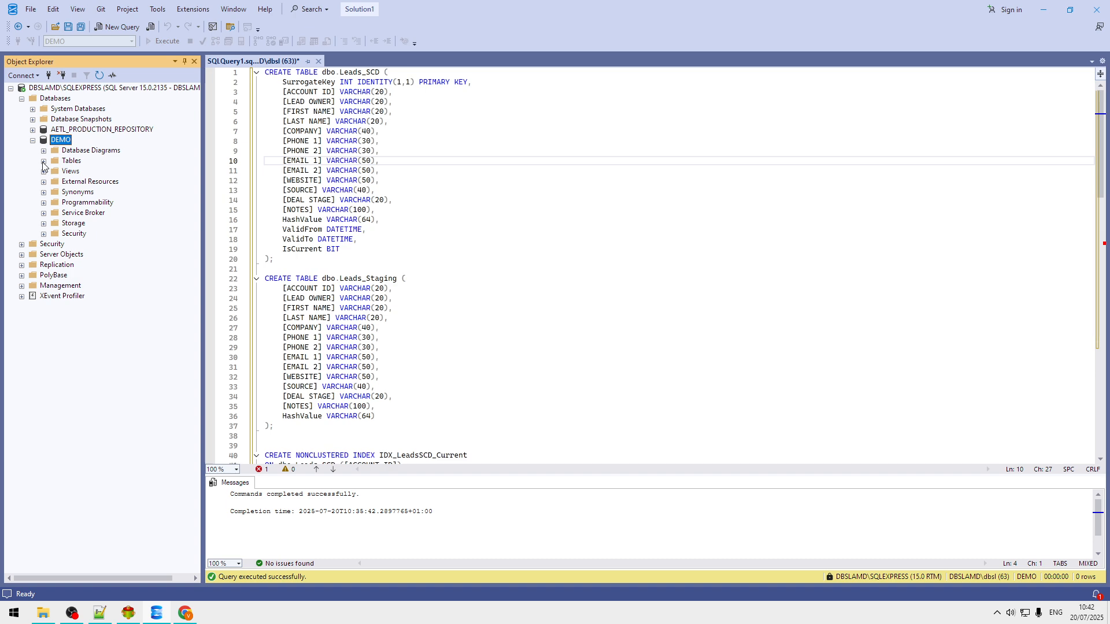
pyautogui.click(43, 162)
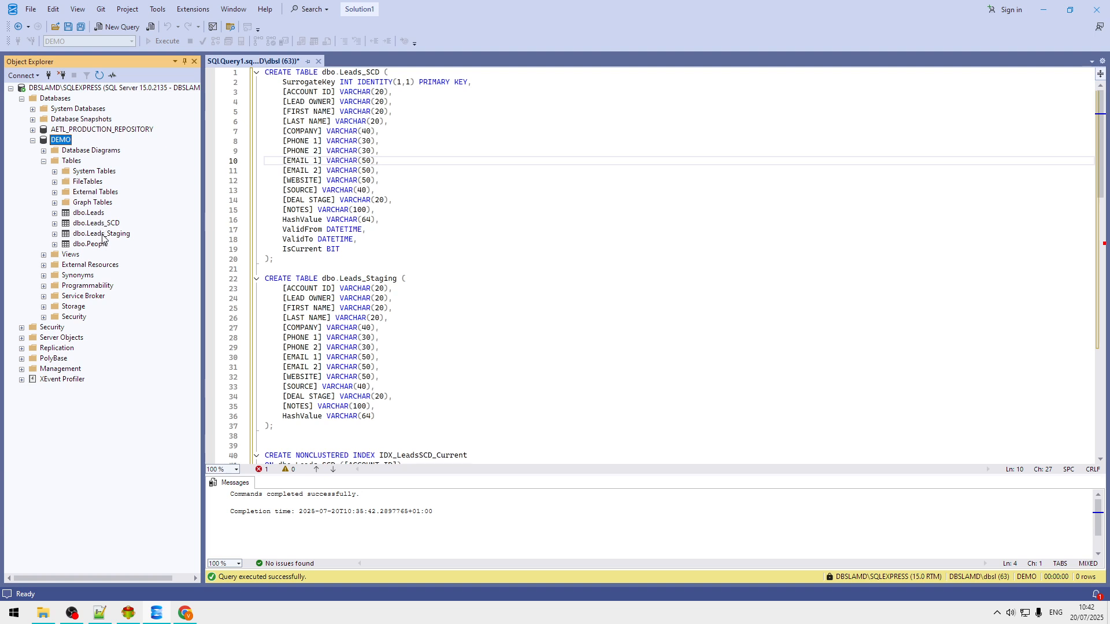
pyautogui.rightClick(103, 234)
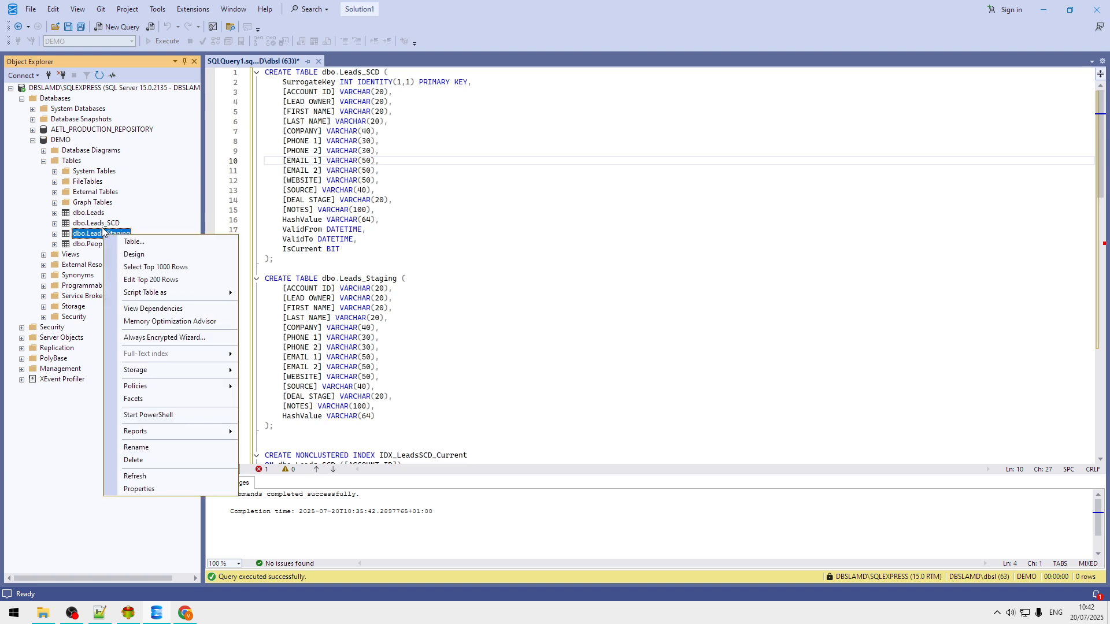
pyautogui.click(157, 255)
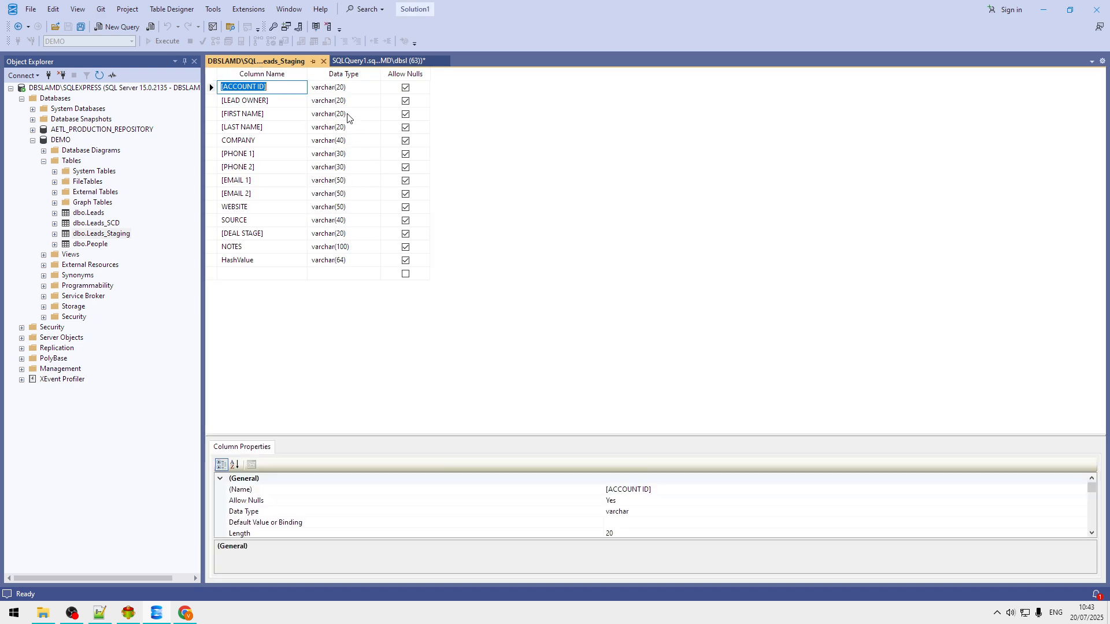
# Step: Change LEAD OWNER, FIRST NAME, LAST NAME, COMPANY, PHONE 1 and PHONE 2 to varchar(200)
pyautogui.click(359, 101)
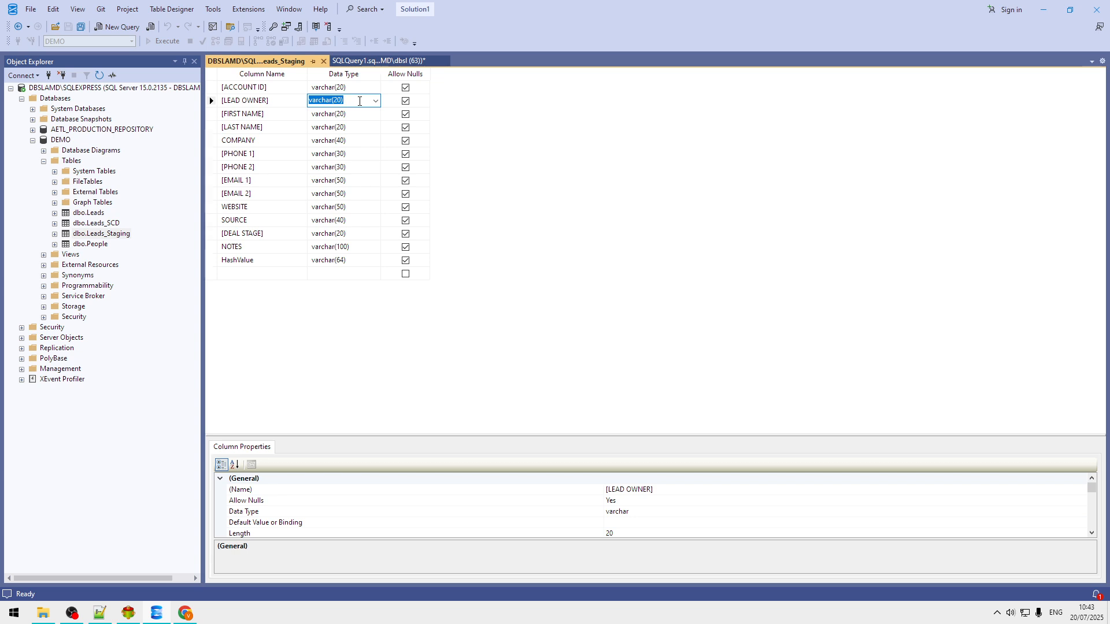
pyautogui.click(360, 101)
pyautogui.click(359, 100)
pyautogui.hotkey('ctrl', 'c')
pyautogui.click(358, 111)
pyautogui.hotkey('ctrl', 'v')
pyautogui.click(365, 130)
pyautogui.hotkey('ctrl', 'v')
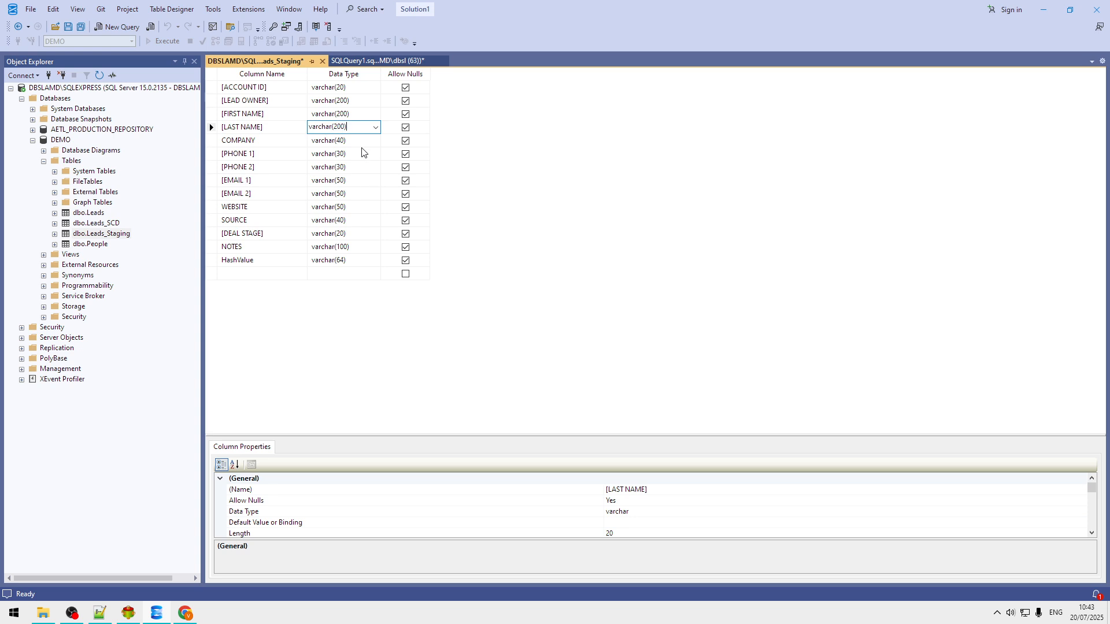
pyautogui.click(362, 141)
pyautogui.hotkey('ctrl', 'v')
pyautogui.click(361, 155)
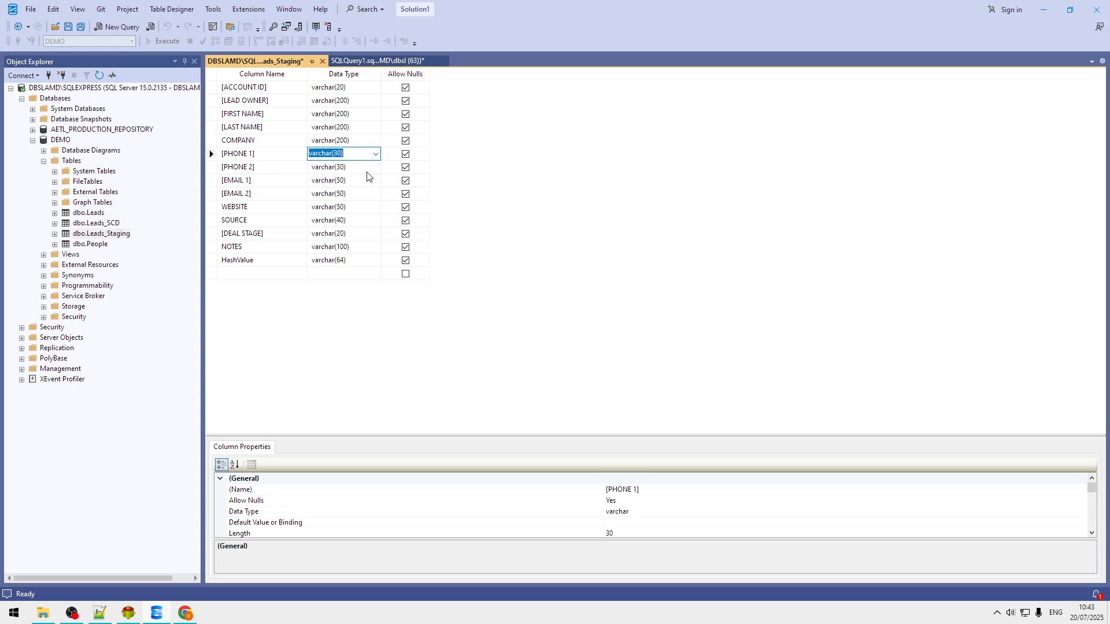
pyautogui.hotkey('ctrl', 'v')
pyautogui.click(368, 169)
pyautogui.hotkey('ctrl', 'v')
# Step: Widen EMAIL 1 through NOTES to varchar(200) and save the table without a change script
pyautogui.click(362, 183)
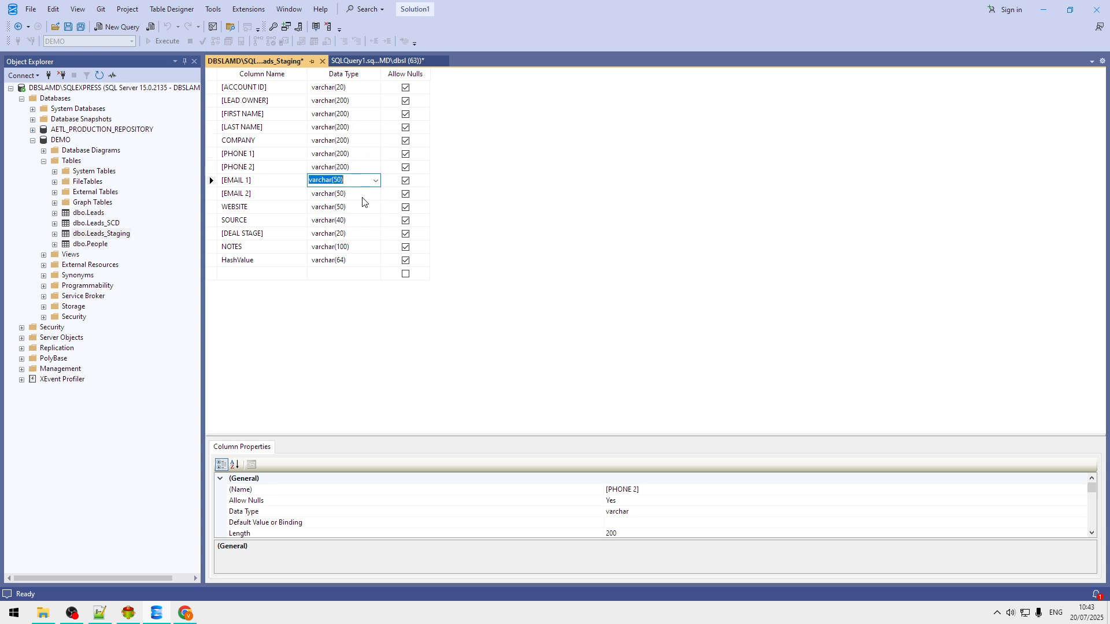
pyautogui.hotkey('ctrl', 'v')
pyautogui.click(361, 197)
pyautogui.hotkey('ctrl', 'v')
pyautogui.click(355, 209)
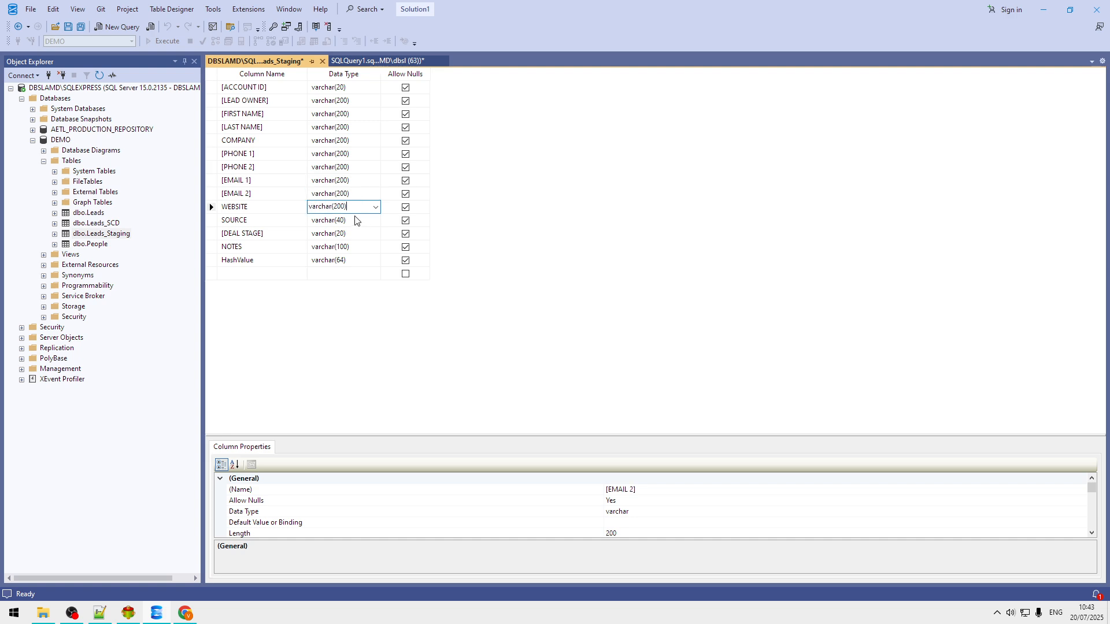
pyautogui.hotkey('ctrl', 'v')
pyautogui.click(355, 222)
pyautogui.hotkey('ctrl', 'v')
pyautogui.click(355, 235)
pyautogui.hotkey('ctrl', 'v')
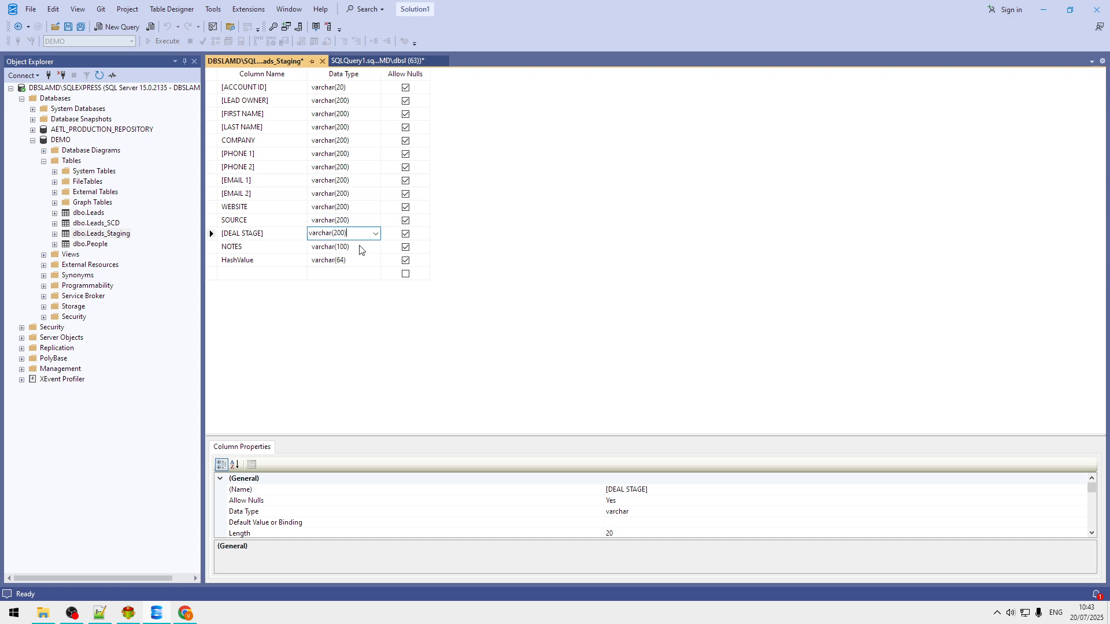
pyautogui.click(362, 249)
pyautogui.hotkey('ctrl', 'v')
pyautogui.click(575, 243)
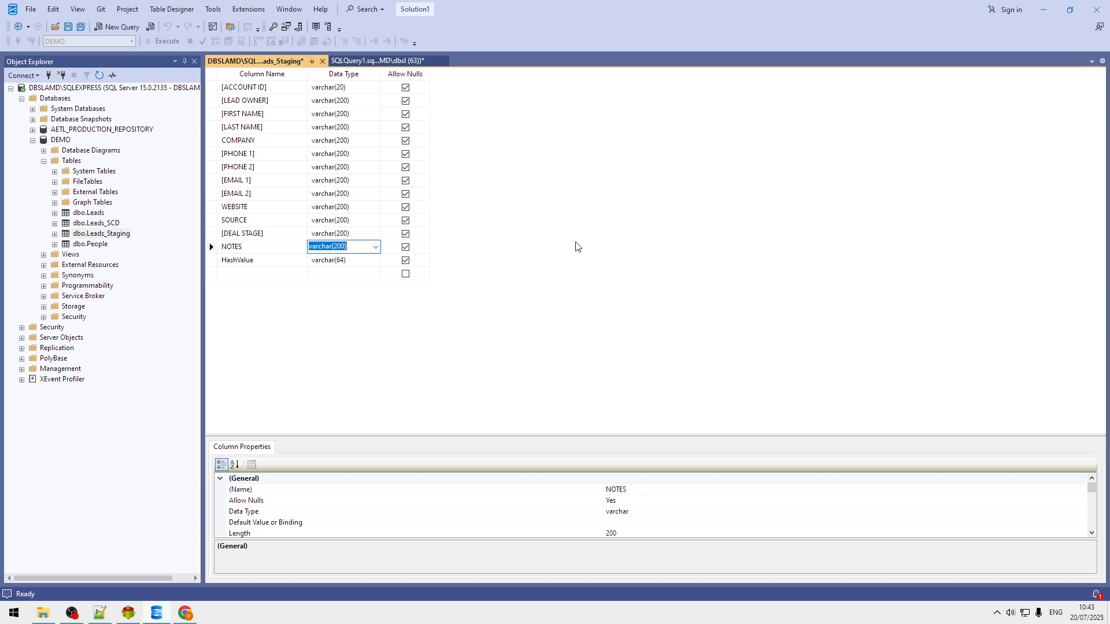
pyautogui.click(69, 27)
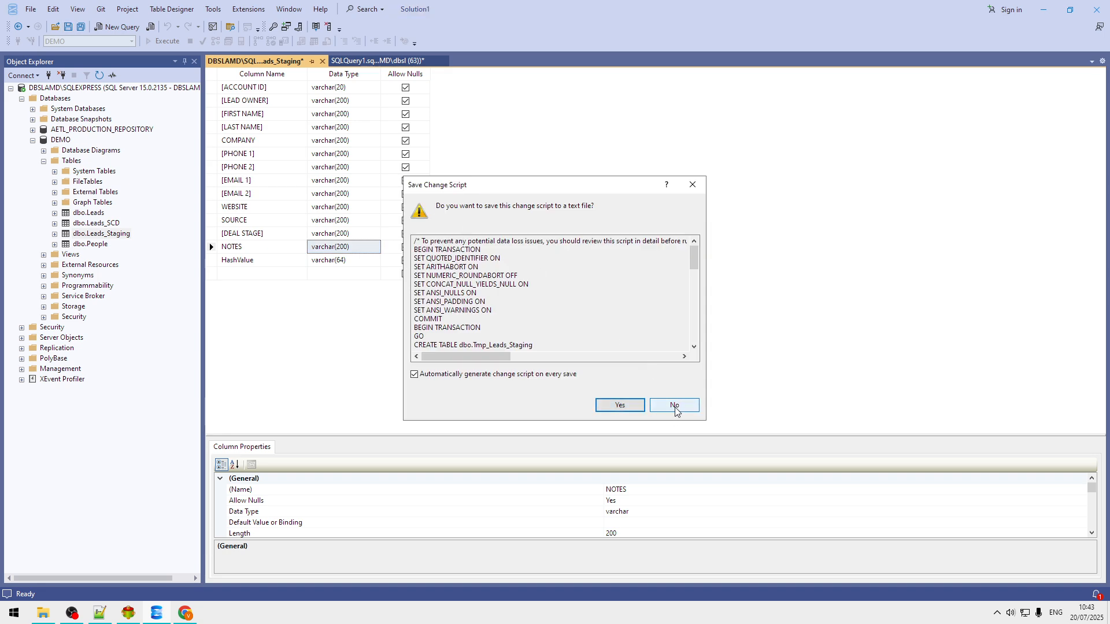
pyautogui.click(674, 406)
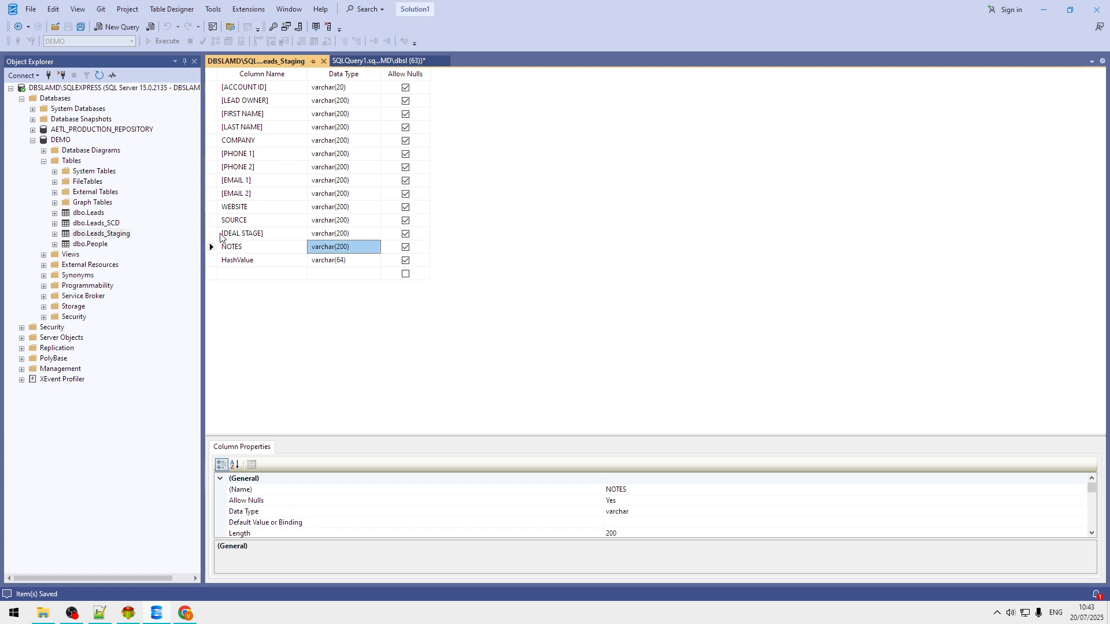
# Step: Open dbo.Leads_SCD's design and set ACCOUNT ID, LEAD OWNER and FIRST NAME to varchar(200)
pyautogui.rightClick(104, 223)
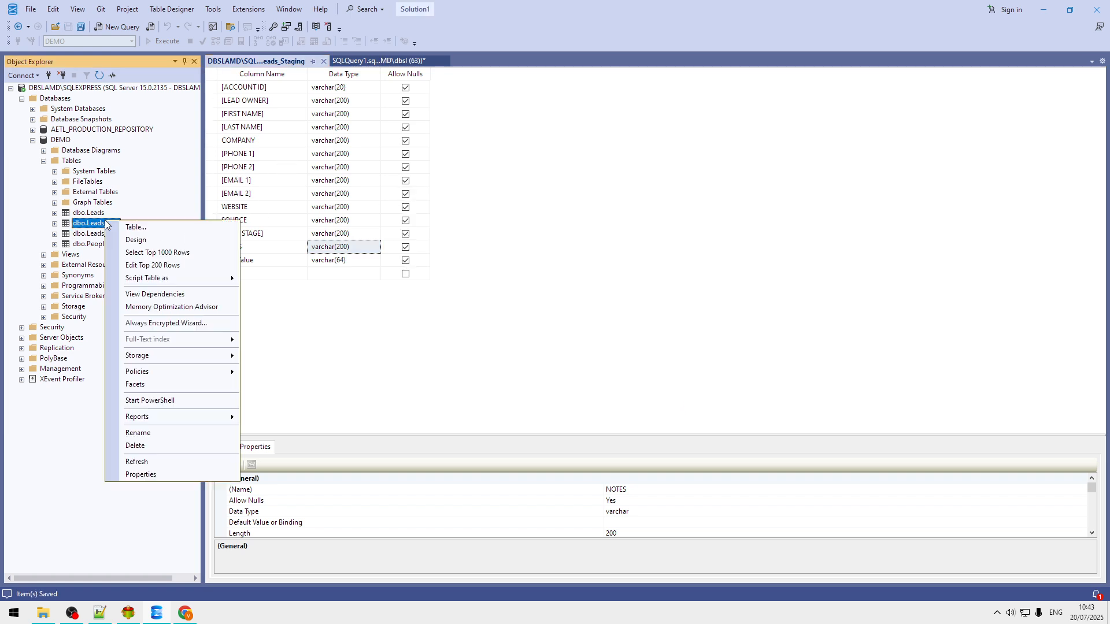
pyautogui.click(143, 239)
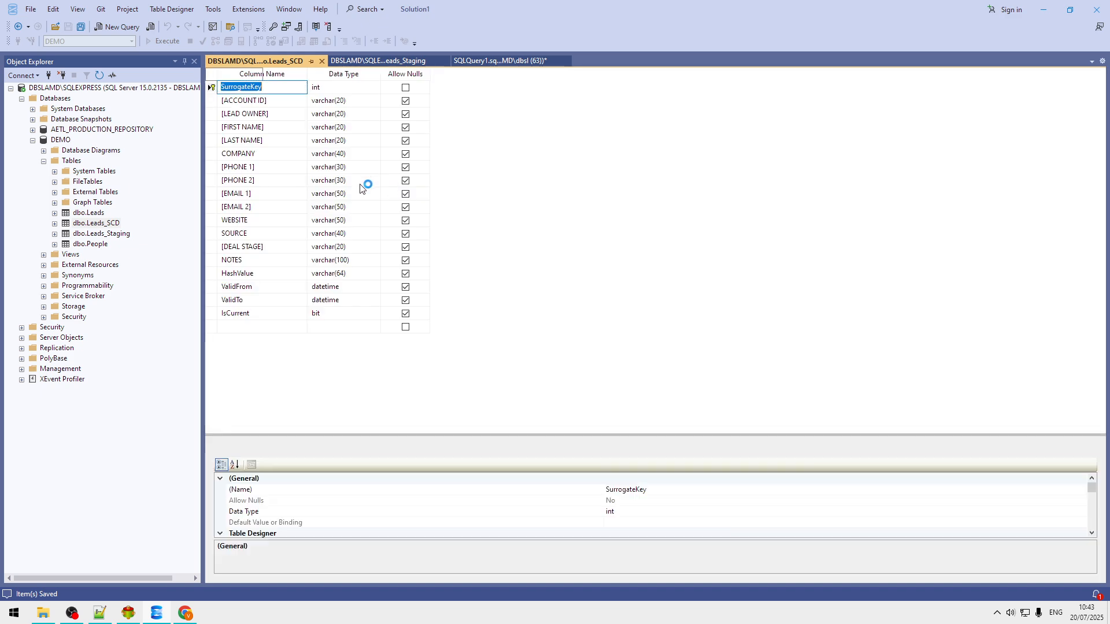
pyautogui.press('End')
pyautogui.write('0')
pyautogui.click(356, 117)
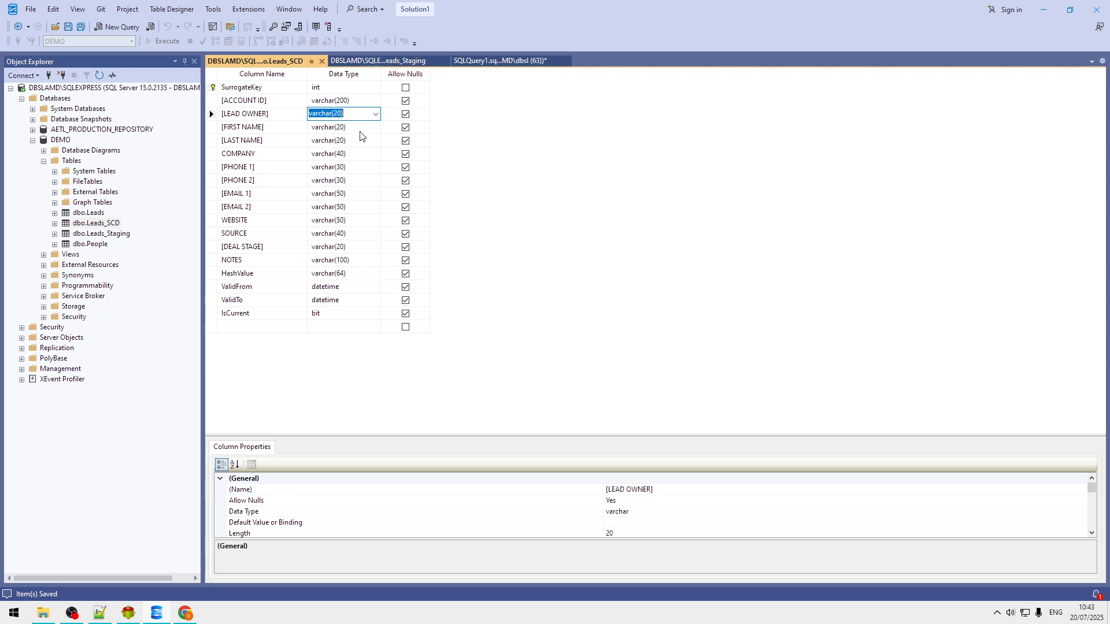
pyautogui.press('End')
pyautogui.write('0')
pyautogui.click(359, 128)
pyautogui.press('End')
pyautogui.write('0')
# Step: Widen LAST NAME, COMPANY, PHONE 1, PHONE 2, EMAIL 1 and EMAIL 2 to varchar(200)
pyautogui.click(355, 142)
pyautogui.write('varchar(200)')
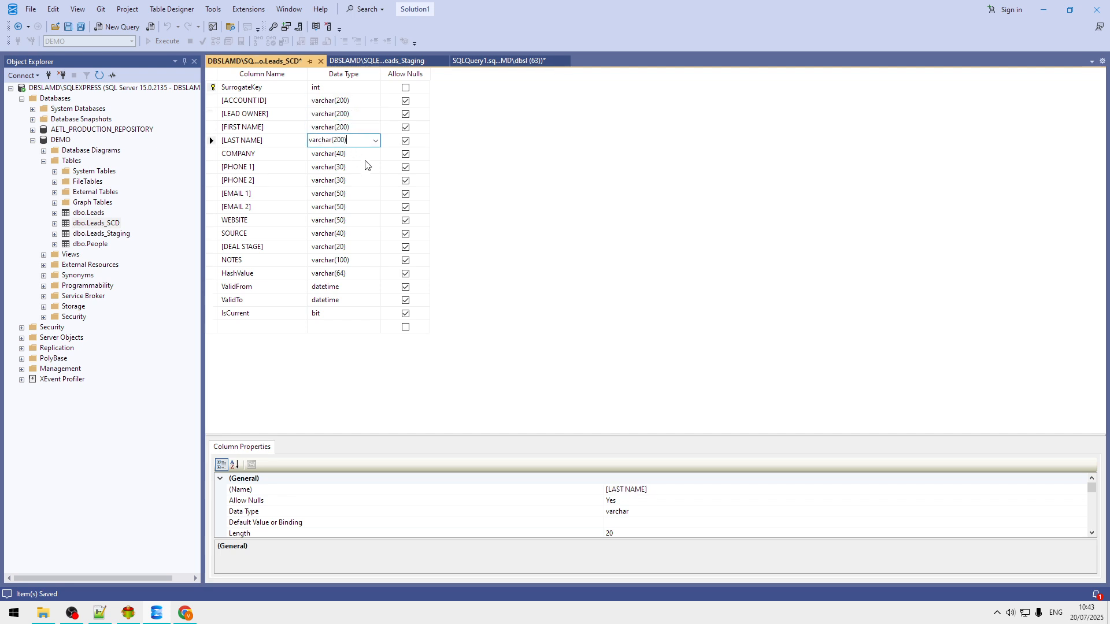
pyautogui.click(362, 155)
pyautogui.write('varchar(200)')
pyautogui.click(357, 169)
pyautogui.write('varchar(200)')
pyautogui.click(357, 182)
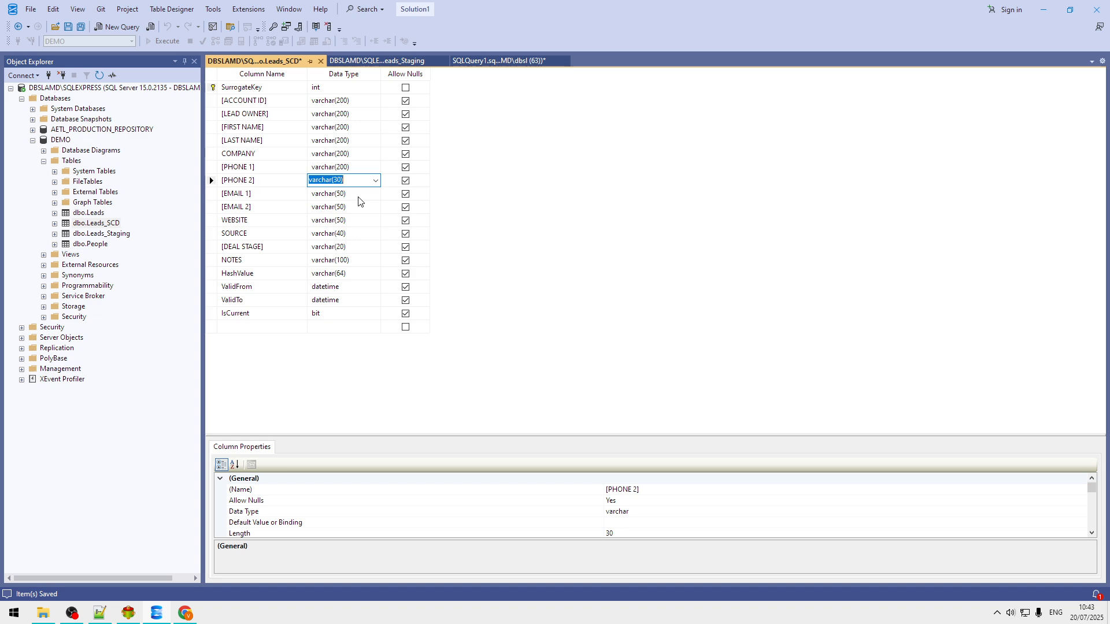
pyautogui.write('varchar(200)')
pyautogui.click(359, 194)
pyautogui.write('varchar(200)')
pyautogui.click(357, 209)
pyautogui.write('varchar(200)')
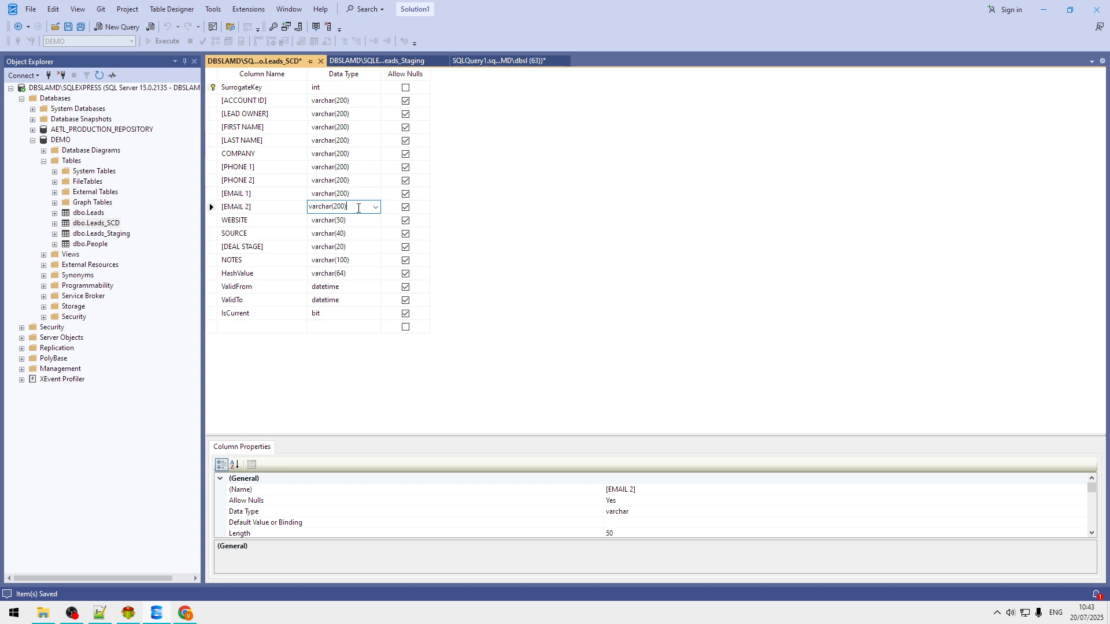
# Step: Widen WEBSITE, SOURCE, DEAL STAGE and NOTES to varchar(200), save without a change script, and close the designer
pyautogui.click(361, 224)
pyautogui.write('varchar(200)')
pyautogui.click(359, 237)
pyautogui.write('varchar(200)')
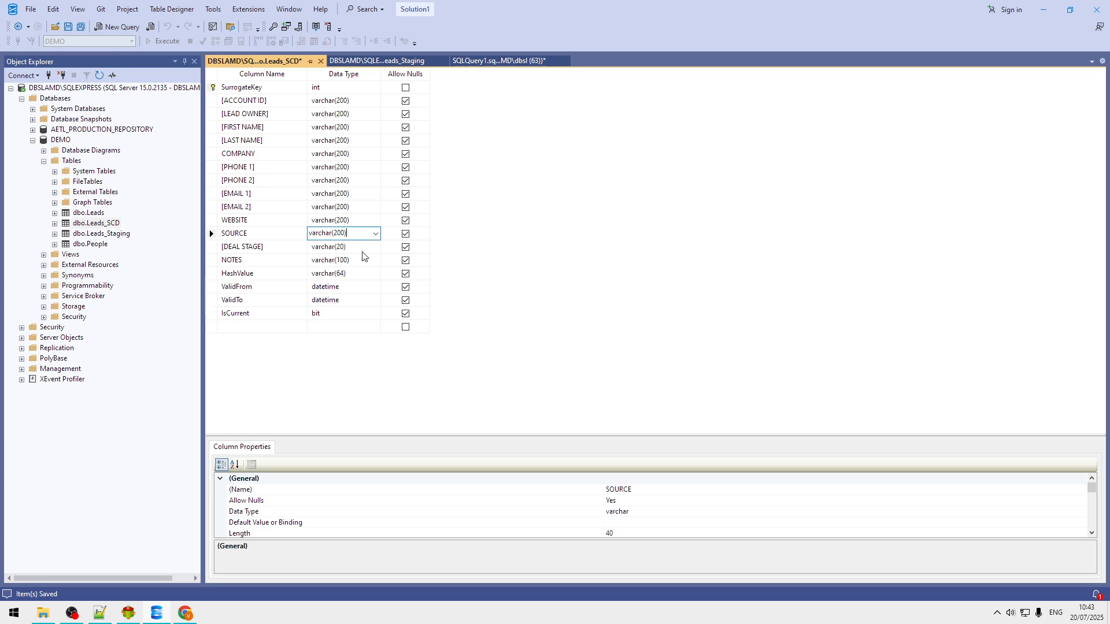
pyautogui.click(362, 250)
pyautogui.write('varchar(200)')
pyautogui.click(366, 263)
pyautogui.write('varchar(200)')
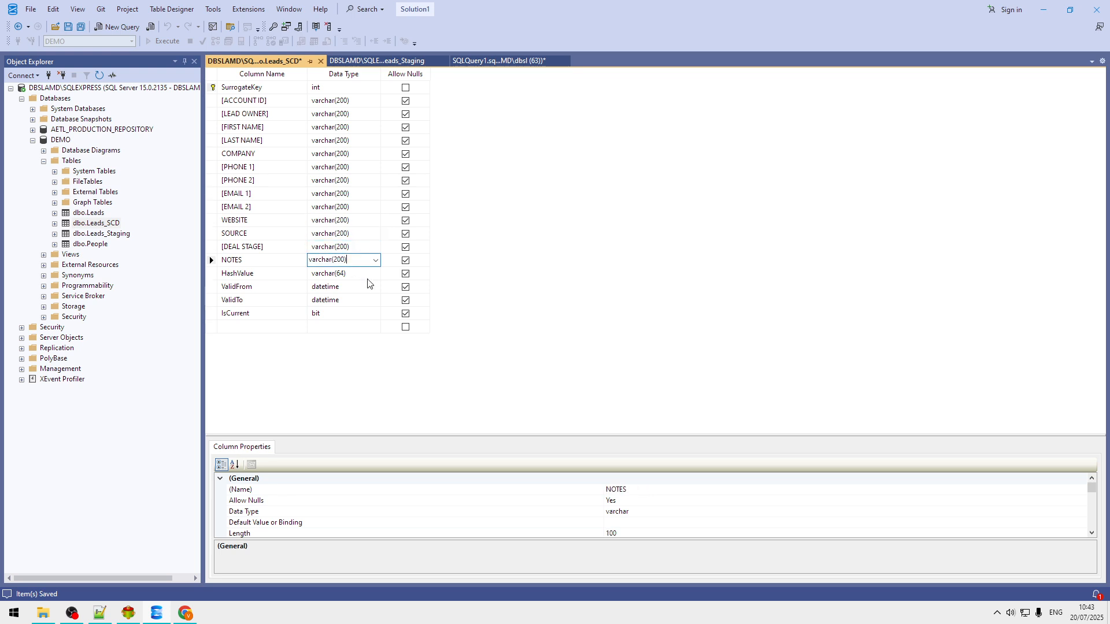
pyautogui.click(487, 192)
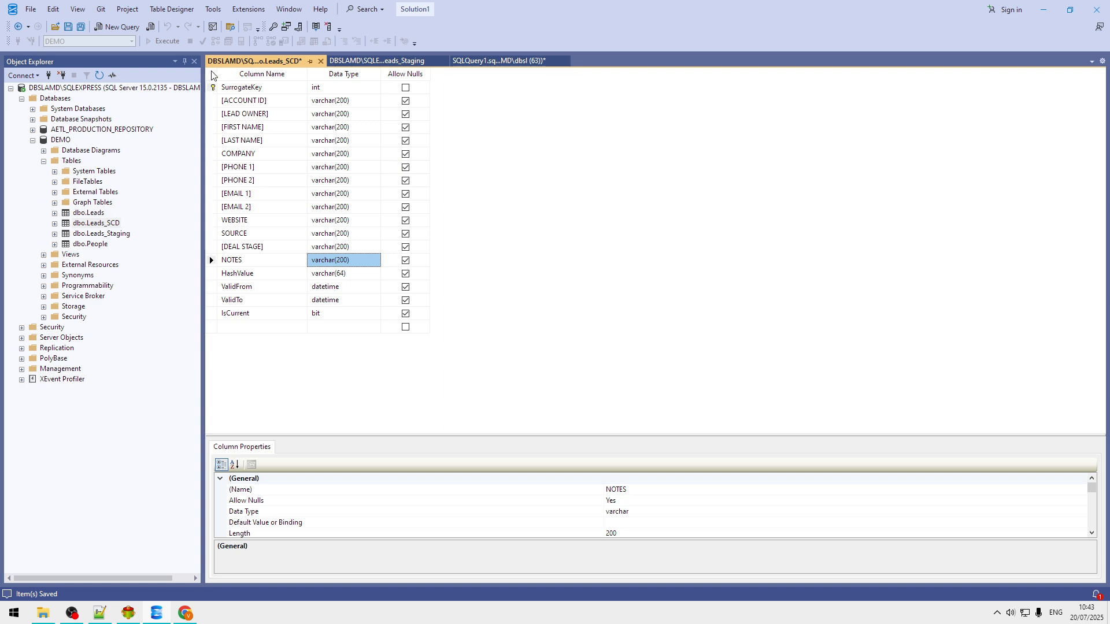
pyautogui.click(72, 31)
pyautogui.click(674, 406)
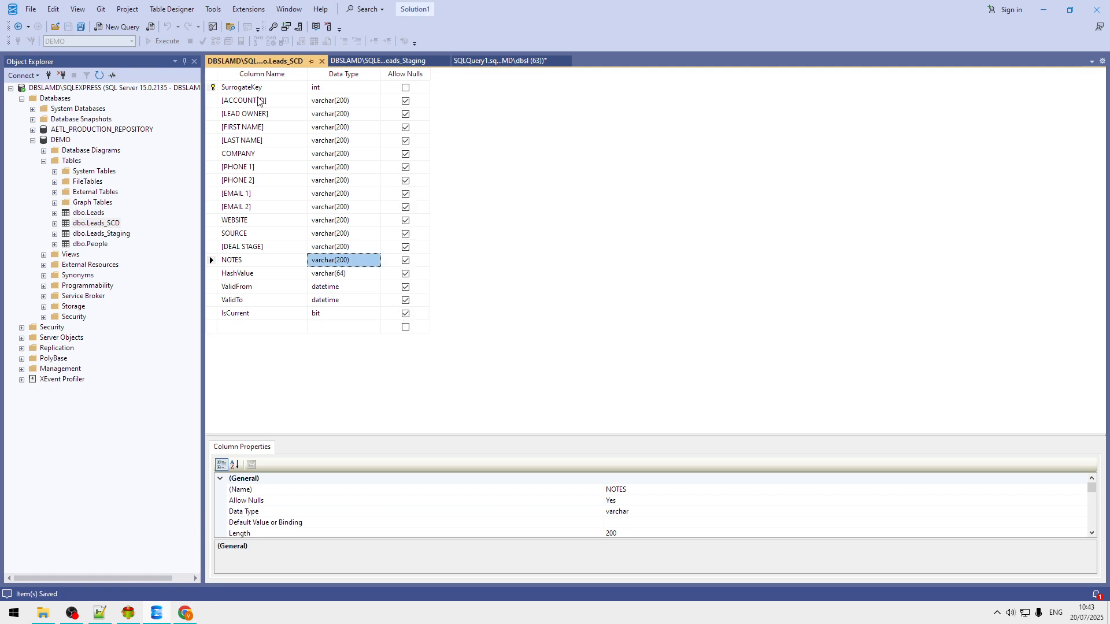
pyautogui.click(322, 62)
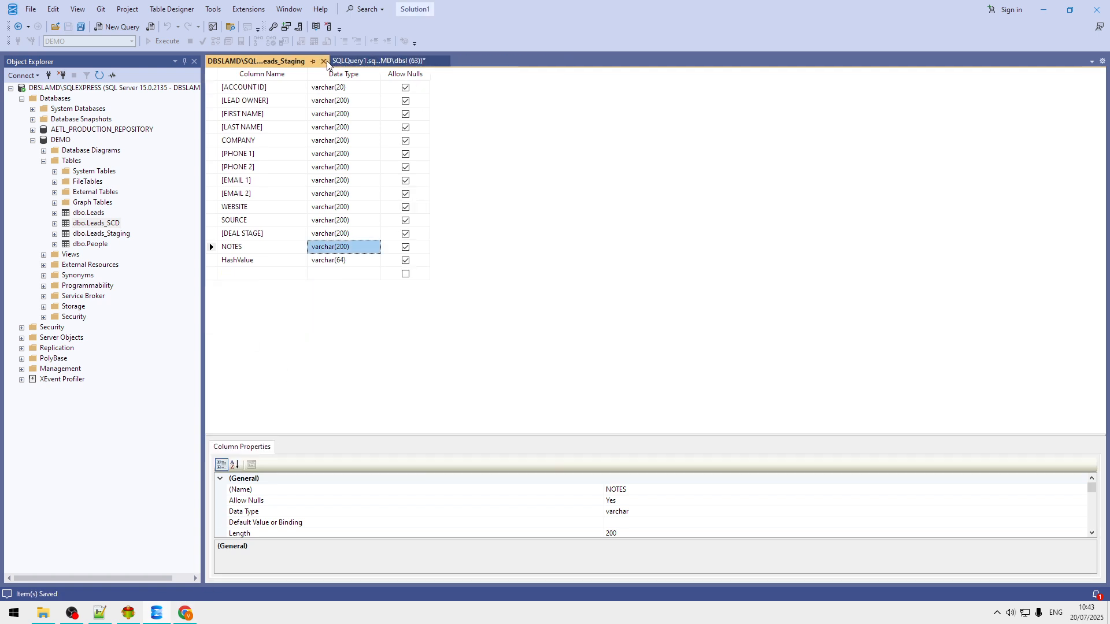
# Step: Rerun the map so all 100,000 leads load into Leads_Staging with zero errors, then bring up Writer3's options
pyautogui.click(323, 61)
pyautogui.hotkey('alt', 'Tab')
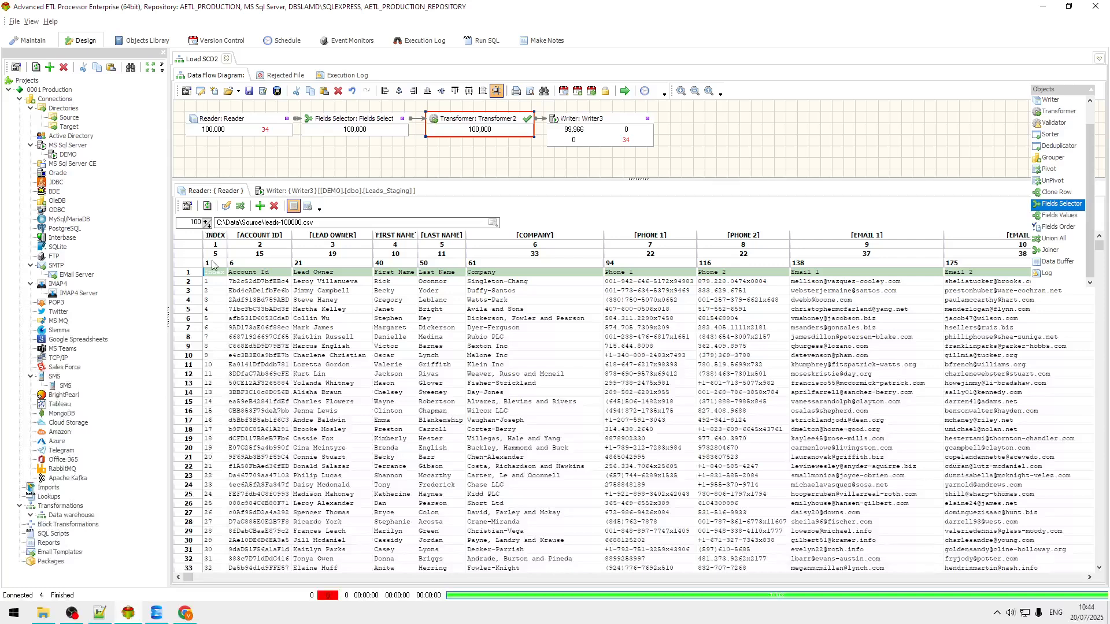
pyautogui.click(626, 93)
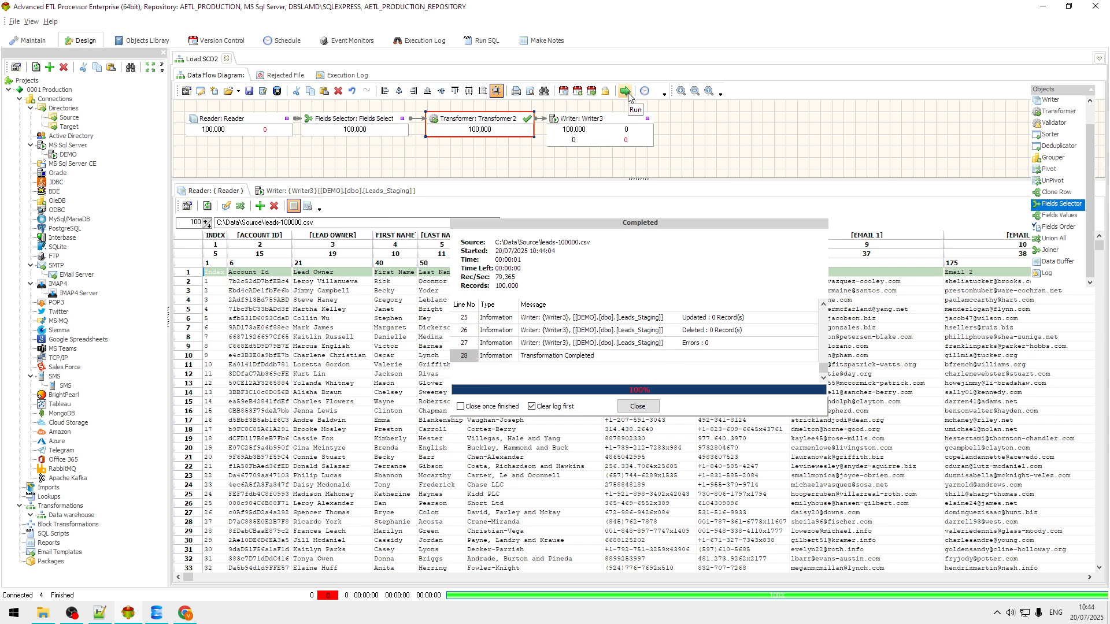
pyautogui.click(638, 407)
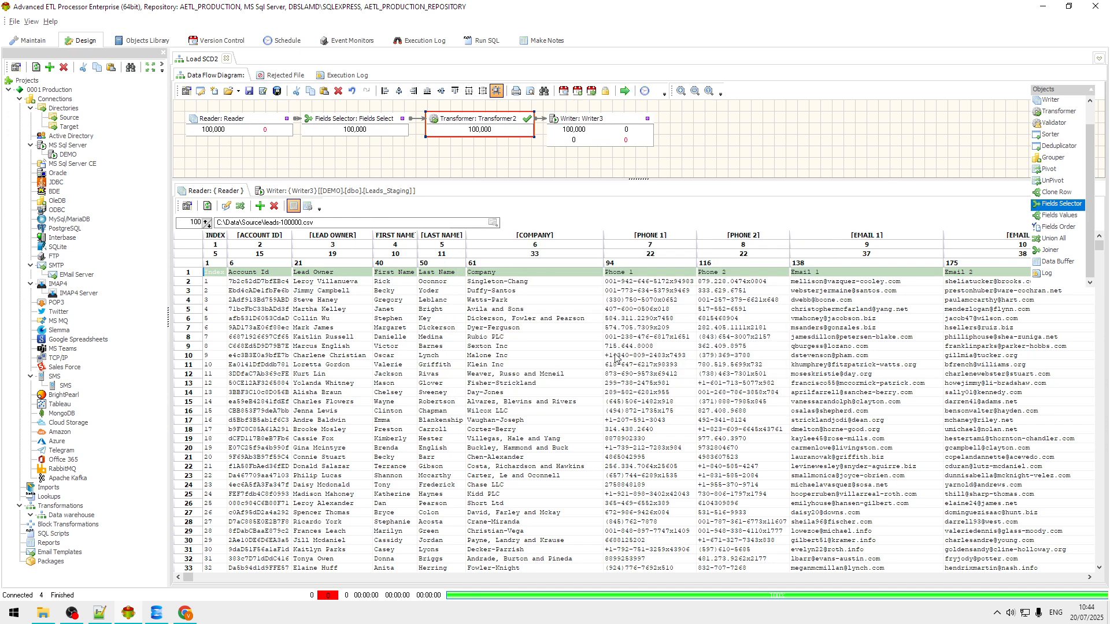
pyautogui.click(613, 112)
pyautogui.rightClick(619, 123)
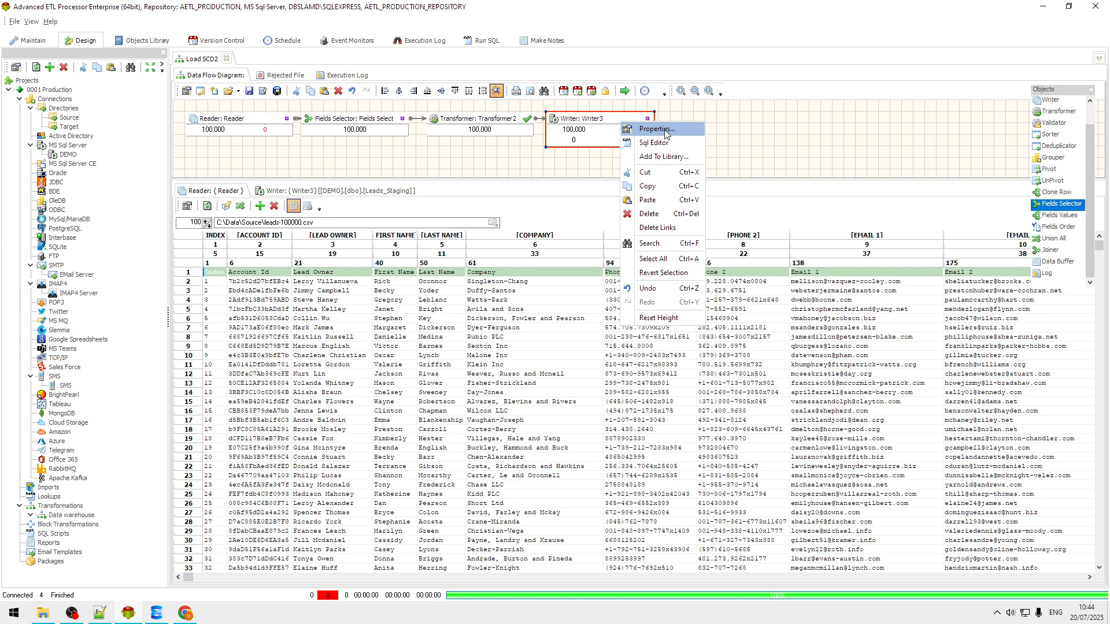
# Step: Set Writer3's SQL After script to exec Update_Leads_SCD and run the map again
pyautogui.click(664, 144)
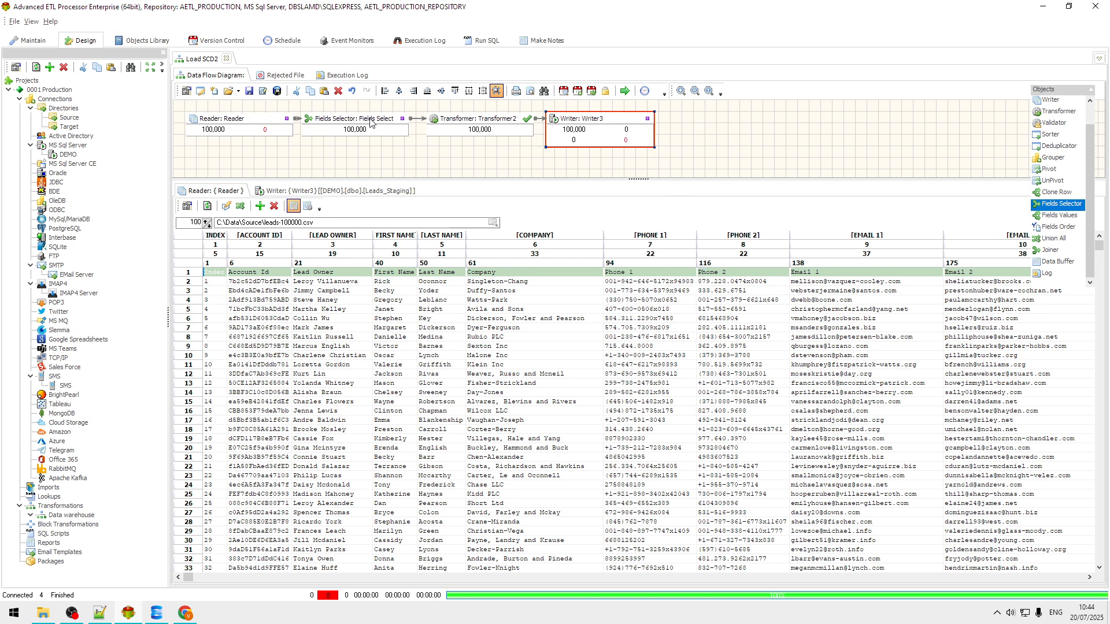
pyautogui.click(76, 21)
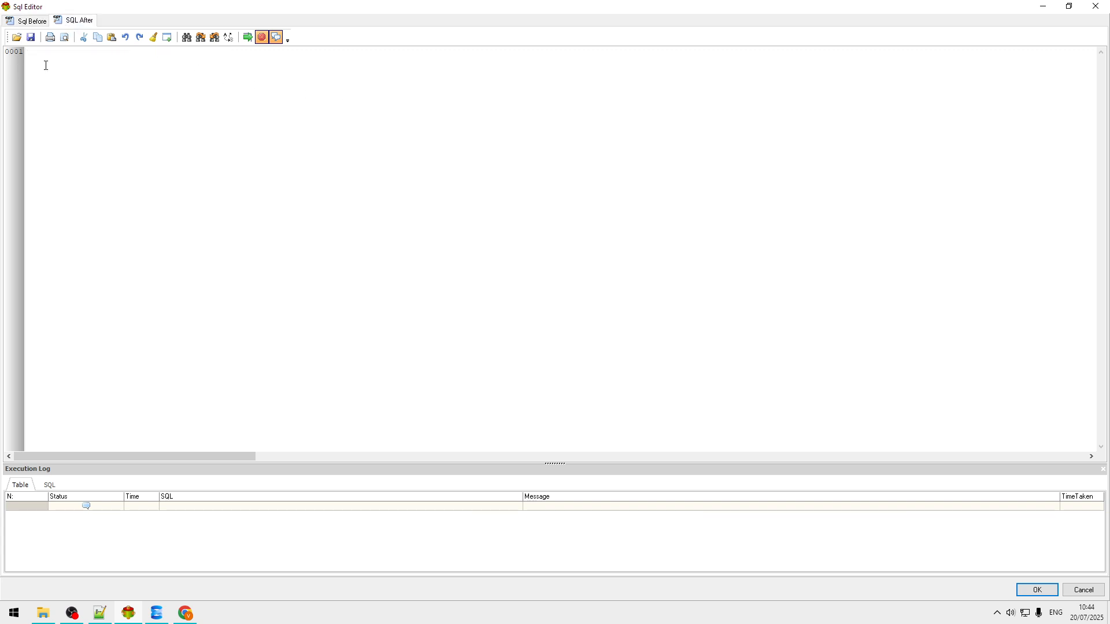
pyautogui.click(44, 54)
pyautogui.write('exec')
pyautogui.click(159, 616)
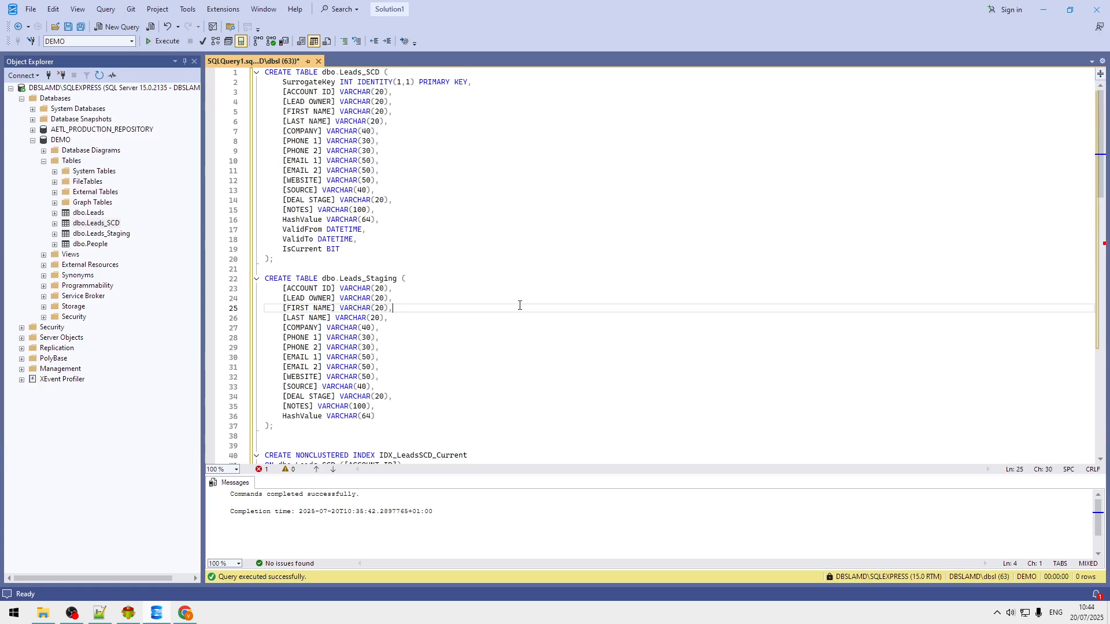
pyautogui.scroll(-7, 520, 306)
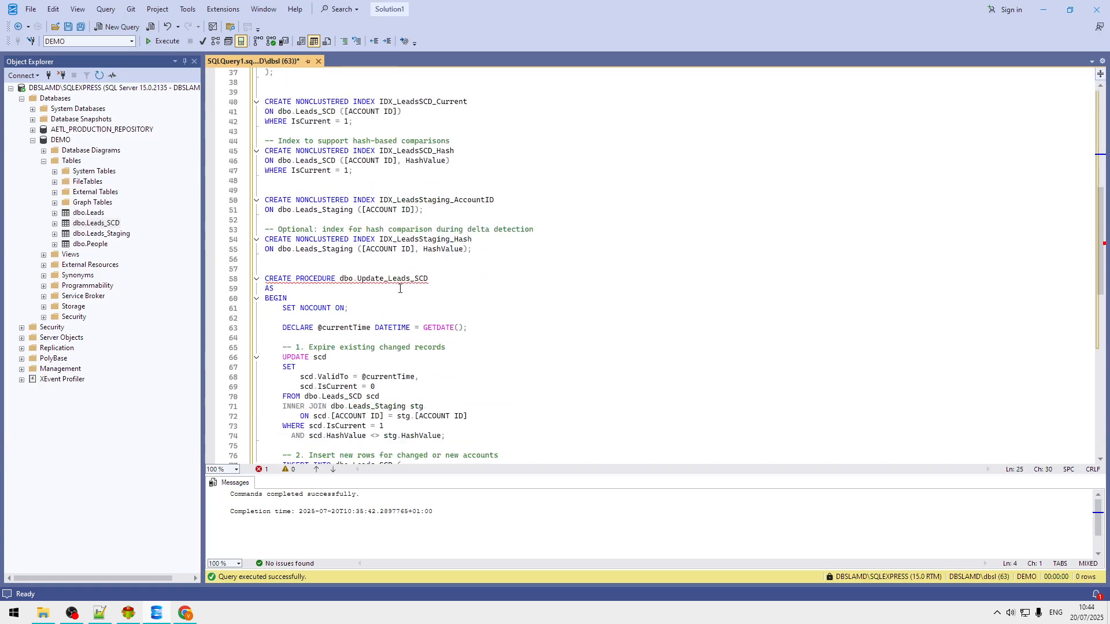
pyautogui.doubleClick(385, 279)
pyautogui.hotkey('ctrl', 'c')
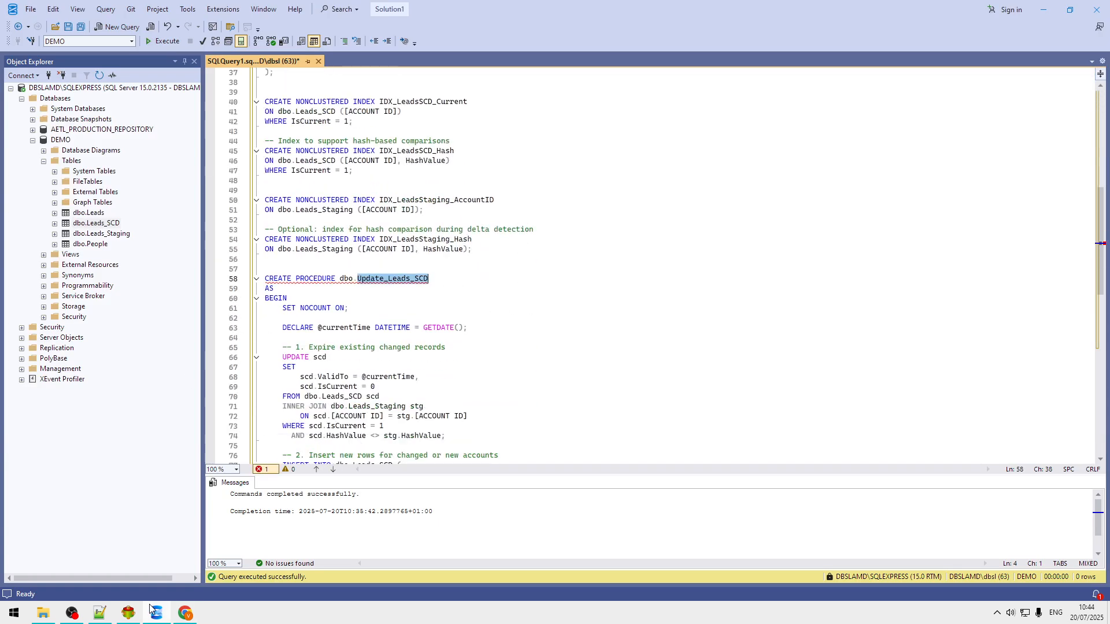
pyautogui.click(130, 616)
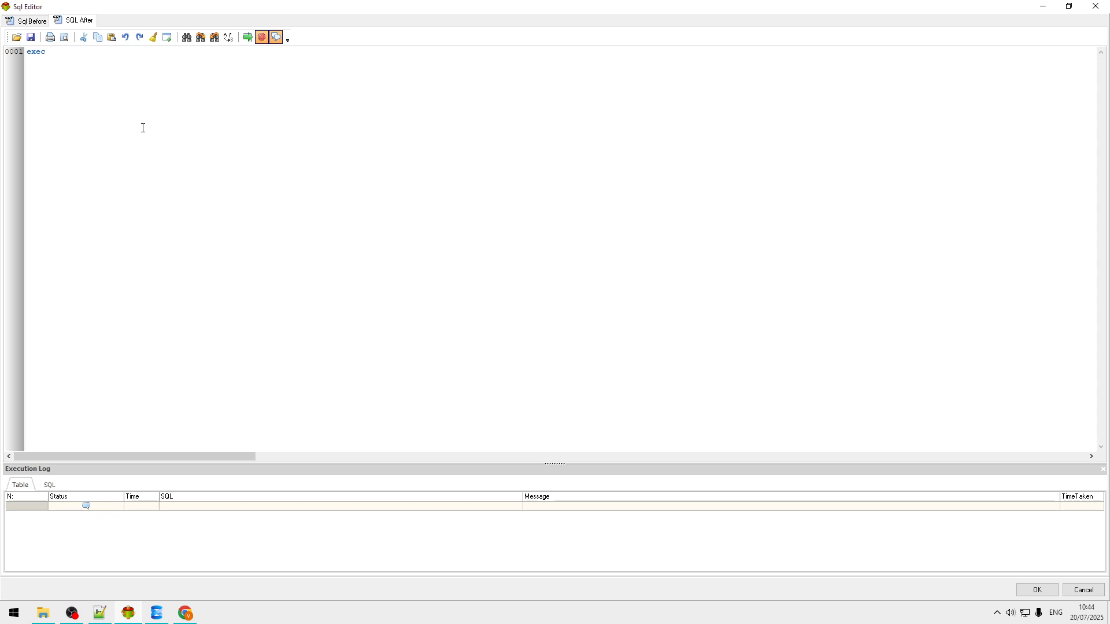
pyautogui.hotkey('ctrl', 'v')
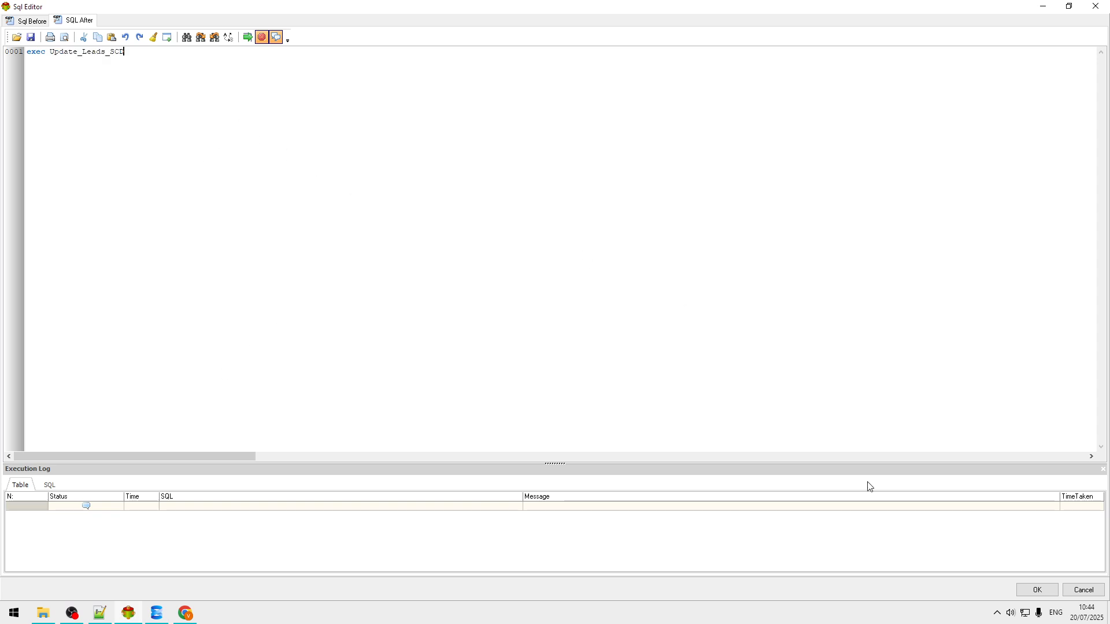
pyautogui.click(1032, 592)
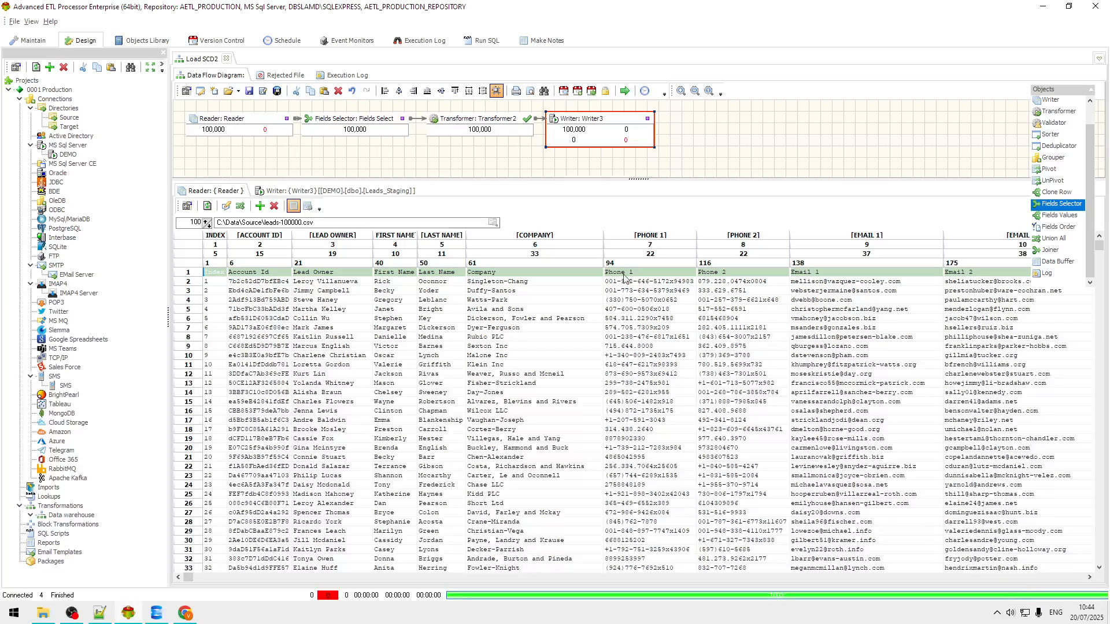
pyautogui.click(624, 90)
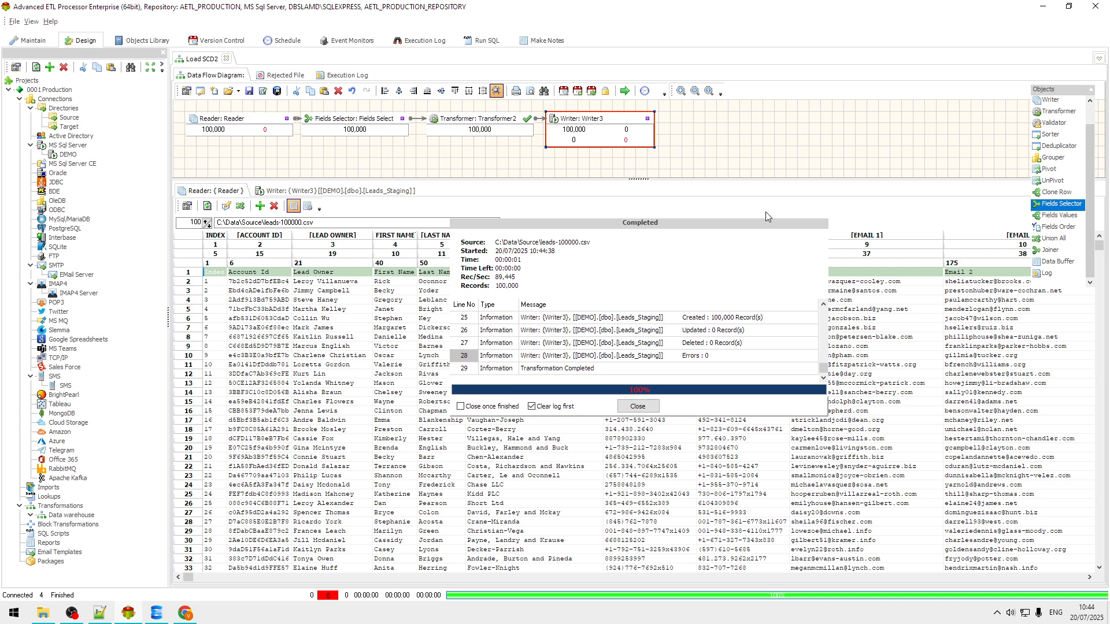
# Step: Open Writer3's MS SQL Server settings and browse the DEMO database tables
pyautogui.click(633, 407)
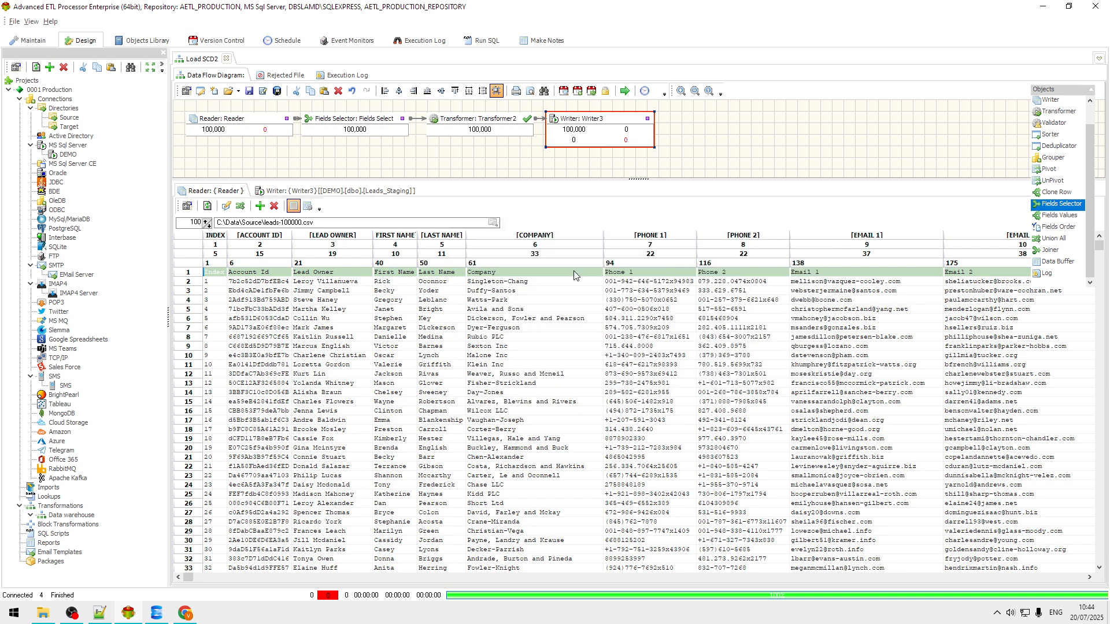
pyautogui.doubleClick(616, 123)
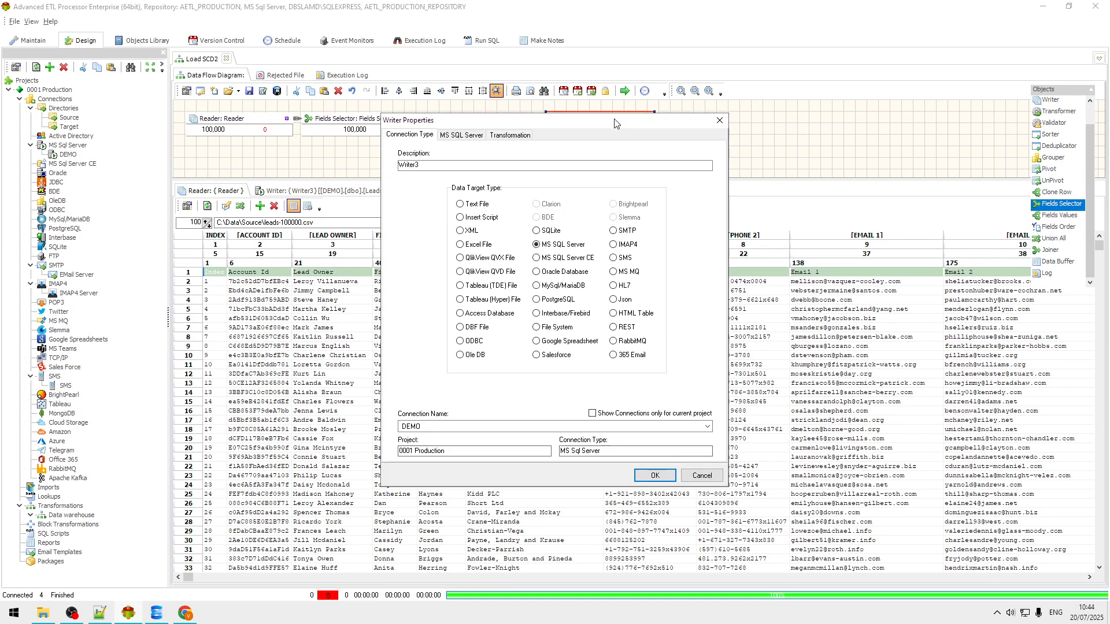
pyautogui.click(461, 134)
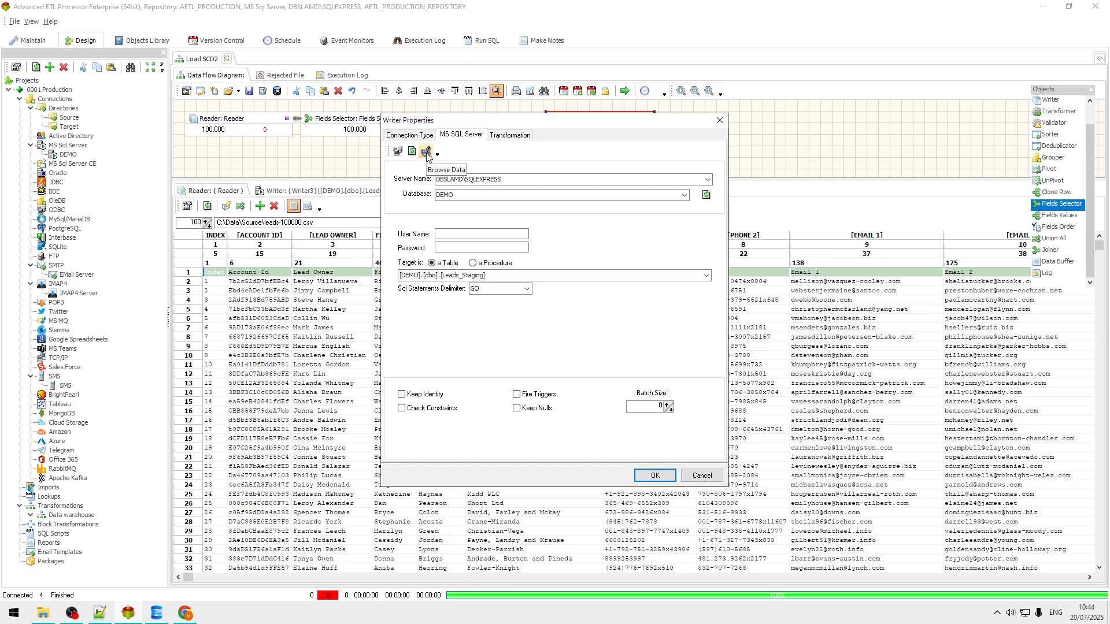
pyautogui.click(427, 152)
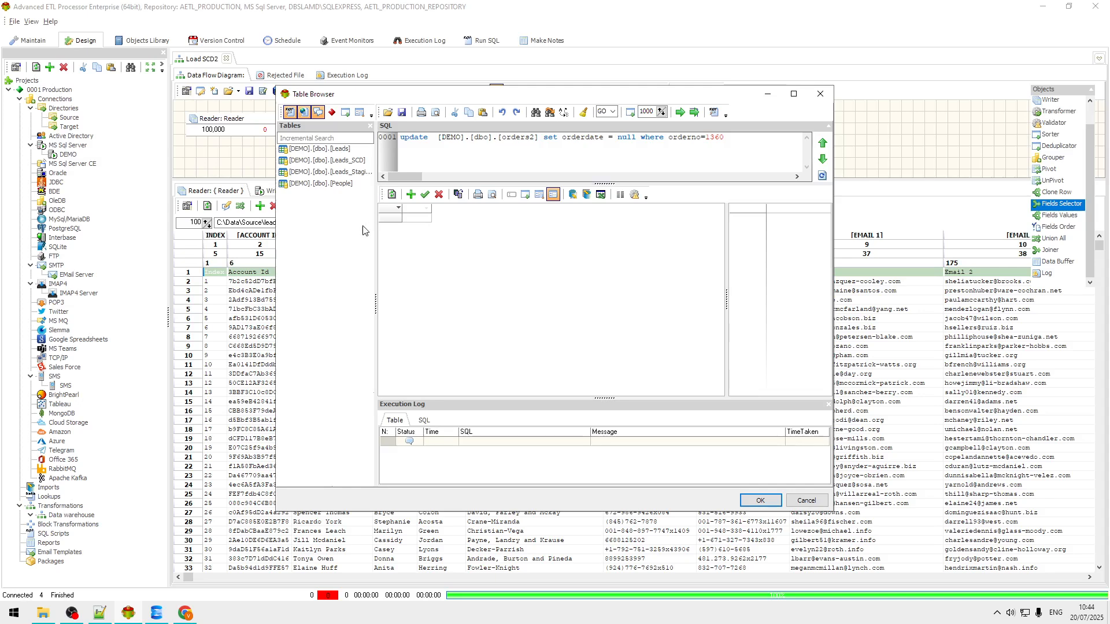
pyautogui.click(355, 173)
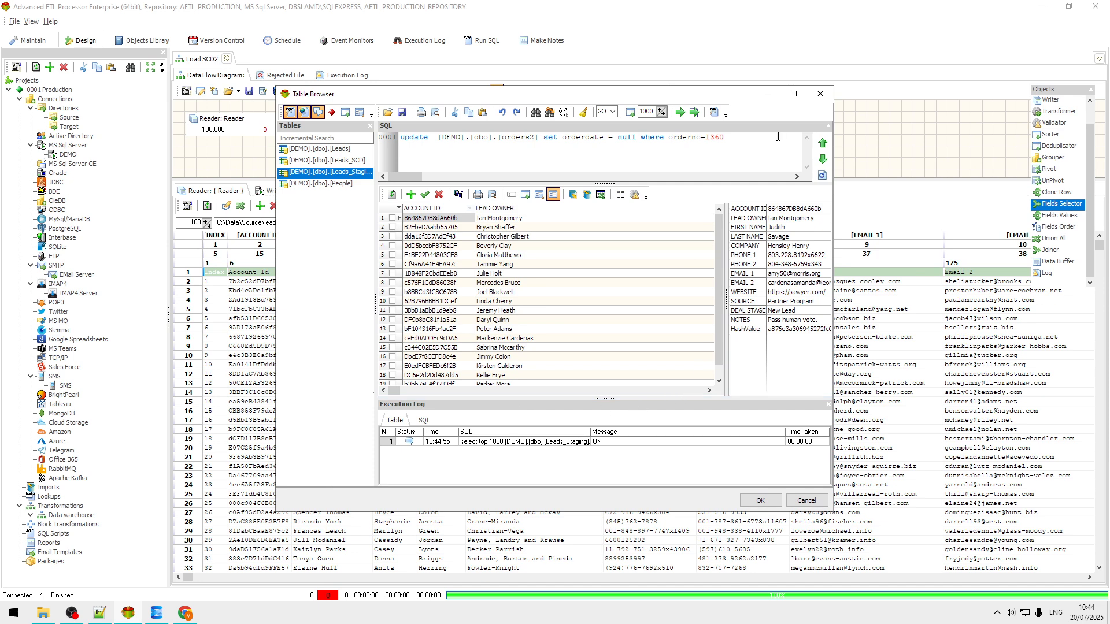
pyautogui.click(795, 95)
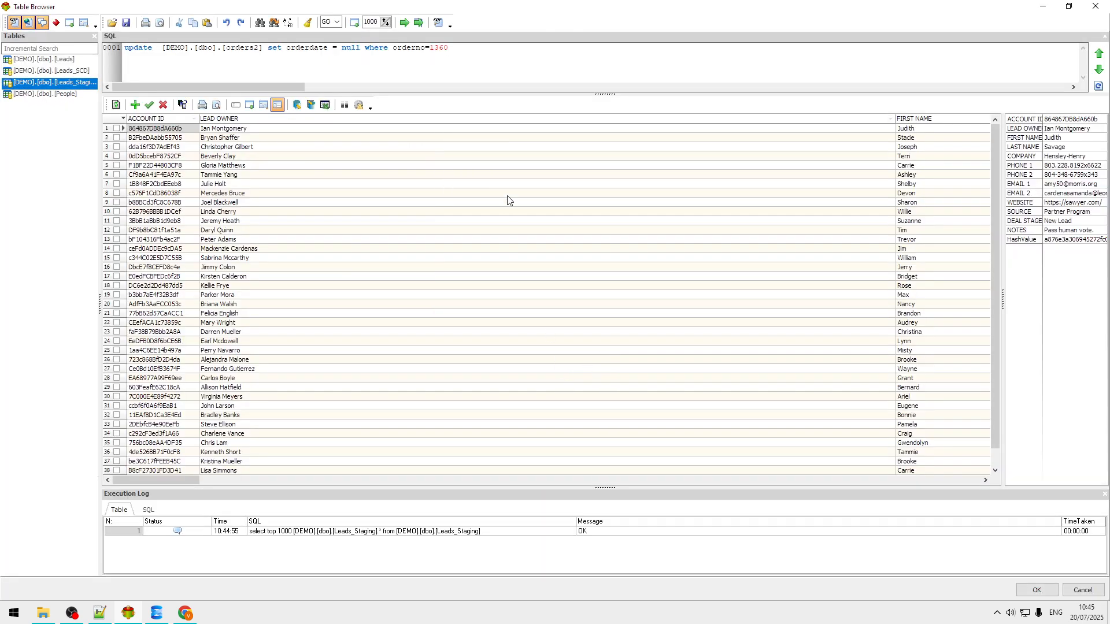
pyautogui.click(974, 481)
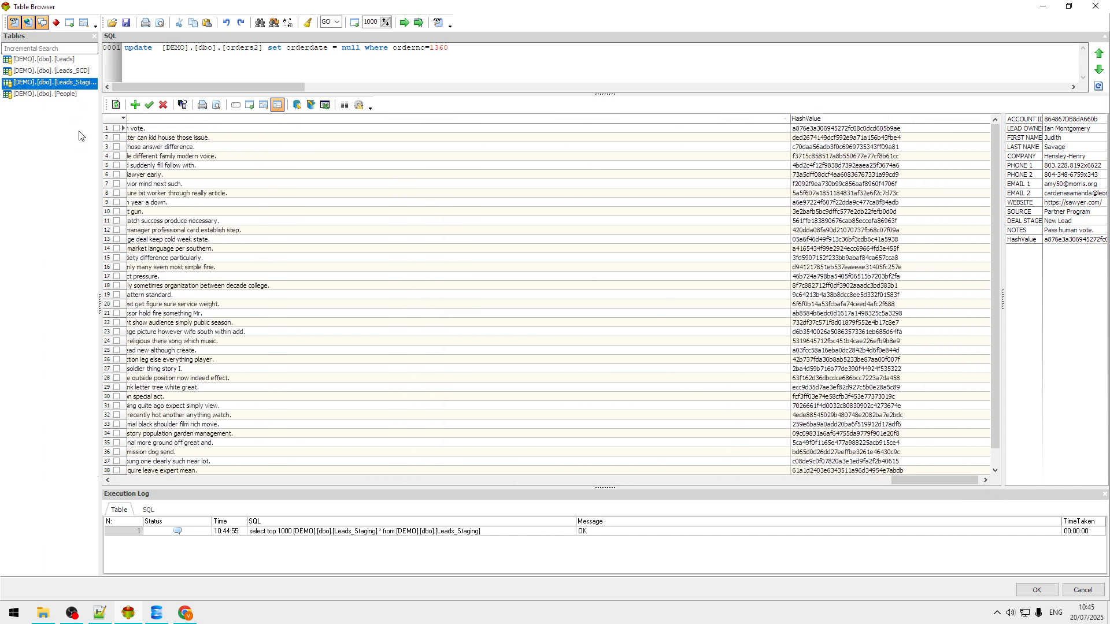
pyautogui.click(71, 72)
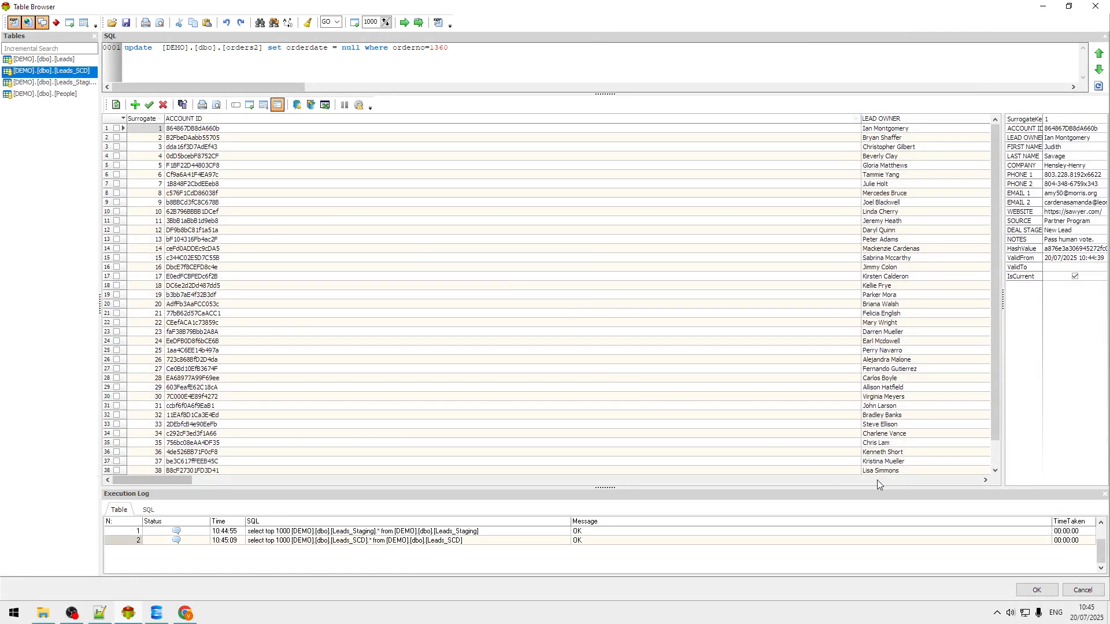
pyautogui.hscroll(6, 973, 483)
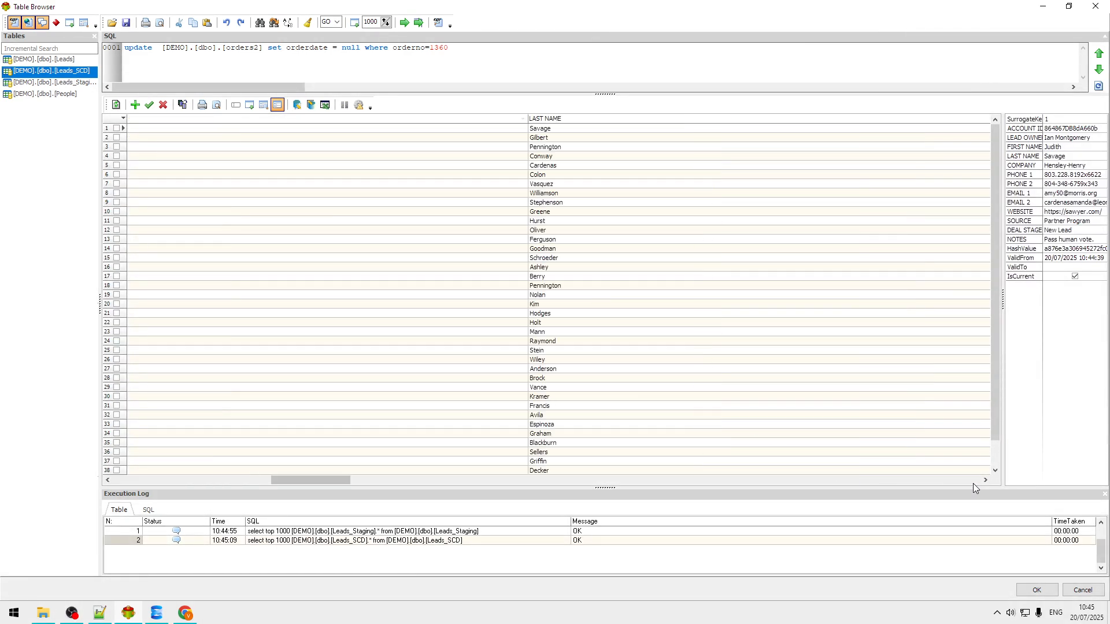
pyautogui.hscroll(5, 973, 483)
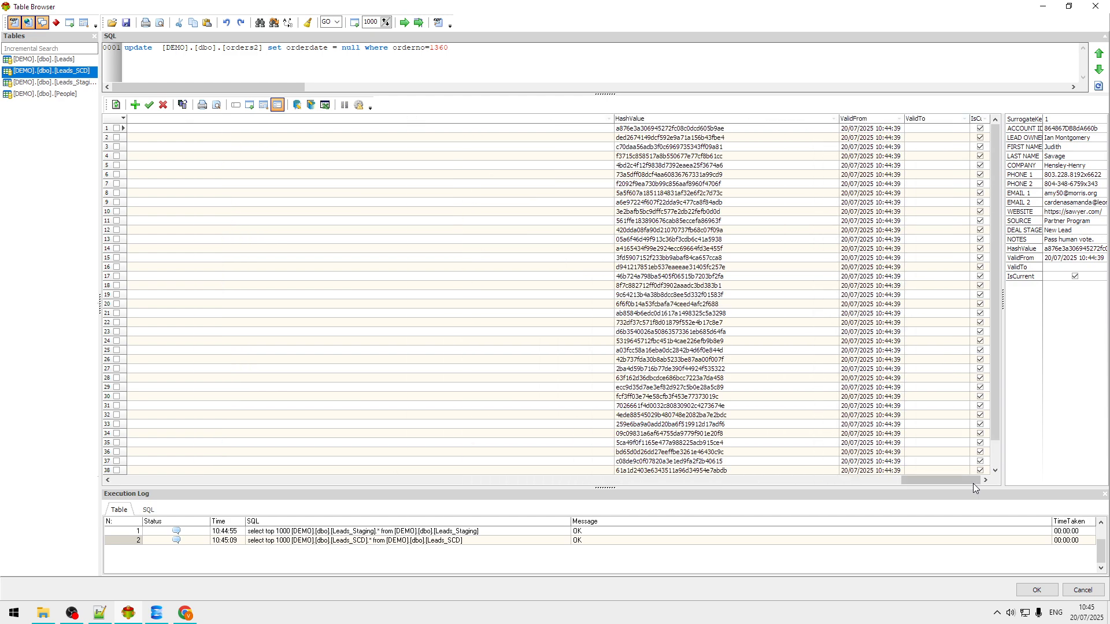
pyautogui.click(720, 139)
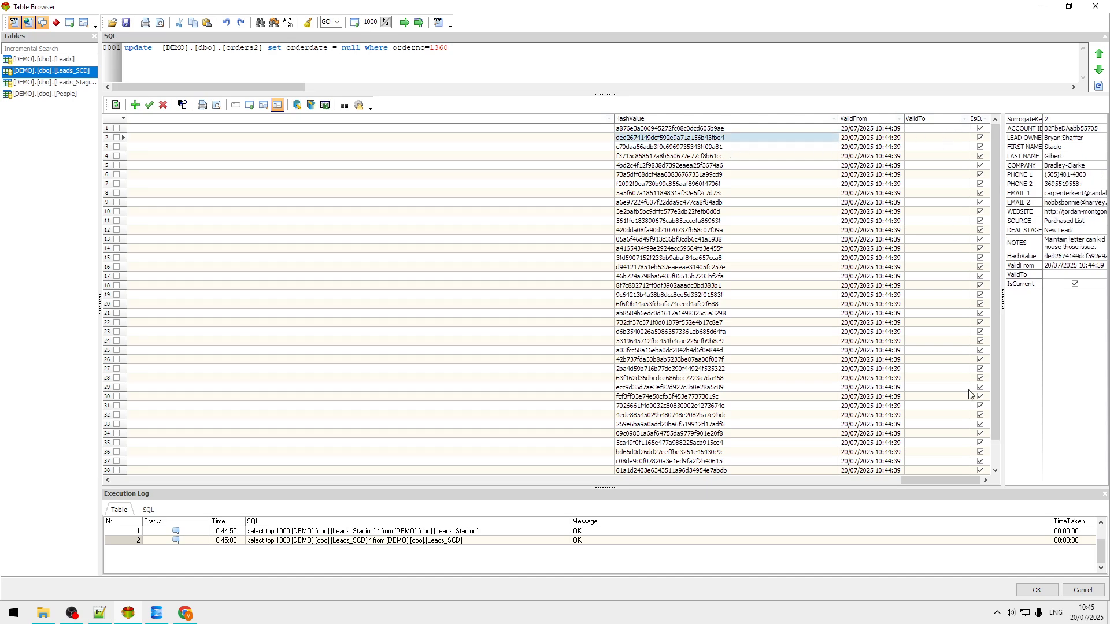
pyautogui.click(1083, 590)
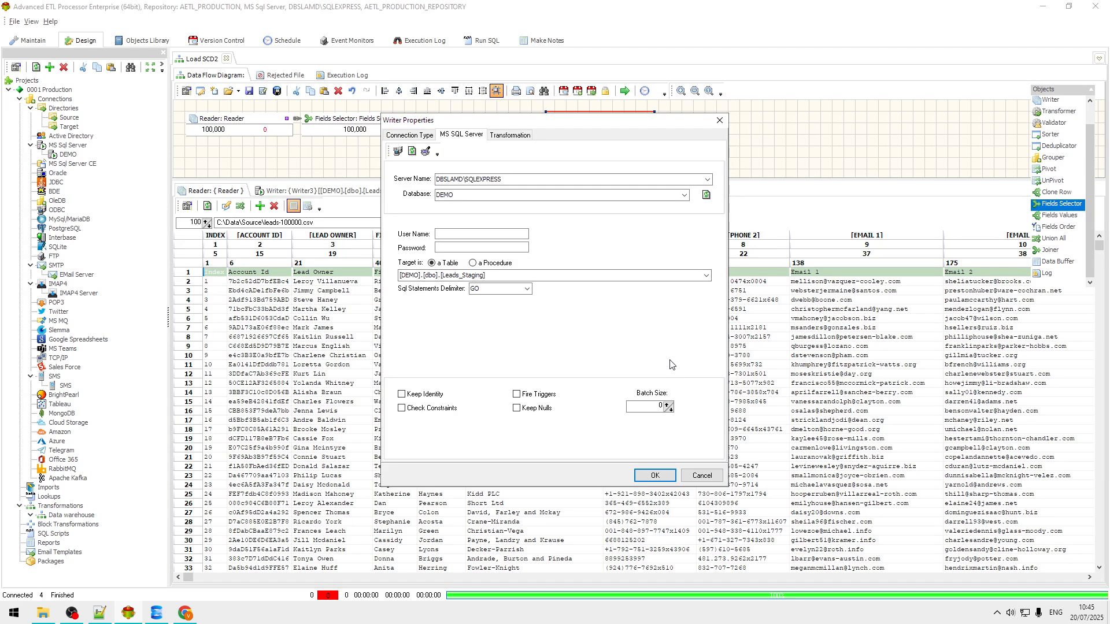
pyautogui.click(264, 612)
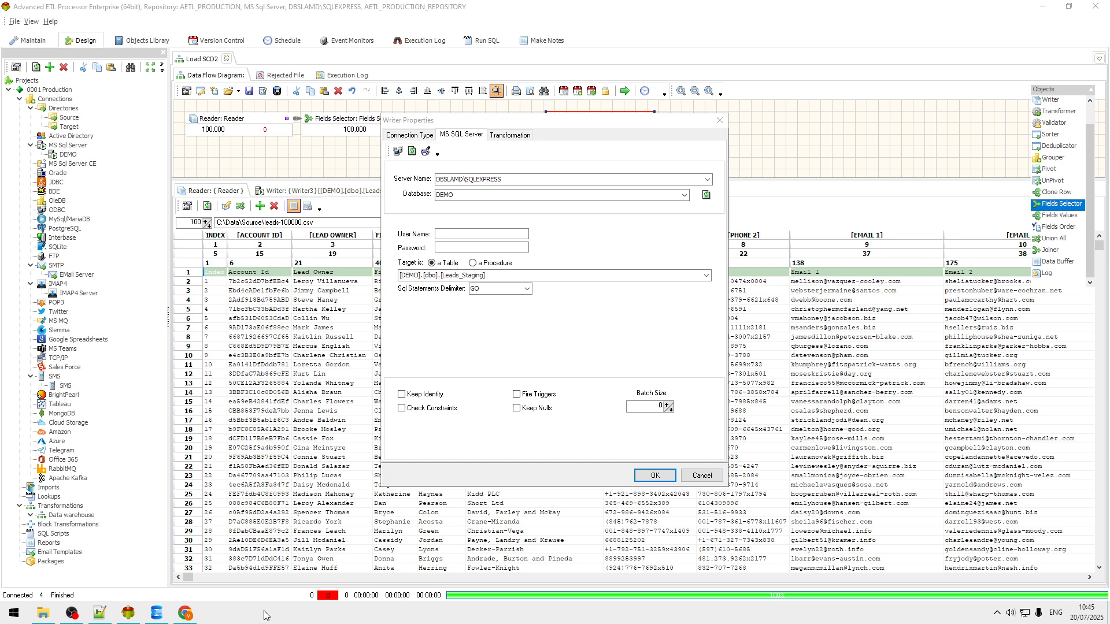